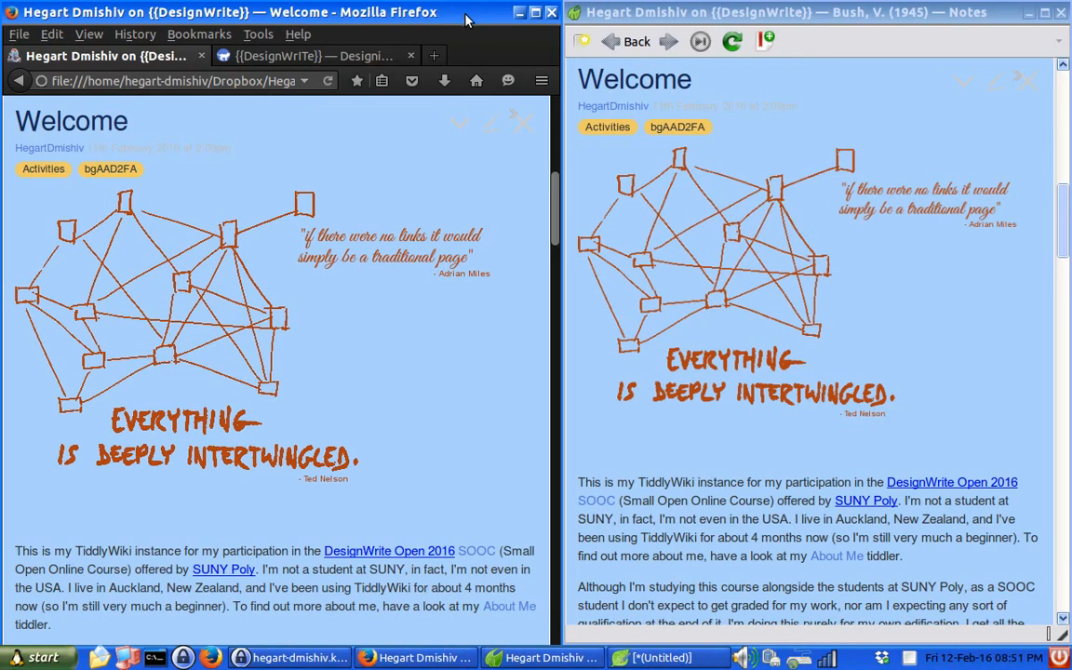
- Import the Barnett2013MemoryMachines tiddler from the {{DesignWrITe}} course wiki into the personal wiki
left_click(704, 17)
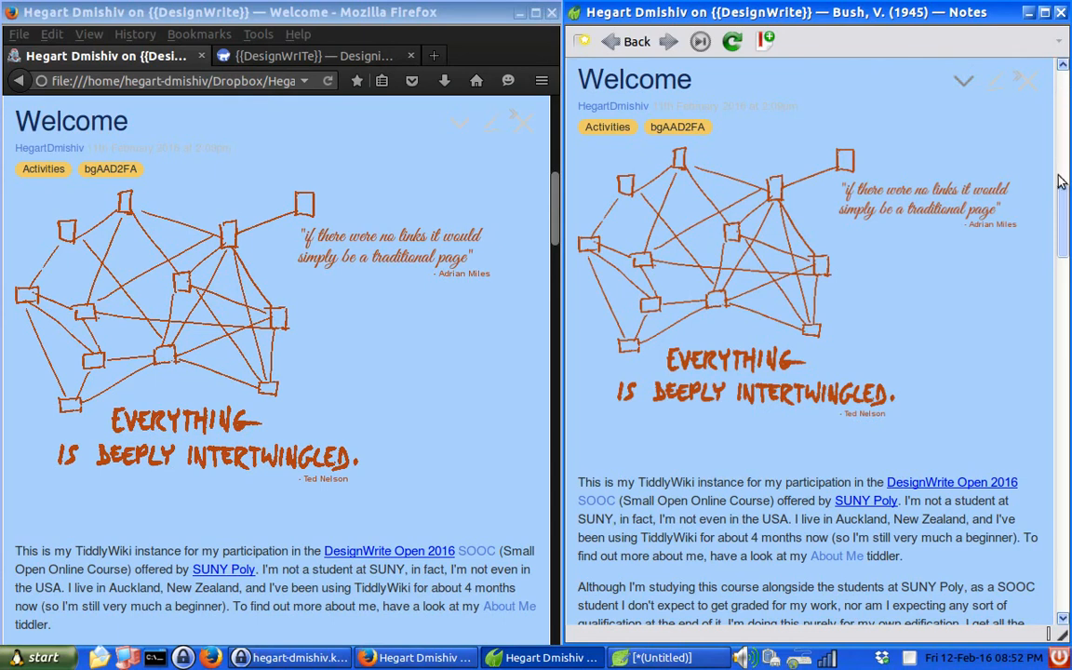
left_click(290, 60)
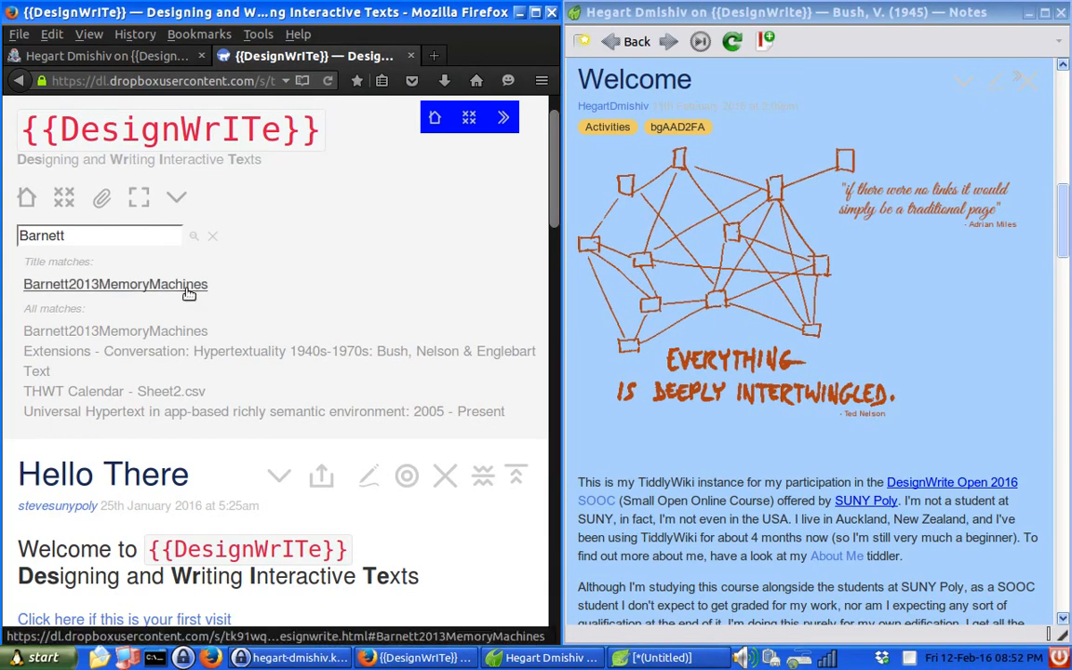
left_click_drag(186, 291, 112, 104)
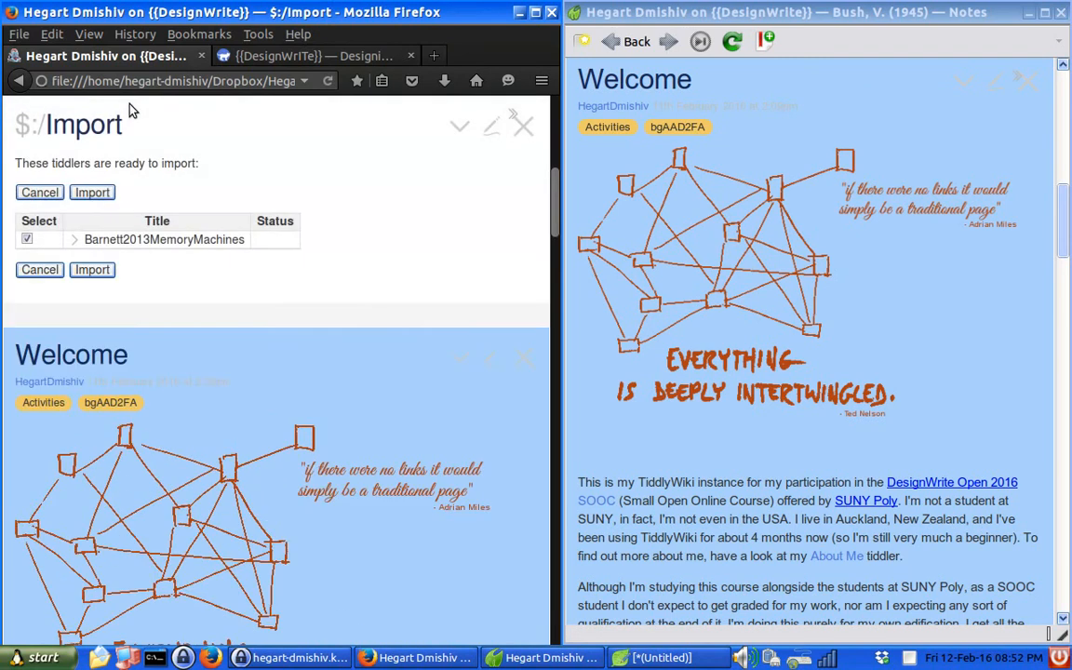
left_click(97, 195)
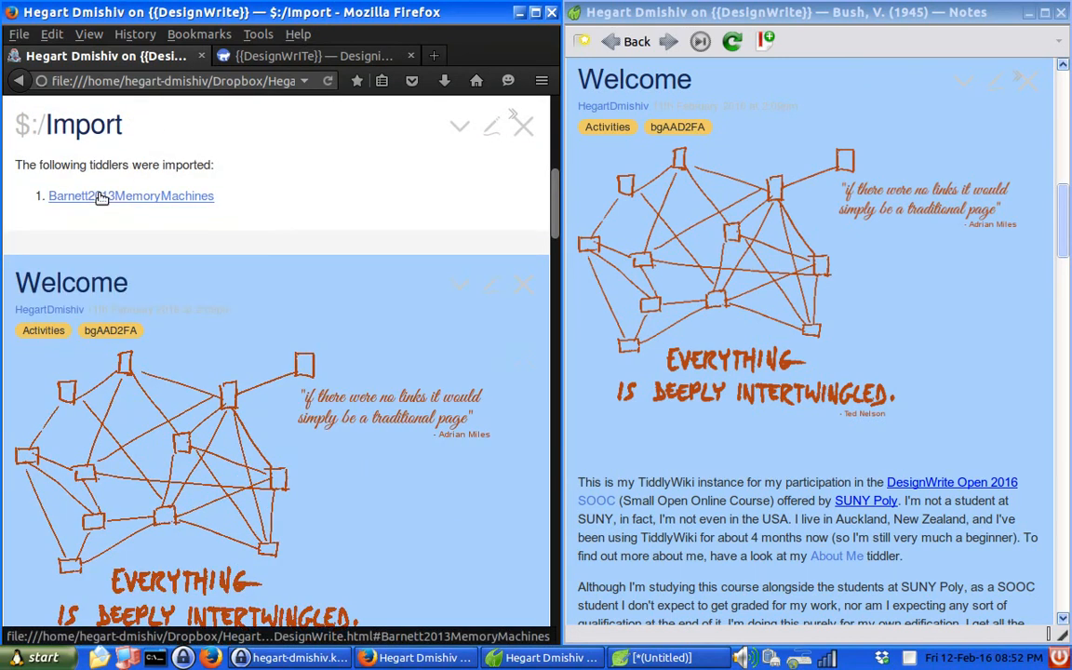
- Open the imported Barnett2013MemoryMachines tiddler and close the $:/Import tiddler
left_click(144, 196)
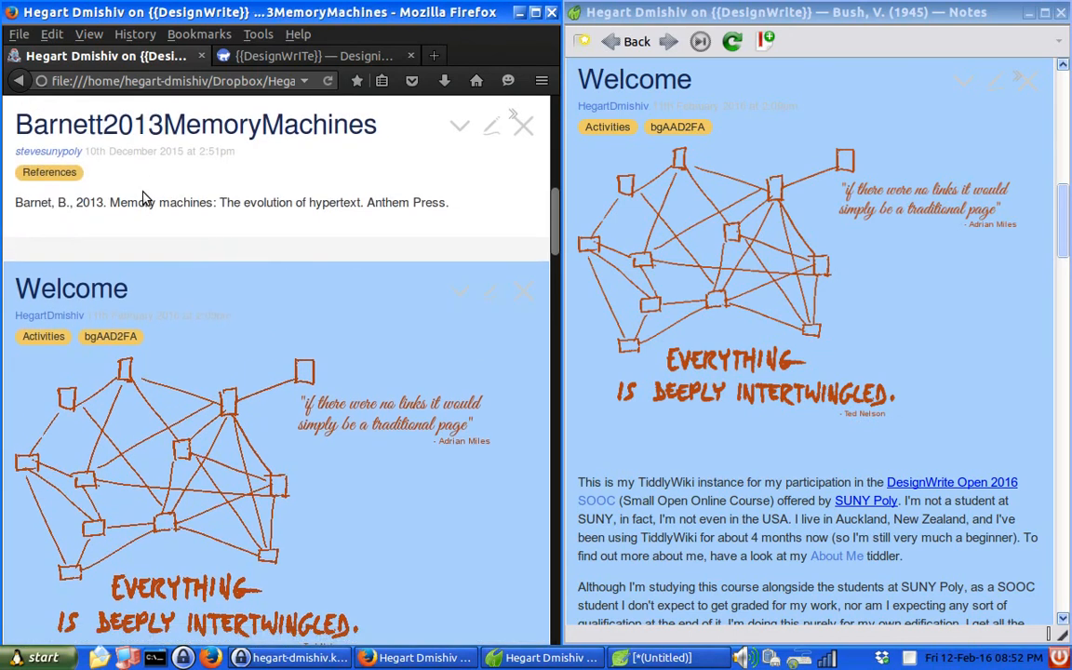
scroll(558, 216, "up", 3)
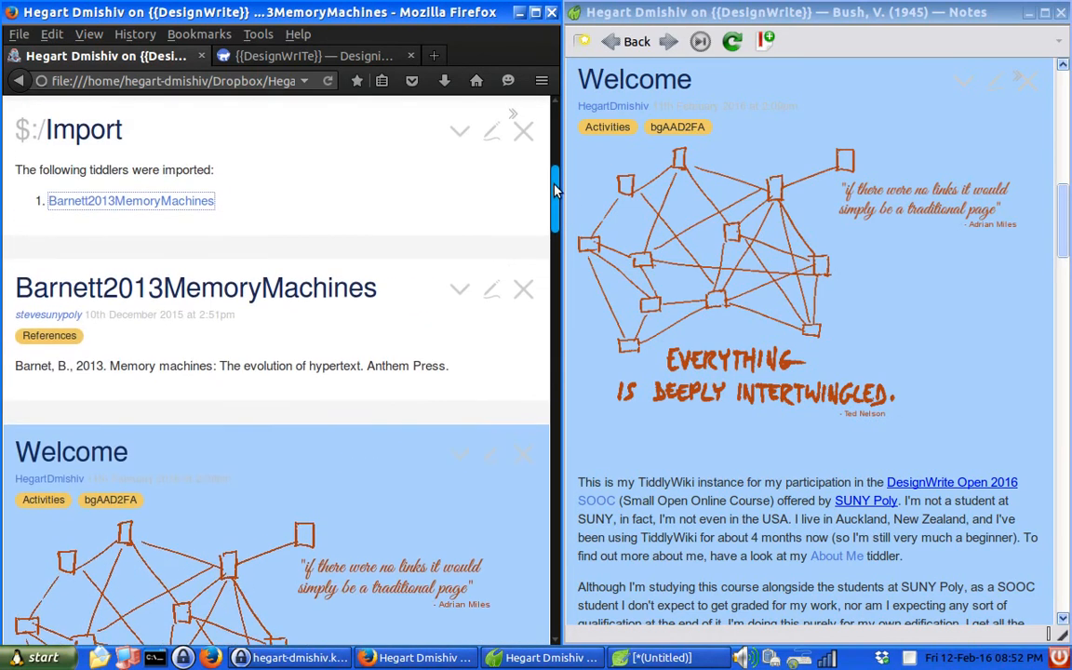
left_click(523, 192)
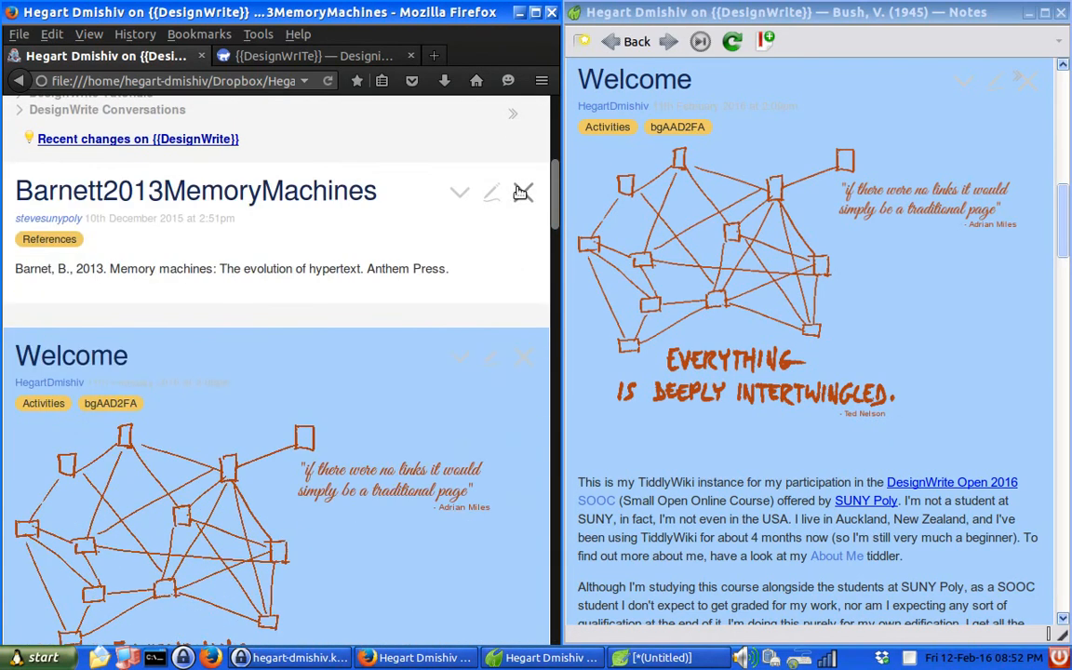
scroll(557, 197, "down", 1)
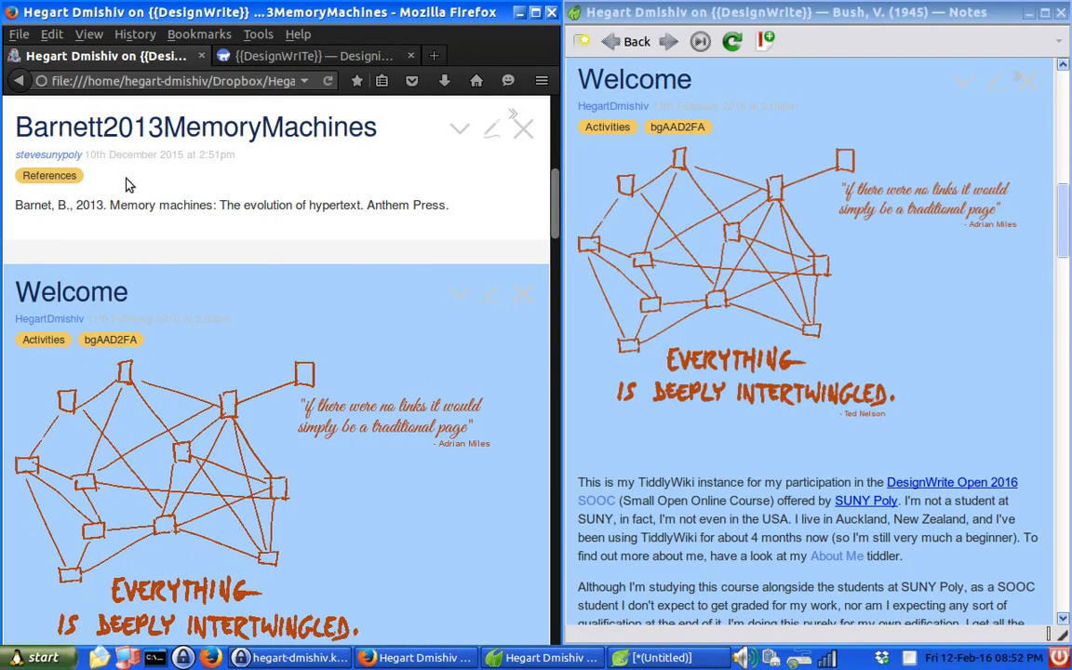
- Edit the Barnett2013MemoryMachines tiddler and change the author part of its title to "Barnet, B."
left_click(494, 132)
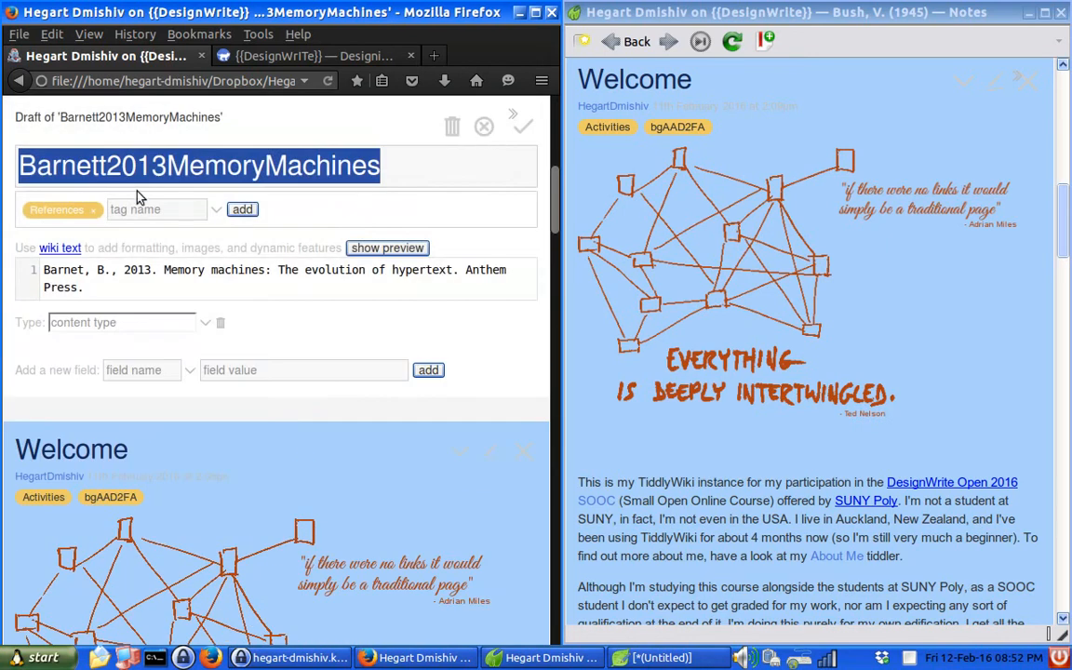
left_click(19, 165)
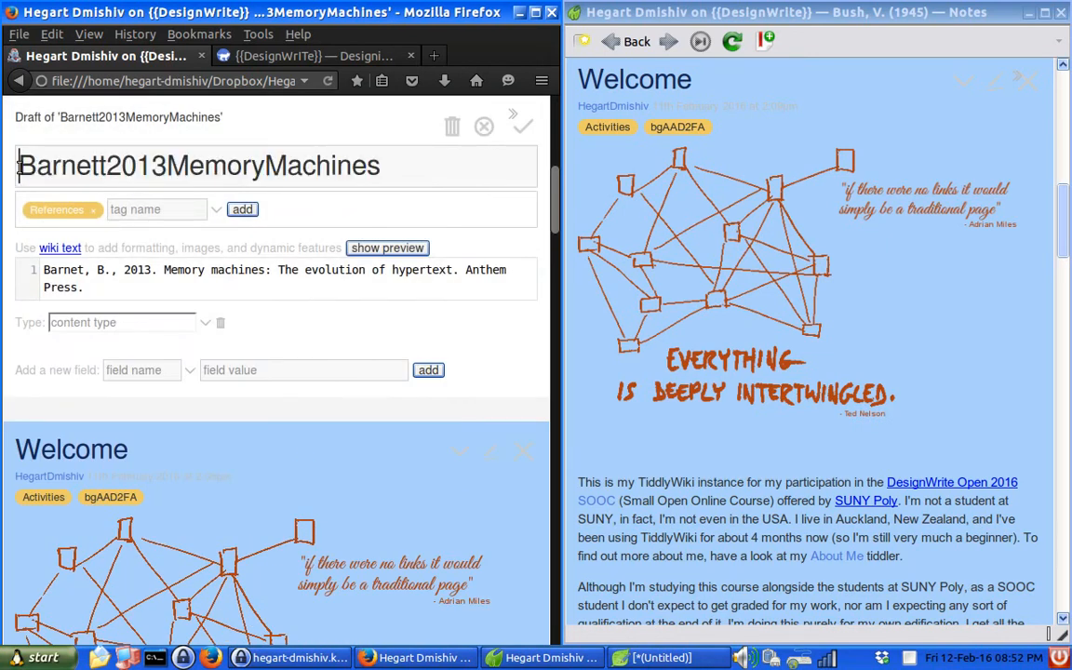
key("Right")
key("Right")
key("Right")
key("Right")
key("Right")
key("Right")
key("Right")
key("Right")
key("BackSpace")
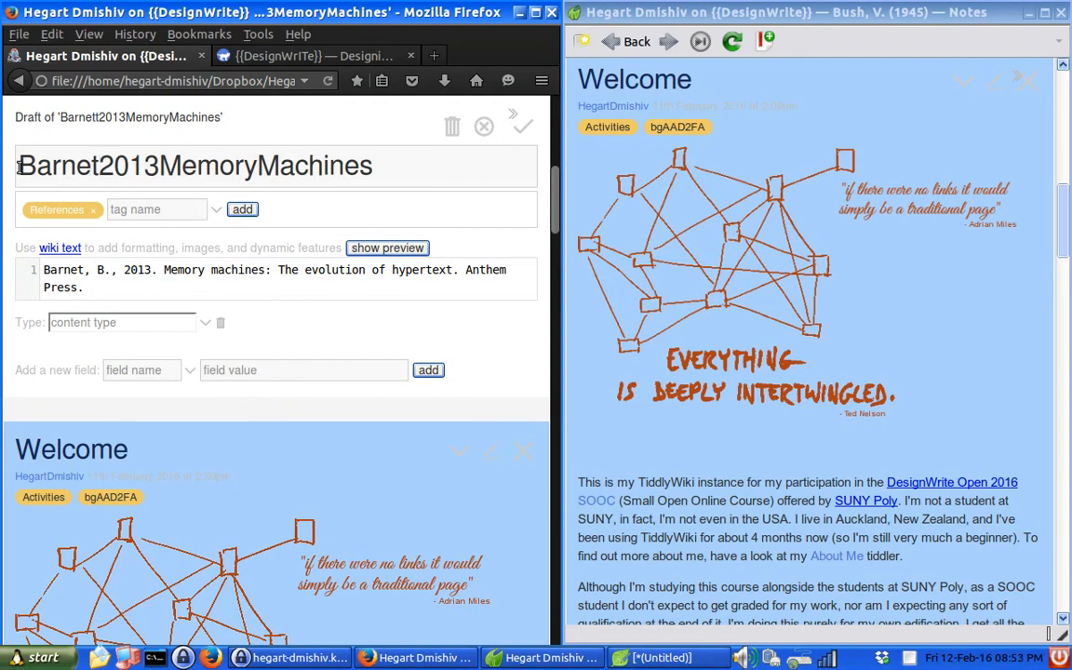
type(", ")
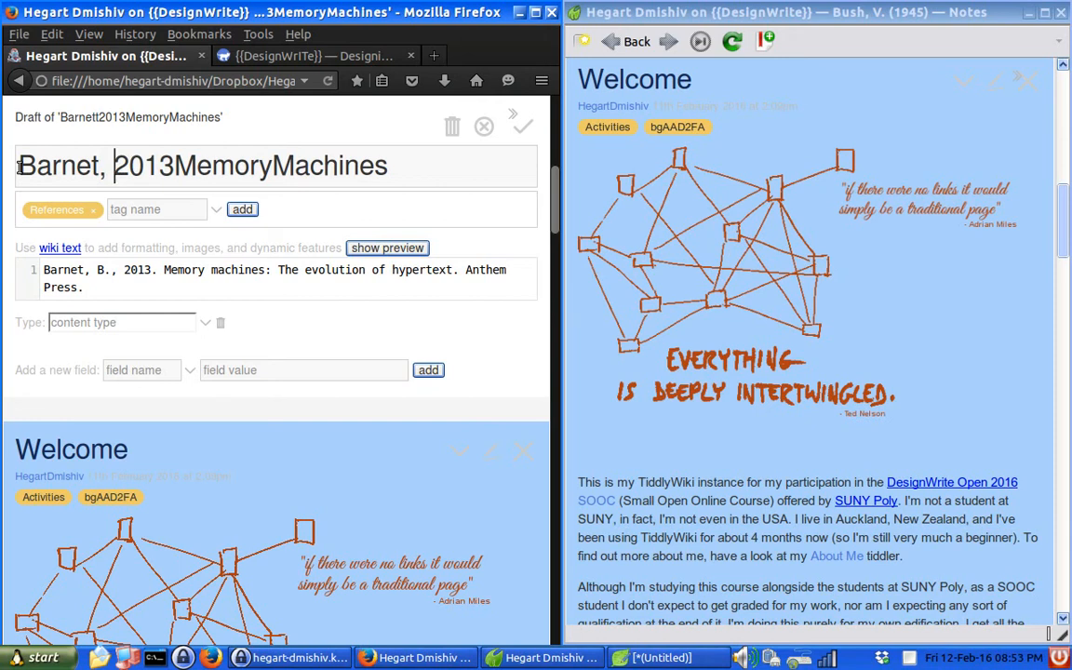
type("B.")
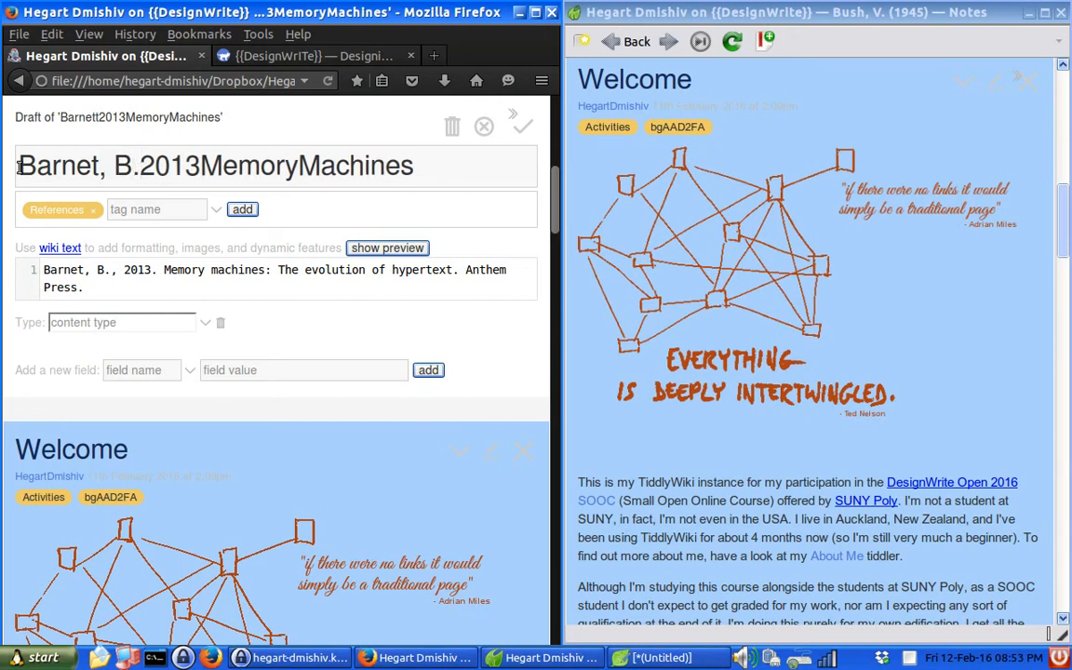
- Enclose the year 2013 in parentheses in the tiddler title, with a space on either side
type(" (")
key("Right")
key("Right")
key("Right")
key("Right")
key("Right")
key("Left")
type(")")
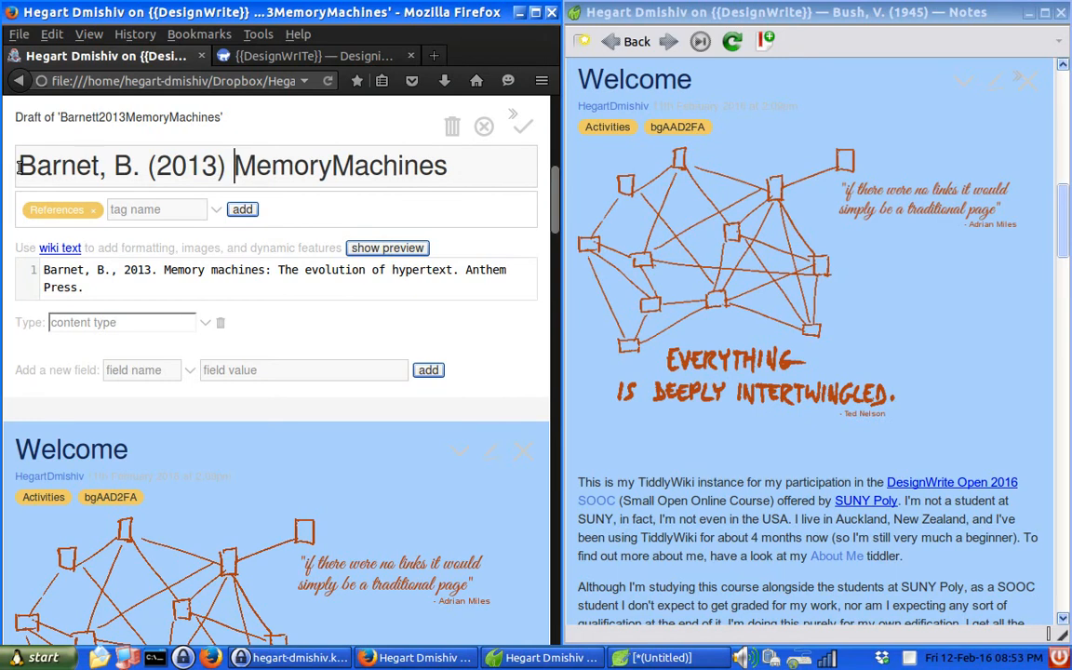
- Separate the last two words of the title with a space and end it with a period, giving "Memory Machines."
key("Right")
key("Right")
key("Right")
key("Right")
key("Right")
key("Right")
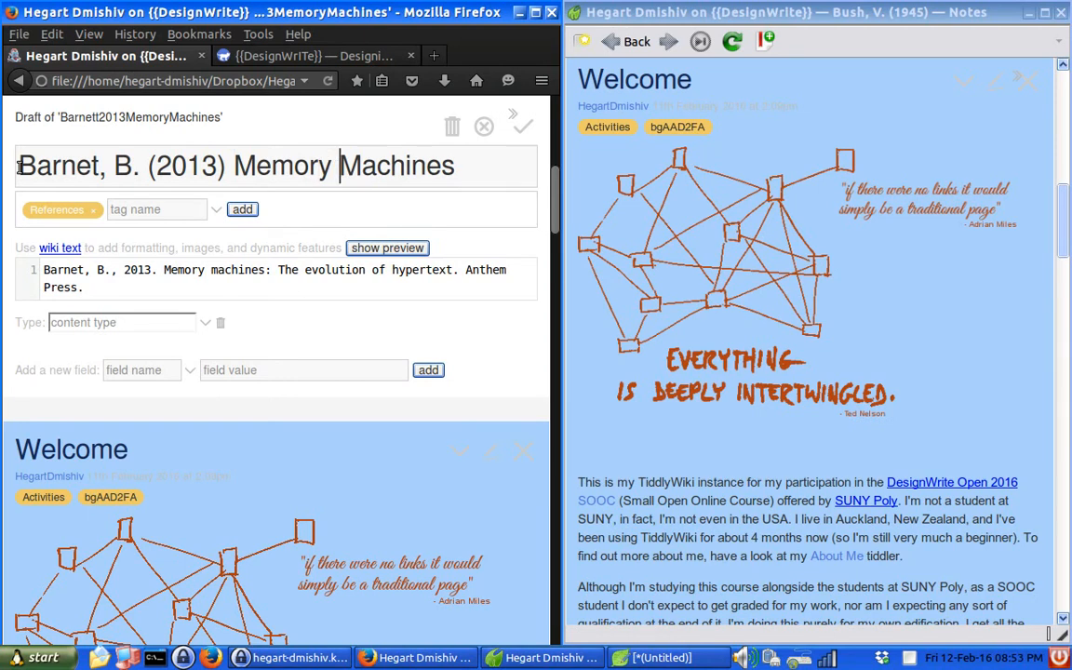
key("End")
type(".")
- Move the citation text out of the tiddler body into the value of a new field named ref-biblio
left_click_drag(127, 287, 4, 251)
key("BackSpace")
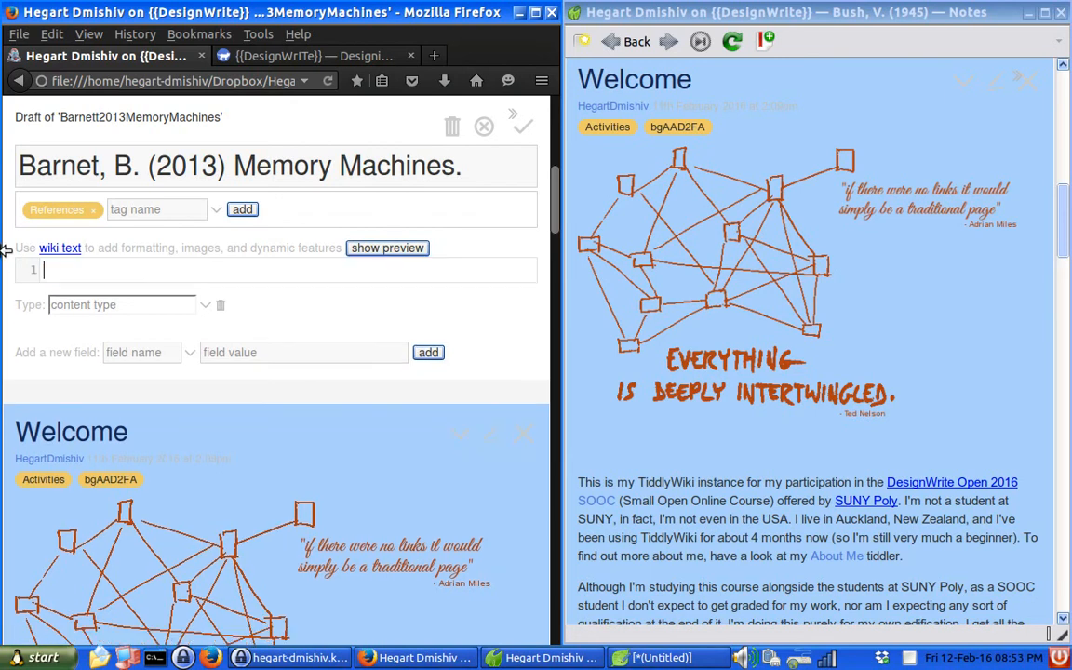
left_click(149, 351)
type("ref-")
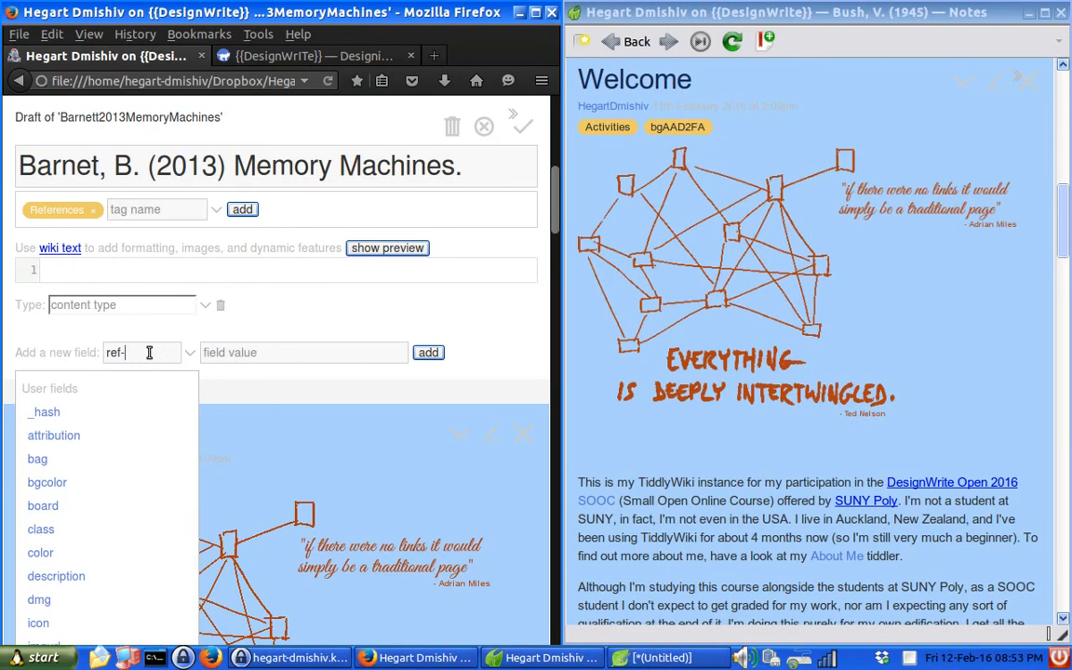
type("biblio")
left_click(314, 351)
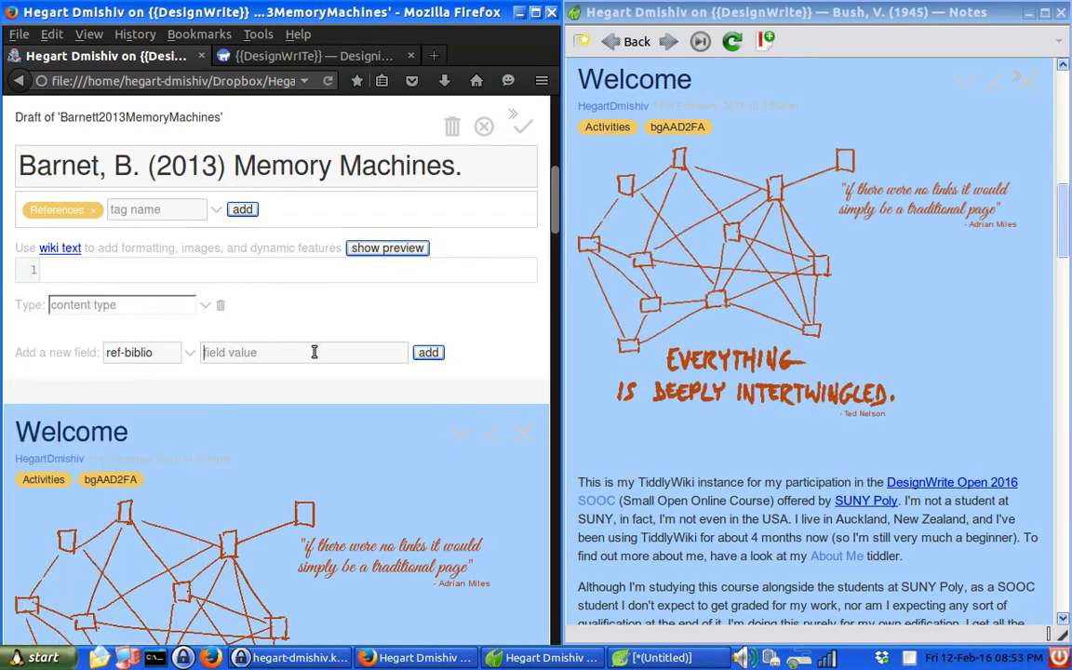
key("ctrl+v")
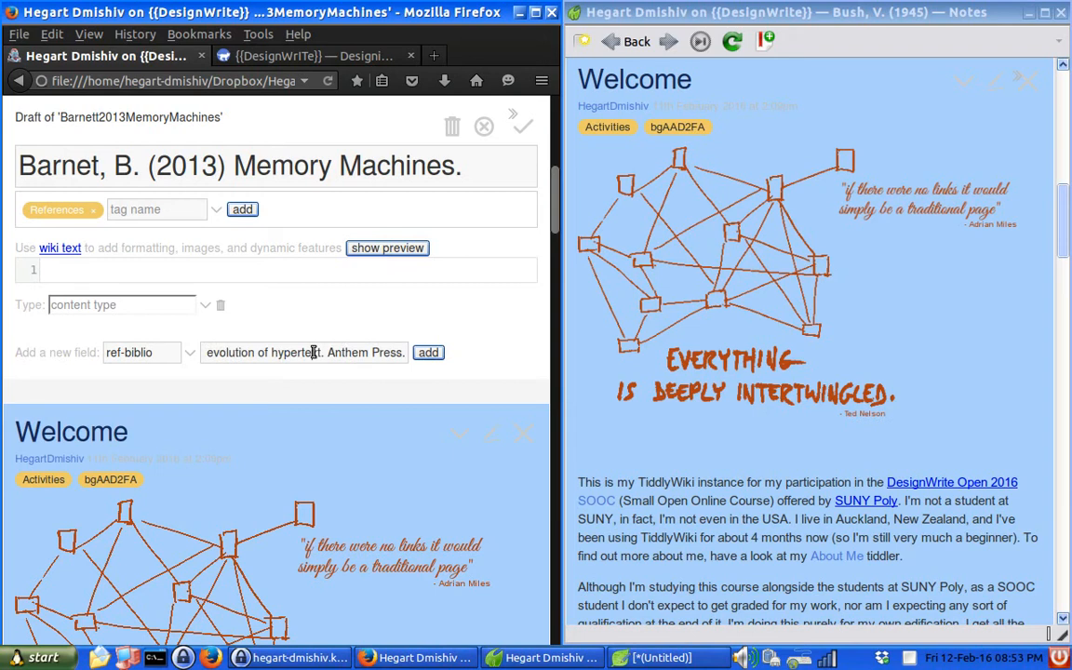
- Replace the author and year in the ref-biblio value with "Barnet, B. (2013)" copied from the tiddler title
key("Home")
left_click(225, 165)
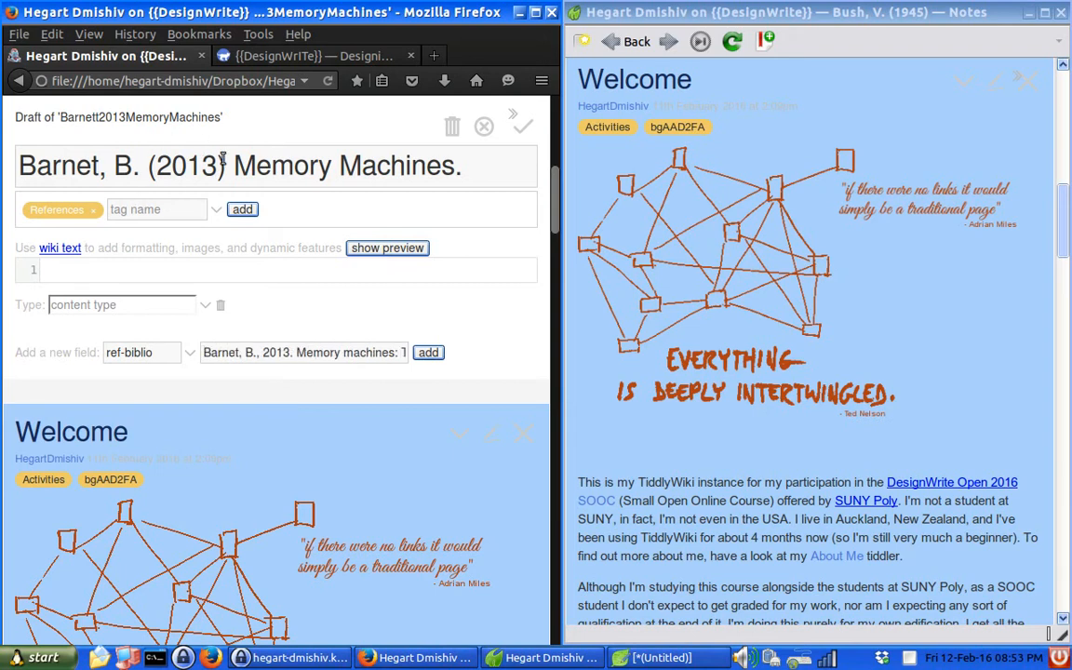
left_click_drag(225, 165, 4, 156)
key("ctrl+c")
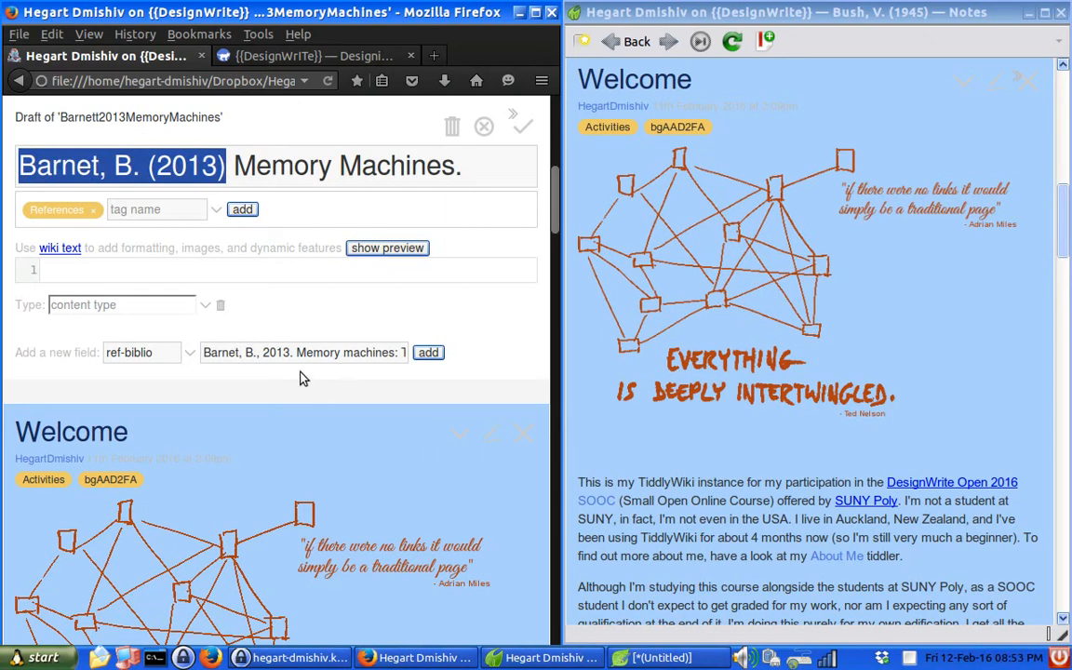
left_click_drag(290, 353, 188, 355)
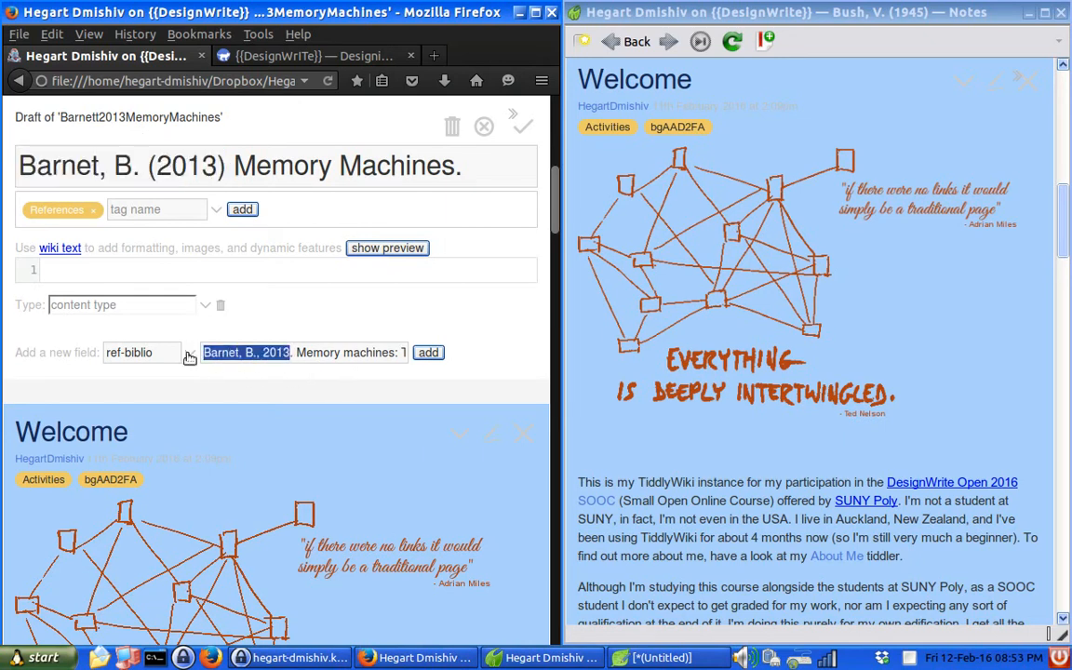
key("ctrl+v")
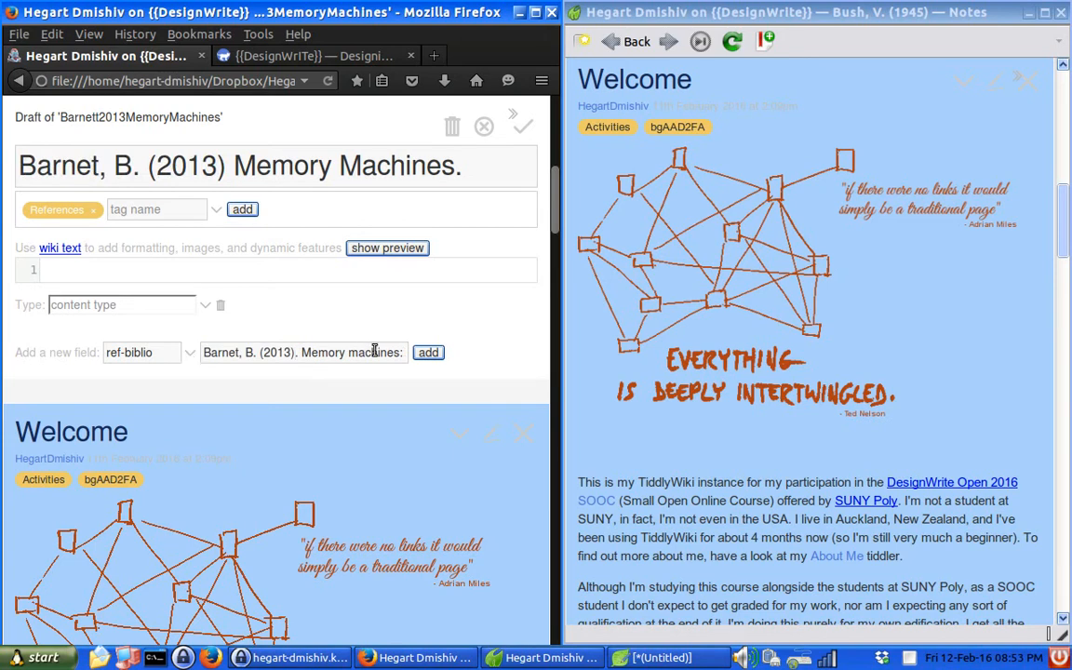
- Wrap "Memory machines: The evolution of hypertext." in // italic markers before "Anthem Press." and add the ref-biblio field
key("Right")
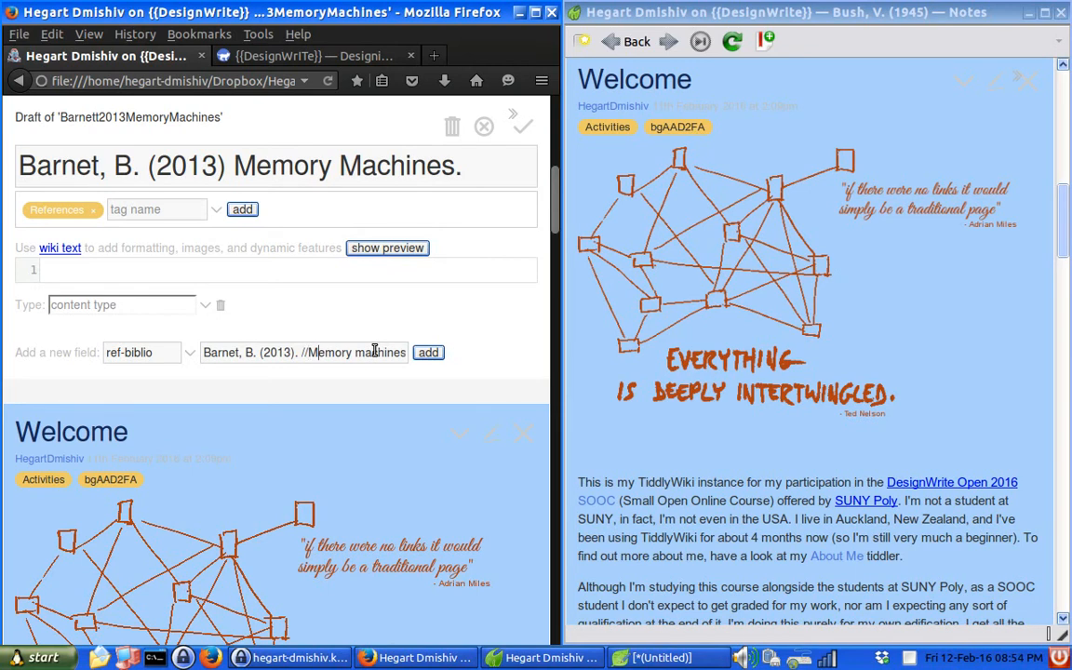
key("End")
type("The evolution of hypertext. Anthem")
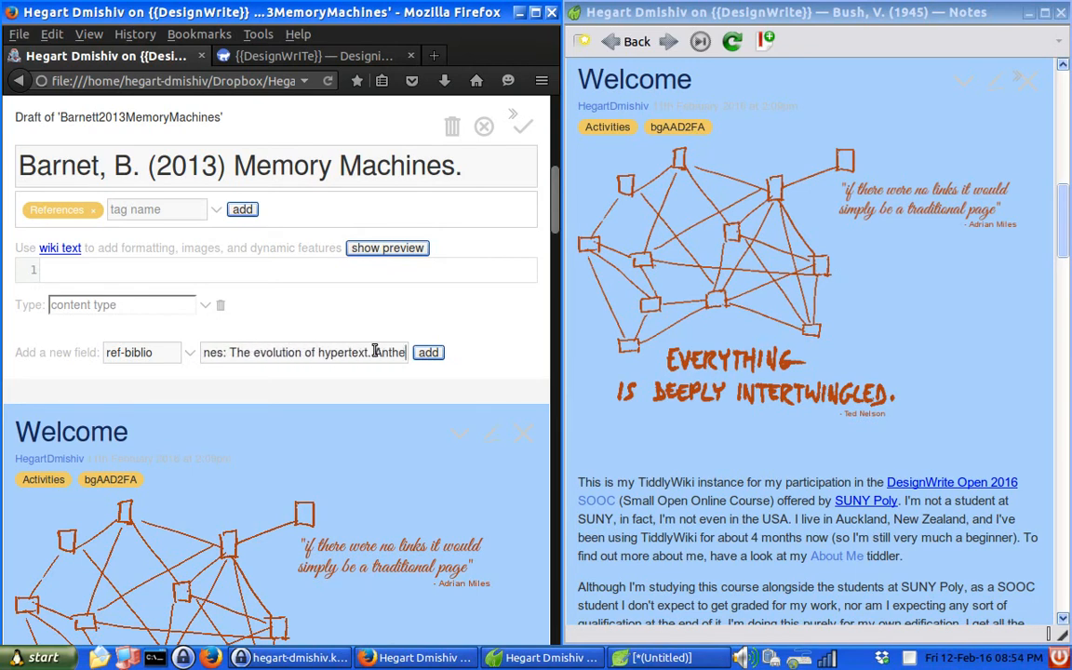
key("Left")
key("Left")
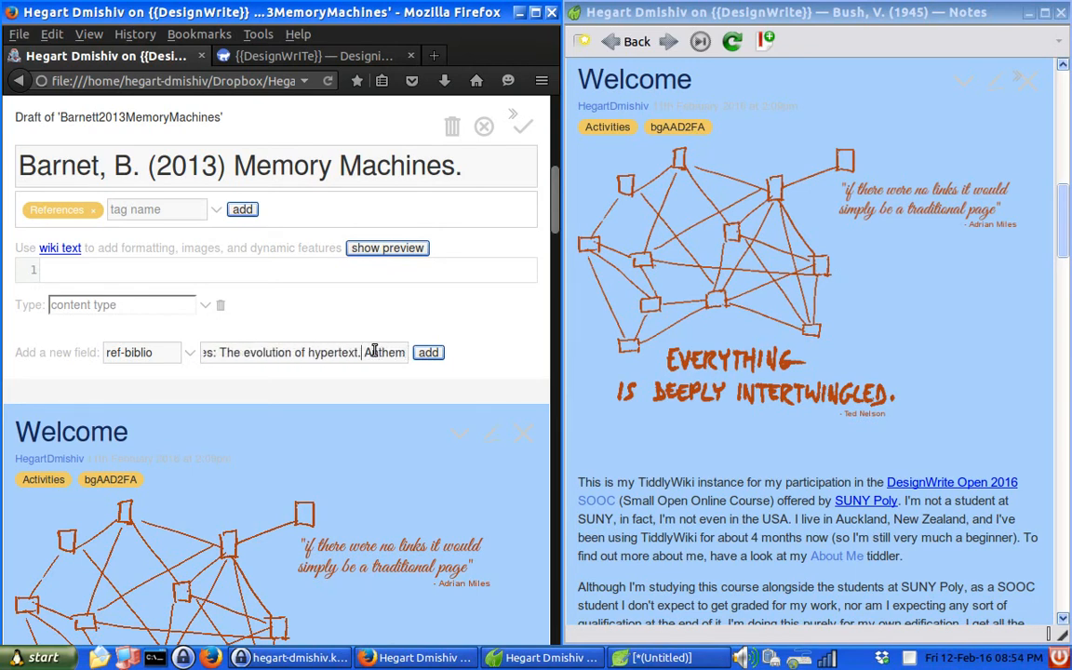
type("//")
key("End")
type("Press.")
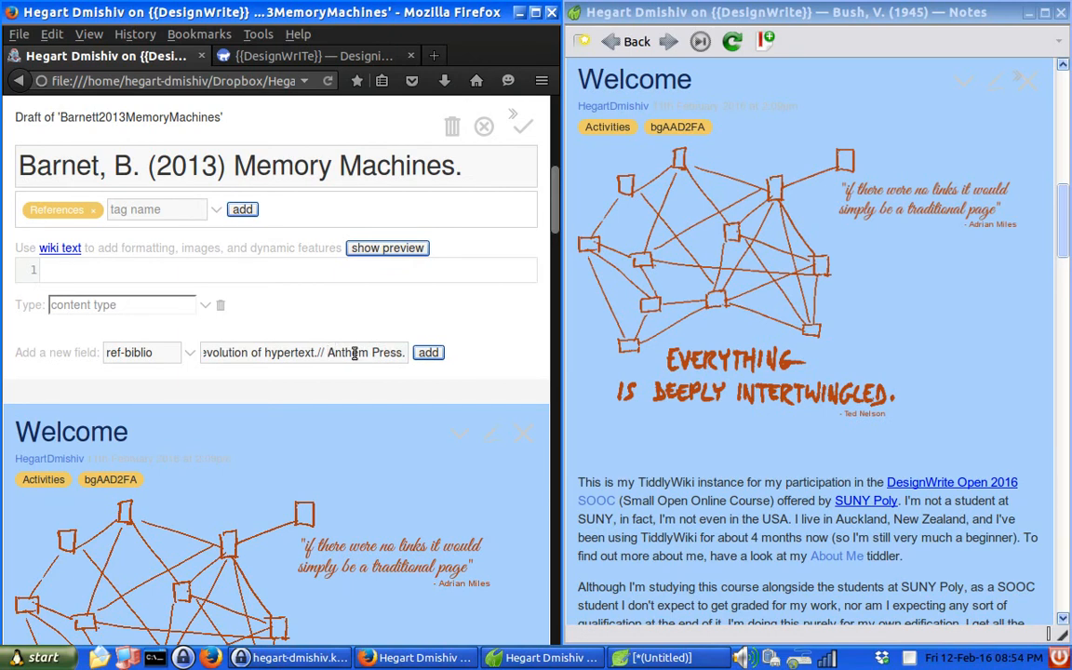
left_click(428, 352)
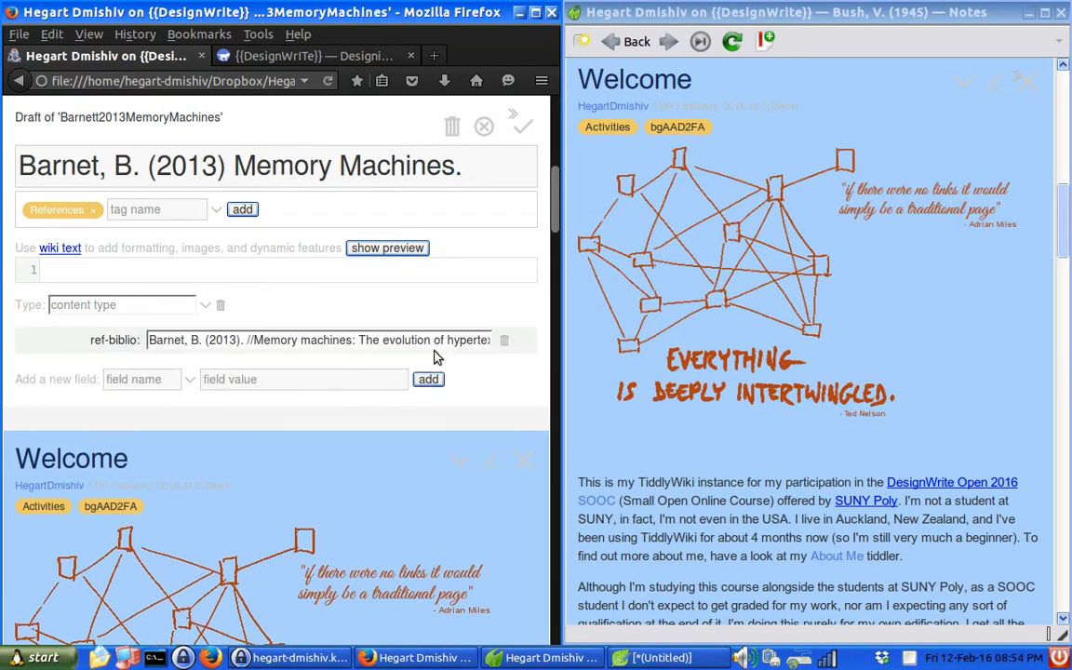
- Add a ref-title field with "Memory machines: The evolution of hypertext" copied from the ref-biblio value
left_click(127, 382)
type("ref-title")
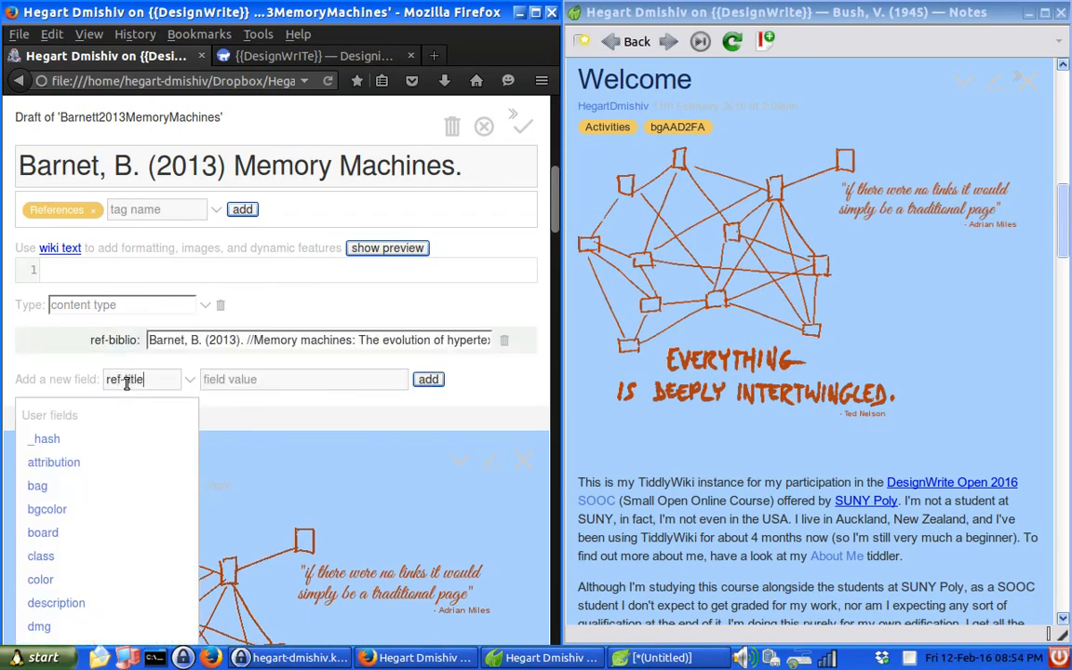
left_click(257, 339)
key("shift+Right")
key("shift+Right")
key("shift+Right")
key("shift+Right")
key("shift+Right")
key("shift+Right")
key("shift+Right")
key("shift+Right")
key("shift+Right")
key("shift+Right")
key("shift+Right")
key("shift+Right")
key("shift+Right")
key("shift+Right")
key("shift+Right")
key("shift+Right")
key("shift+Right")
key("shift+Right")
key("shift+Right")
key("shift+Right")
key("shift+Right")
key("shift+Right")
key("shift+Right")
key("shift+Right")
key("shift+Right")
key("shift+Right")
key("shift+Right")
key("shift+Right")
key("shift+Right")
key("shift+Right")
key("shift+Right")
key("shift+Right")
key("shift+Right")
key("shift+Right")
key("shift+Right")
key("shift+Right")
key("shift+Right")
key("shift+Right")
key("shift+Right")
key("shift+Right")
key("shift+Left")
key("shift+Left")
key("shift+Left")
key("shift+Left")
key("shift+Left")
key("shift+Left")
key("ctrl+c")
left_click(277, 378)
key("ctrl+v")
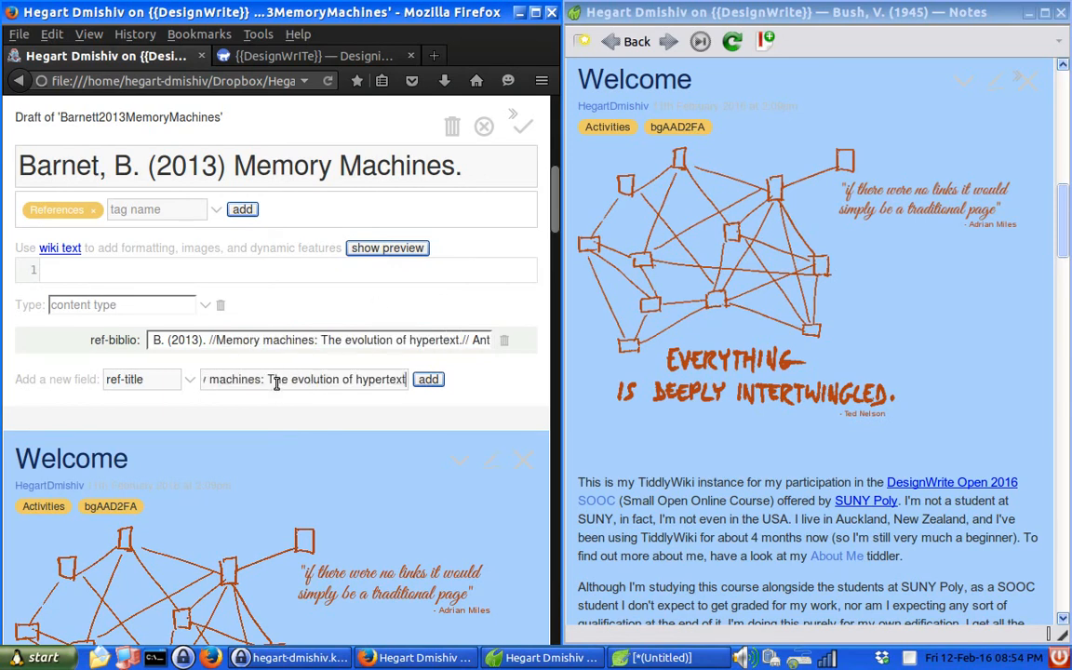
left_click(429, 380)
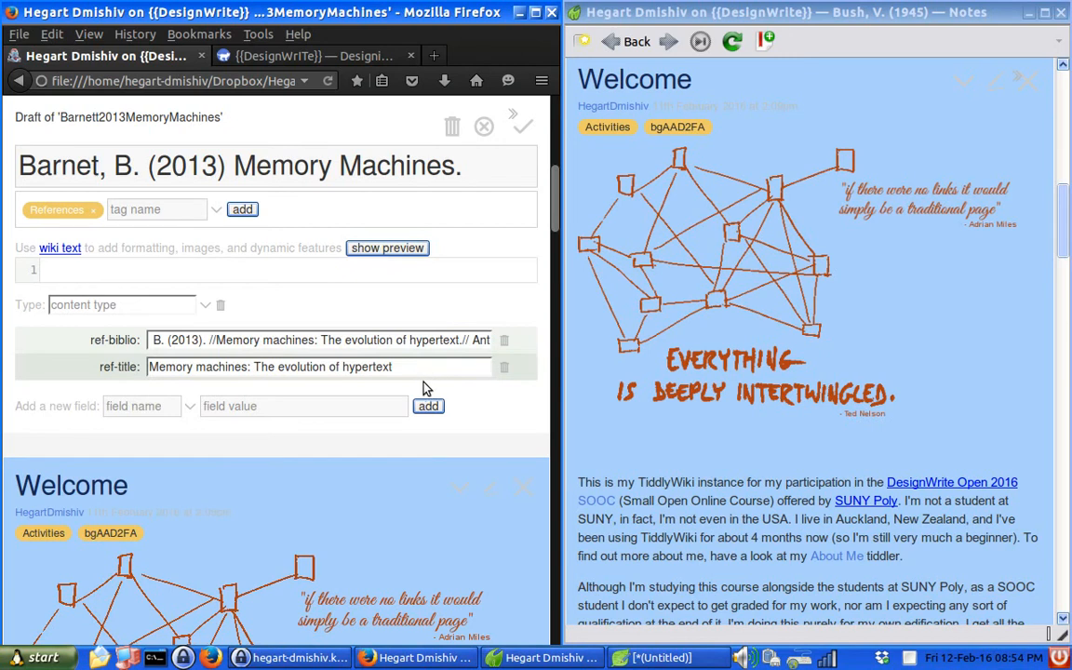
- Add a ref-authors field with the value "Barnet, B." copied from the ref-biblio field
left_click(141, 406)
type("ref-authors")
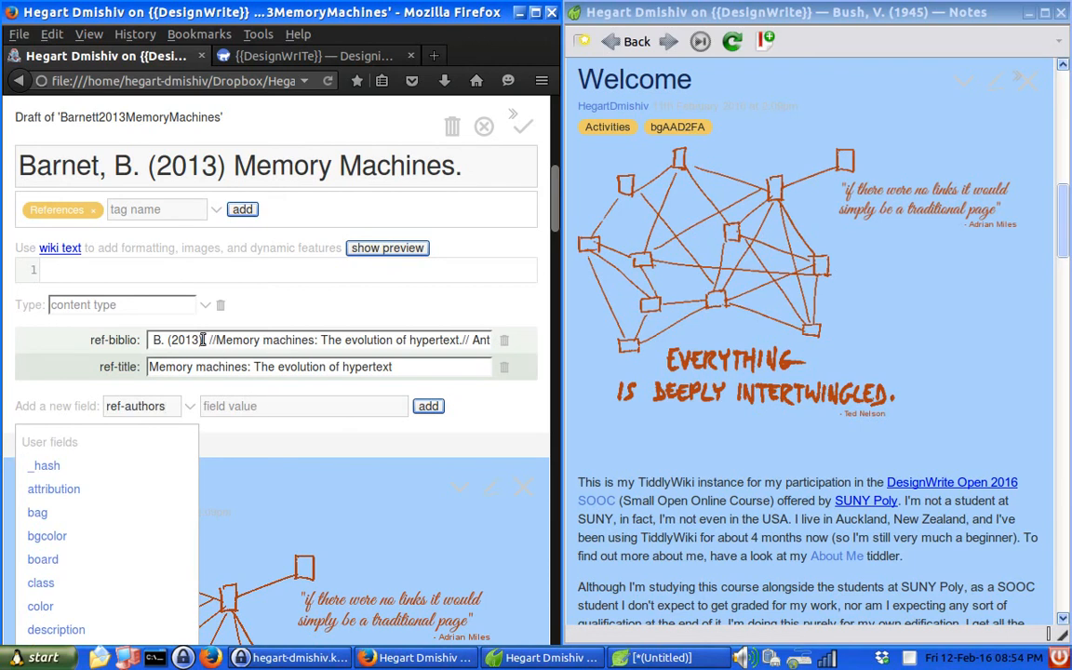
left_click(166, 342)
key("shift+Left")
key("shift+Left")
key("shift+Left")
key("shift+Left")
key("shift+Left")
key("shift+Left")
key("shift+Left")
key("shift+Left")
key("shift+Left")
key("shift+Left")
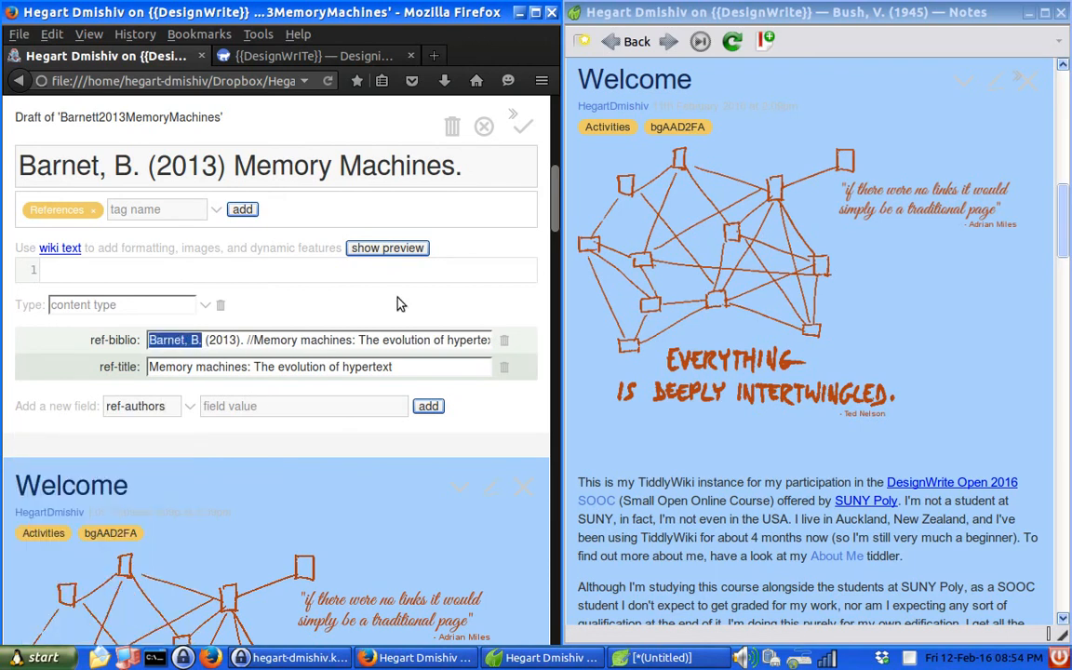
left_click(357, 406)
key("ctrl+v")
left_click(428, 406)
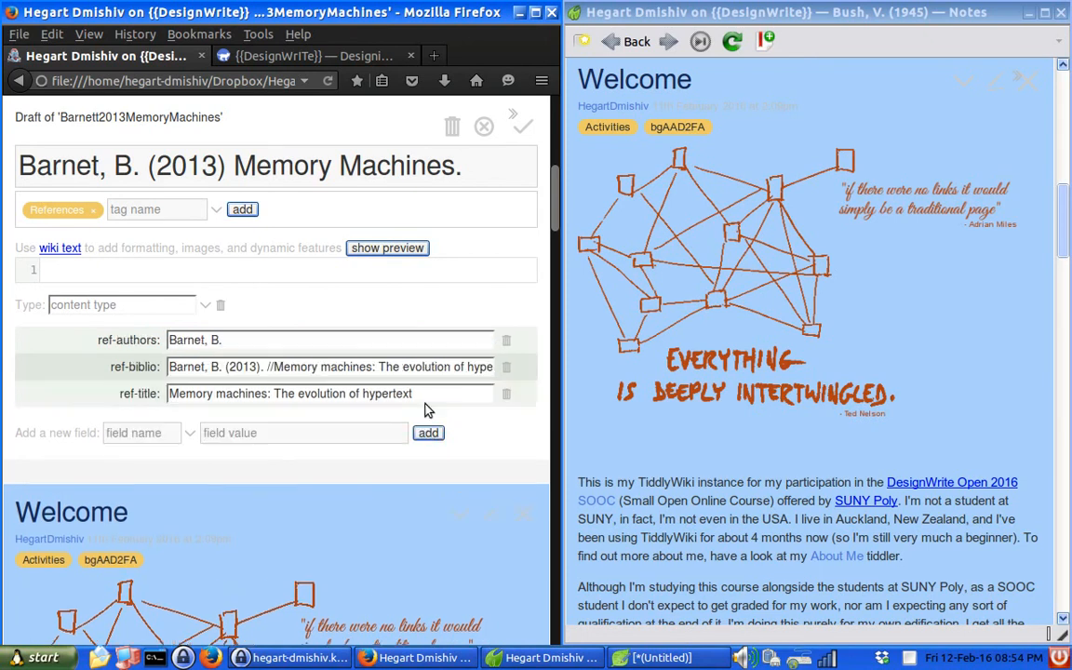
- Add a ref-year field with the value 2013 to the Barnet draft
left_click(129, 433)
type("ref-year")
left_click(243, 433)
type("2013")
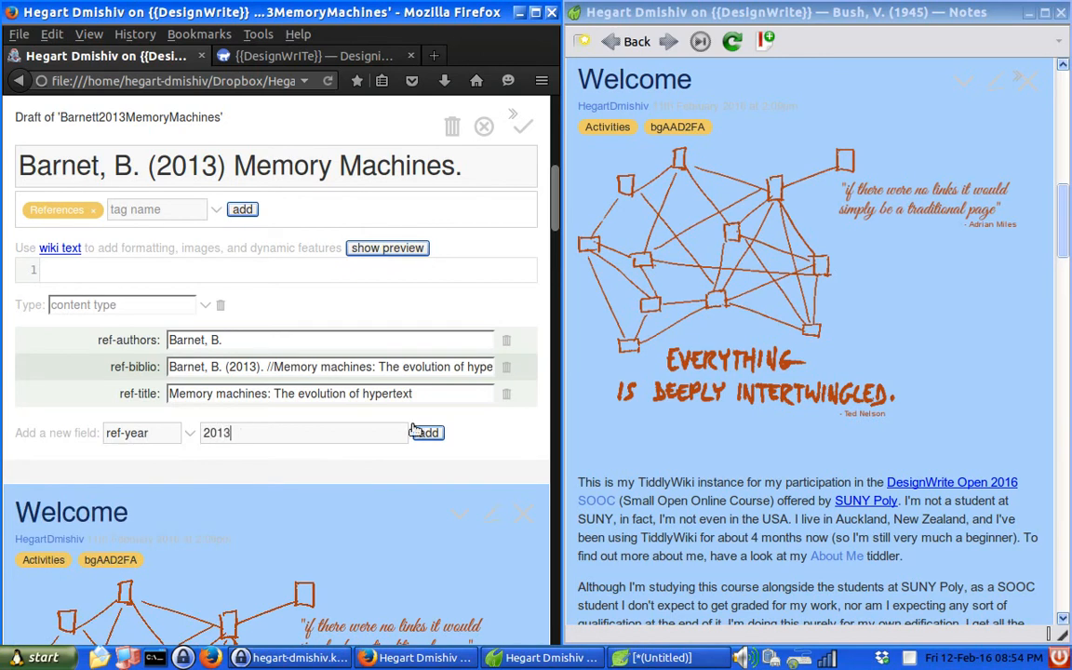
left_click(432, 433)
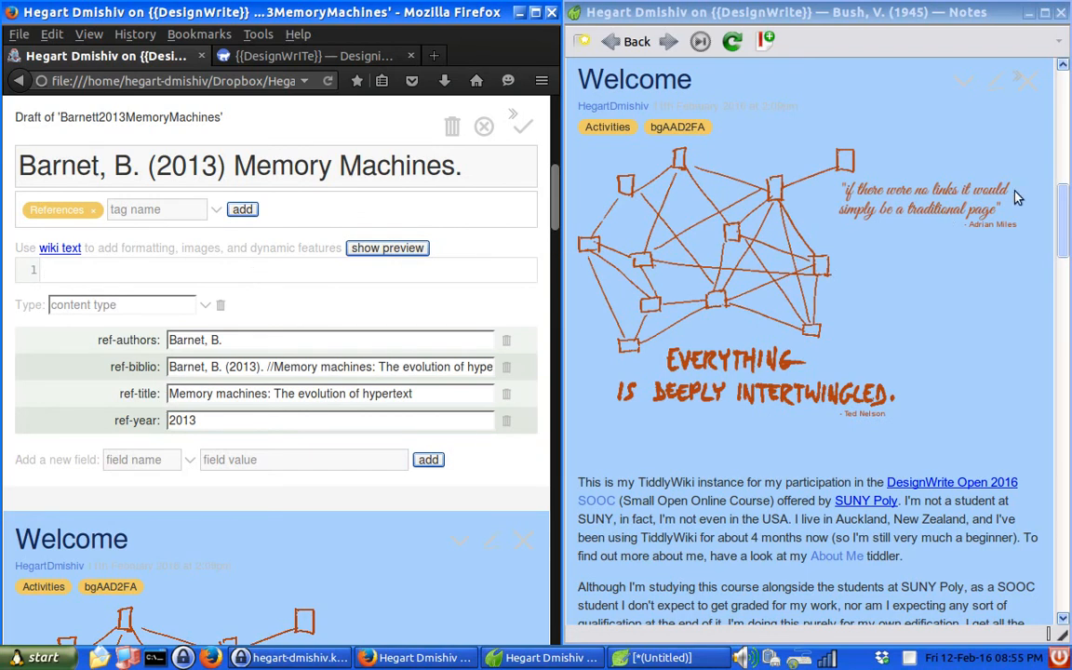
- Copy the entire wikitext of the "Bush, V. (1945) As We May Think." tiddler into the untitled text editor document
left_click_drag(1065, 214, 1063, 126)
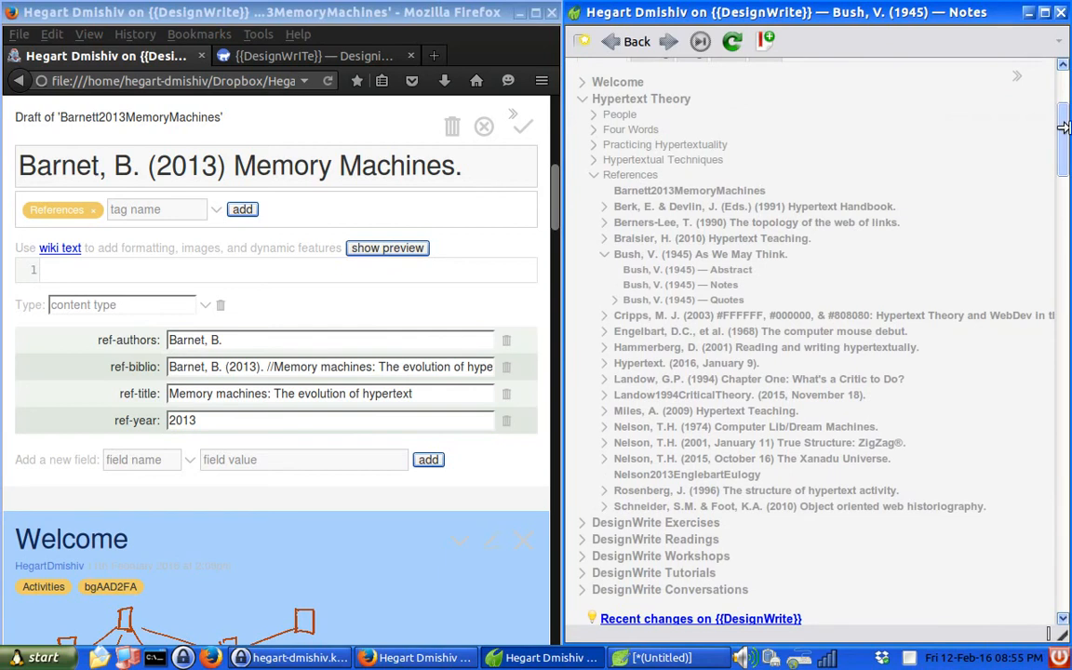
left_click(716, 255)
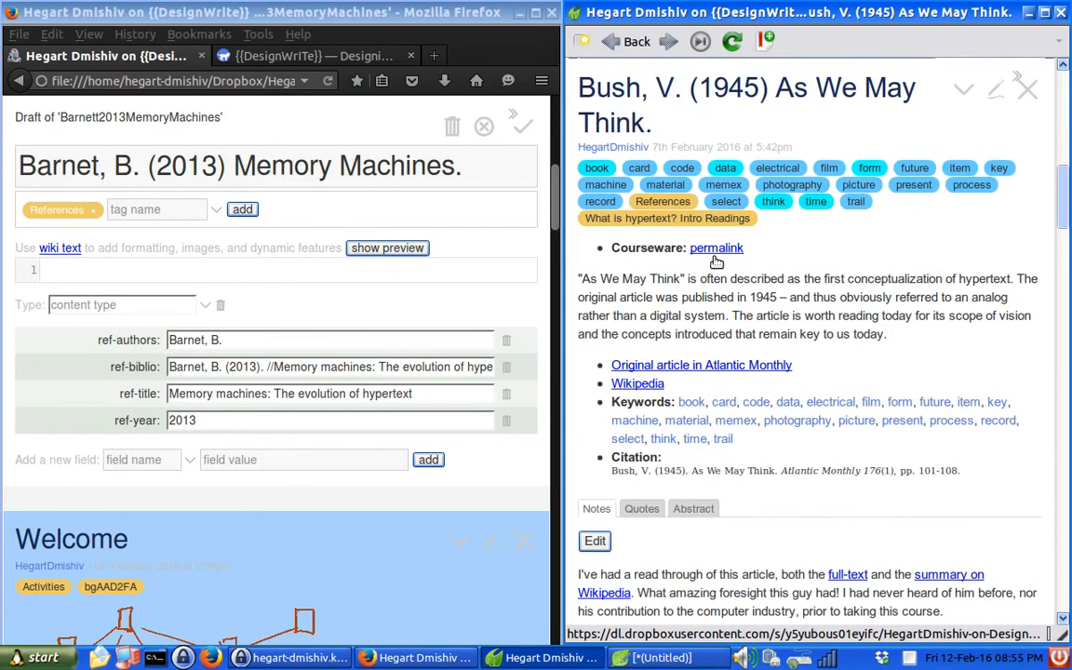
left_click(994, 90)
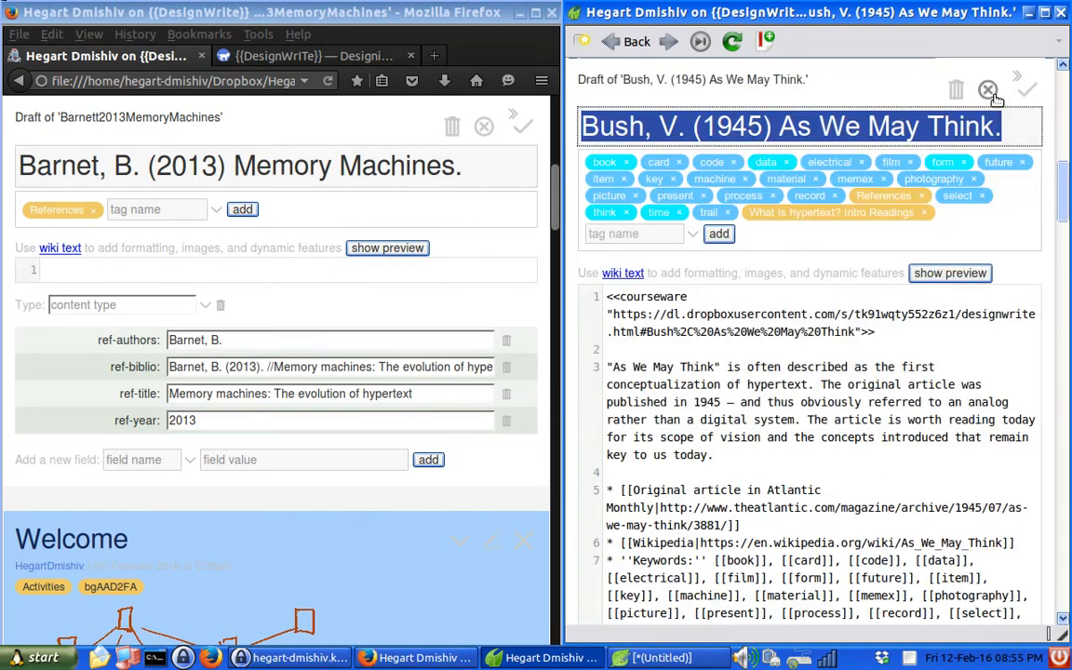
left_click(616, 306)
right_click(635, 316)
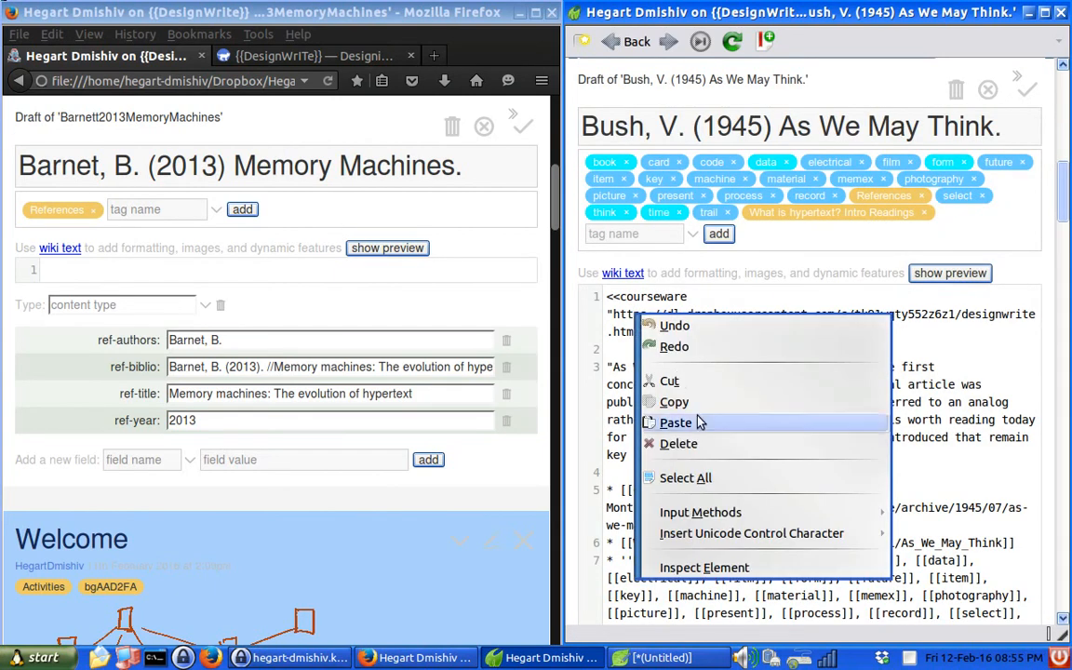
left_click(744, 478)
right_click(716, 428)
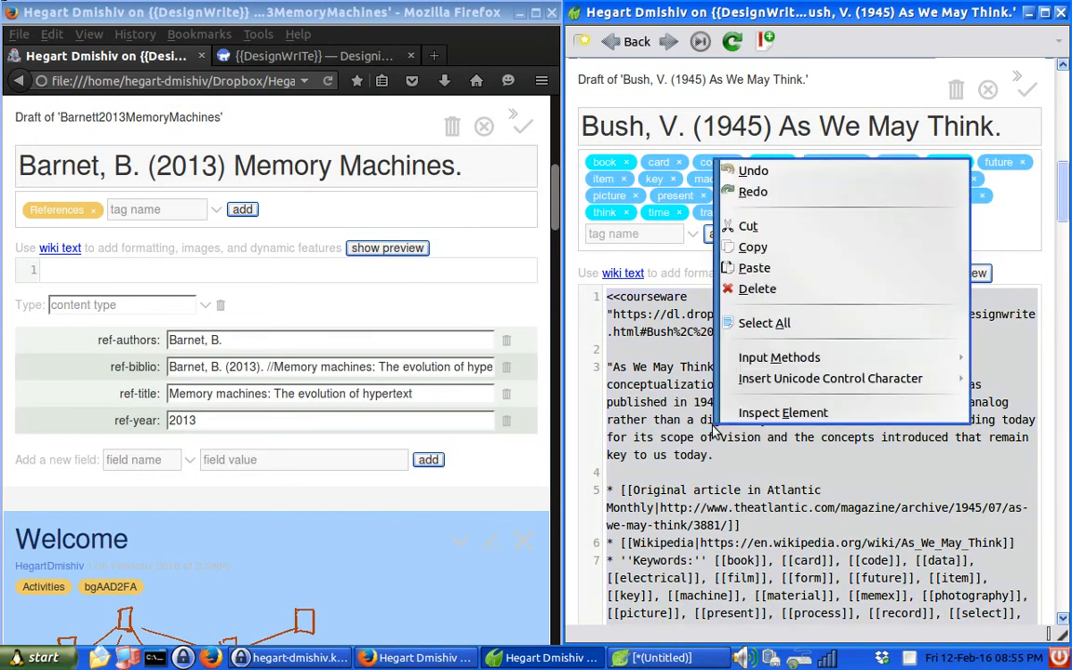
left_click(795, 249)
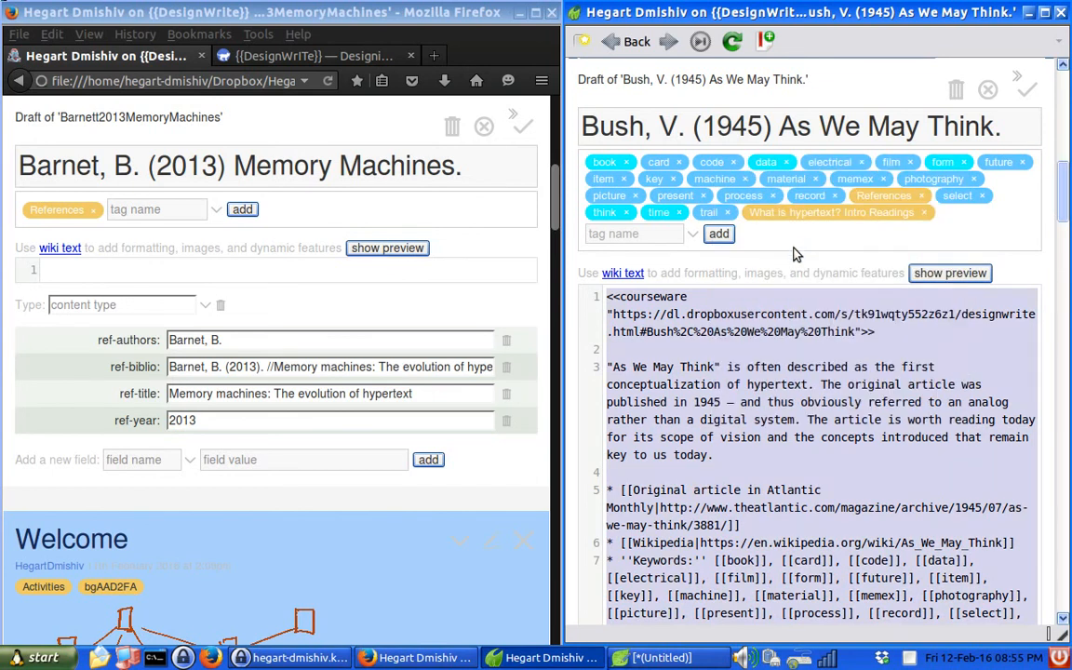
key("alt+Tab")
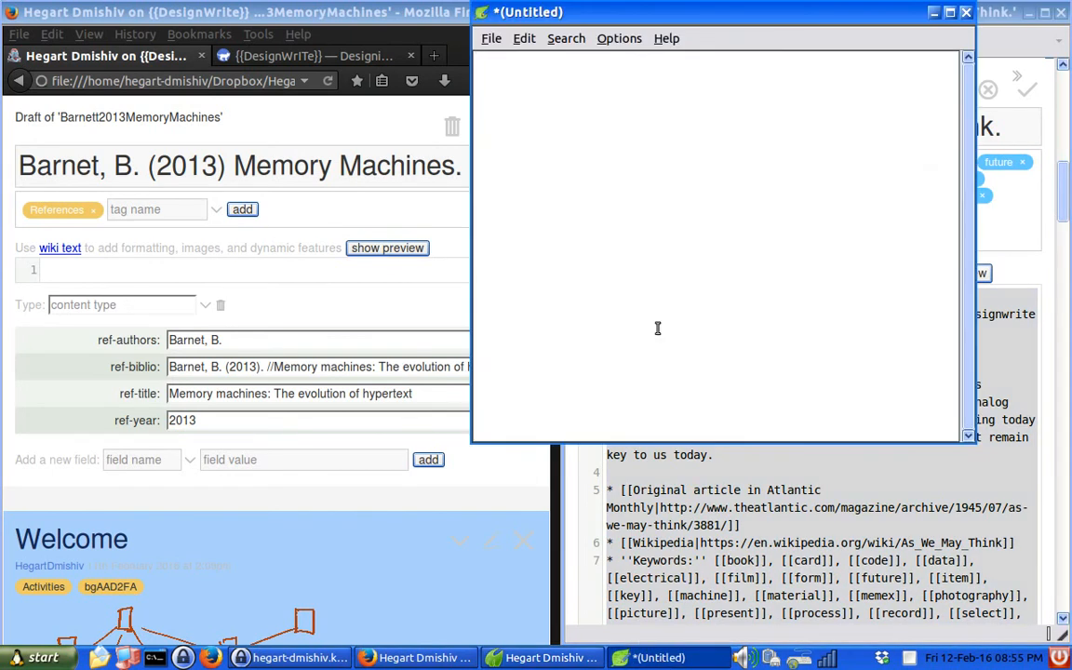
key("ctrl+v")
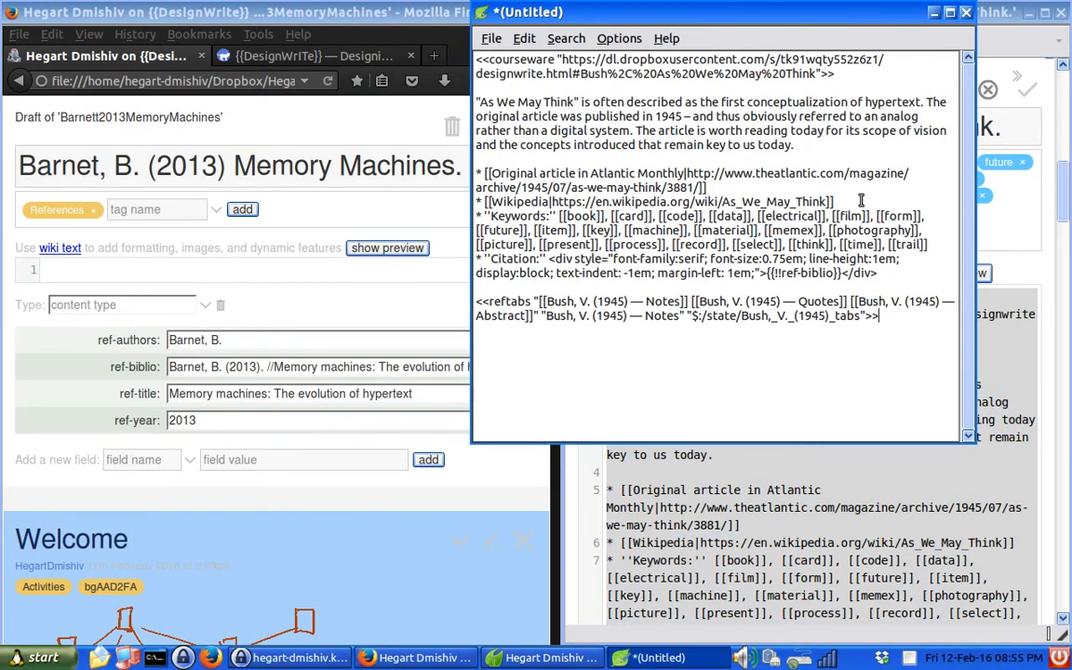
- Delete the article description, the two source links and the list of keyword links, keeping the Keywords label
left_click_drag(835, 201, 475, 110)
key("Delete")
key("Delete")
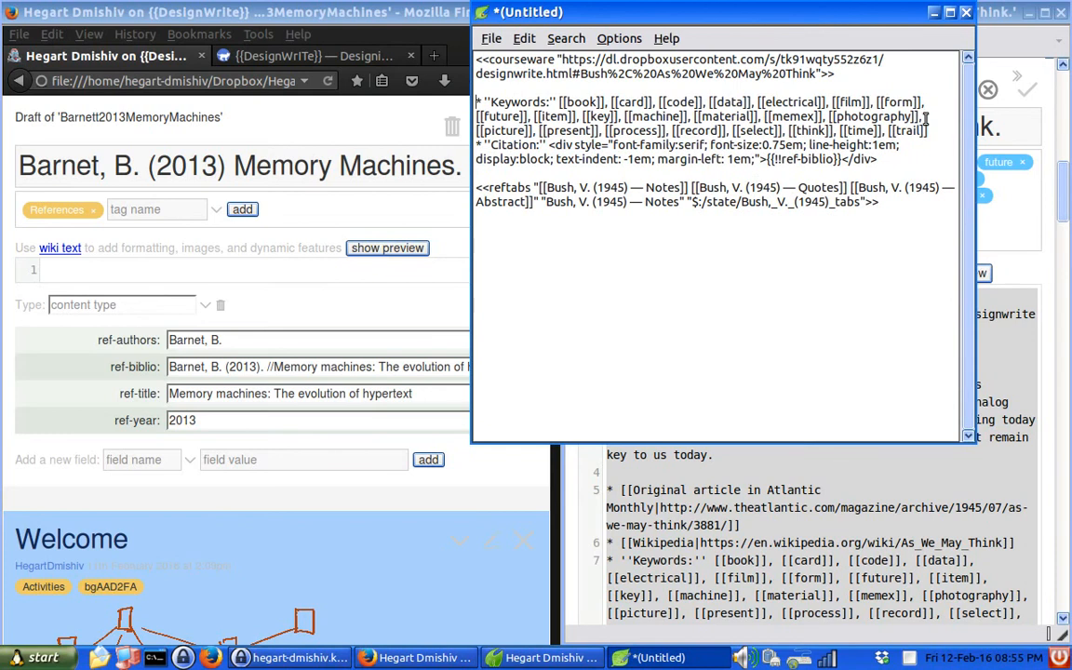
left_click_drag(928, 130, 558, 102)
key("Delete")
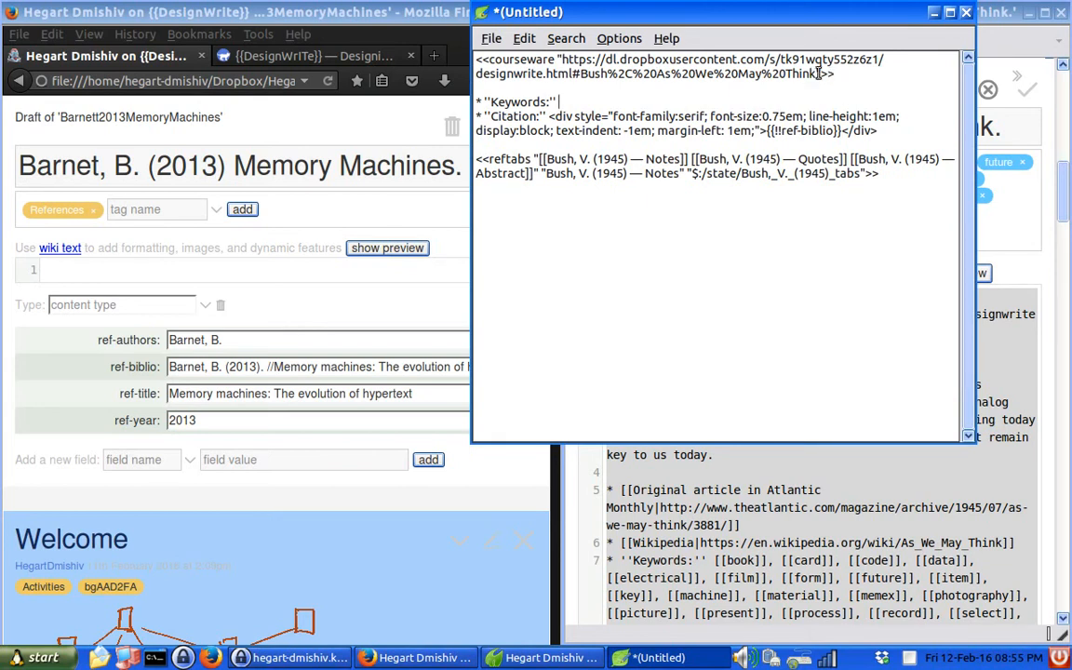
- Replace the courseware macro's URL with the link address of Barnett2013MemoryMachines copied from the {{DesignWrITe}} course wiki
left_click_drag(819, 73, 564, 59)
type("h")
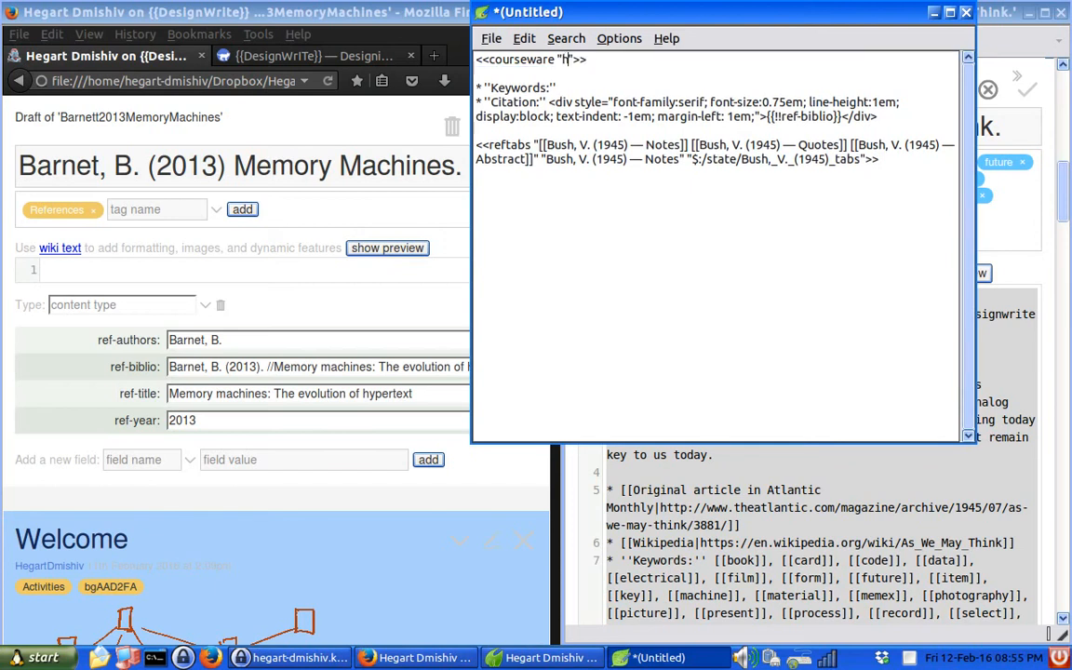
left_click(990, 35)
scroll(1065, 186, "up", 4)
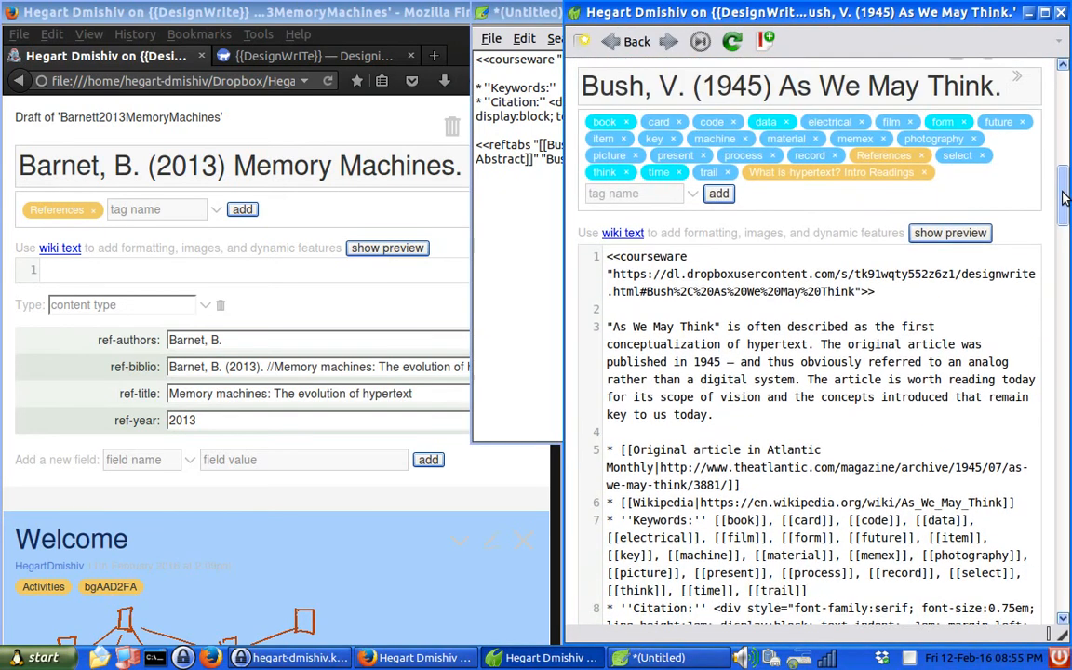
left_click_drag(1065, 186, 1068, 167)
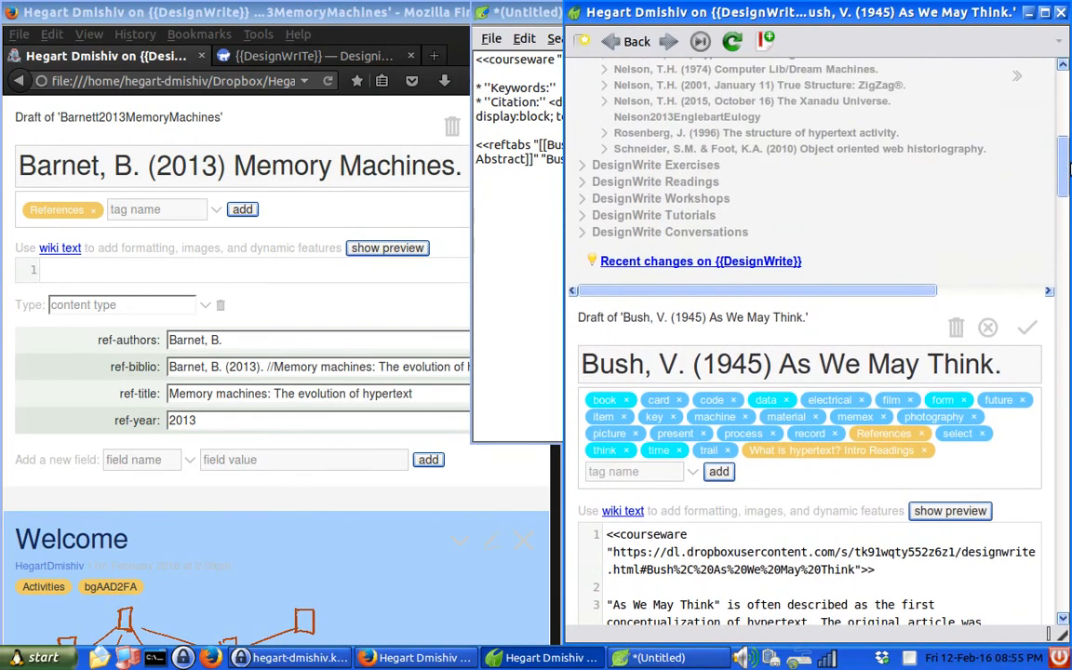
left_click(289, 58)
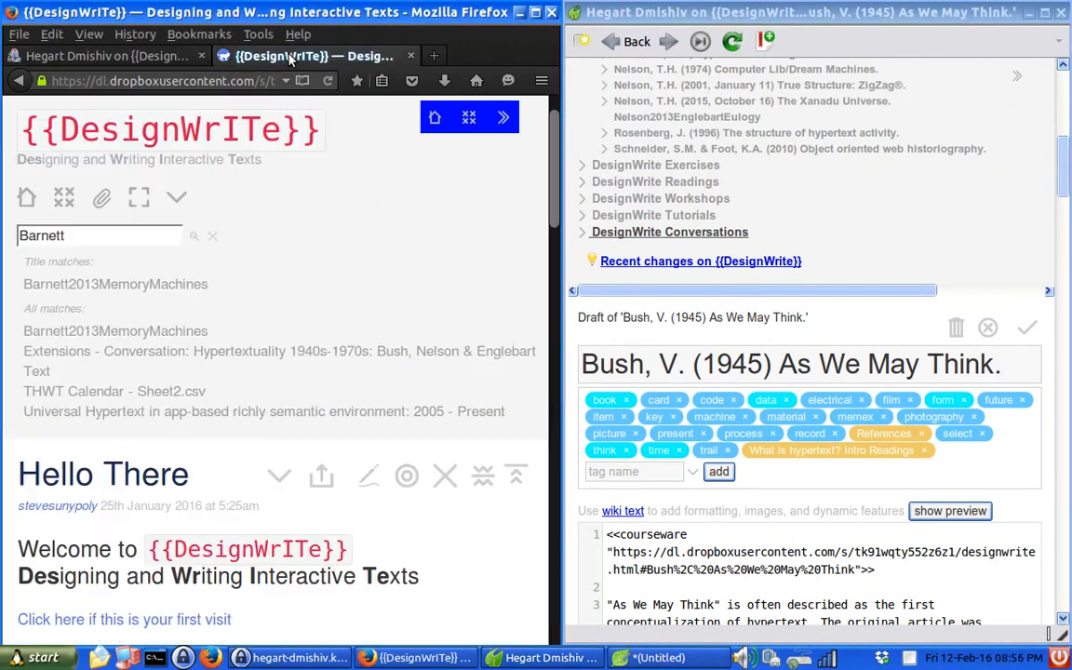
right_click(146, 291)
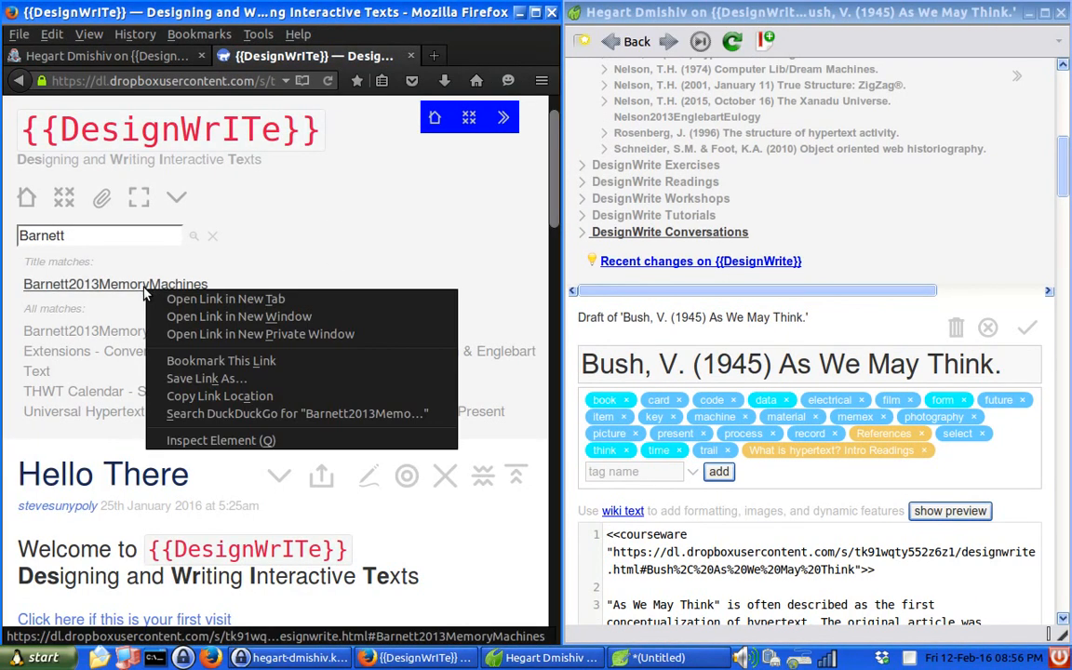
left_click(279, 400)
left_click(657, 660)
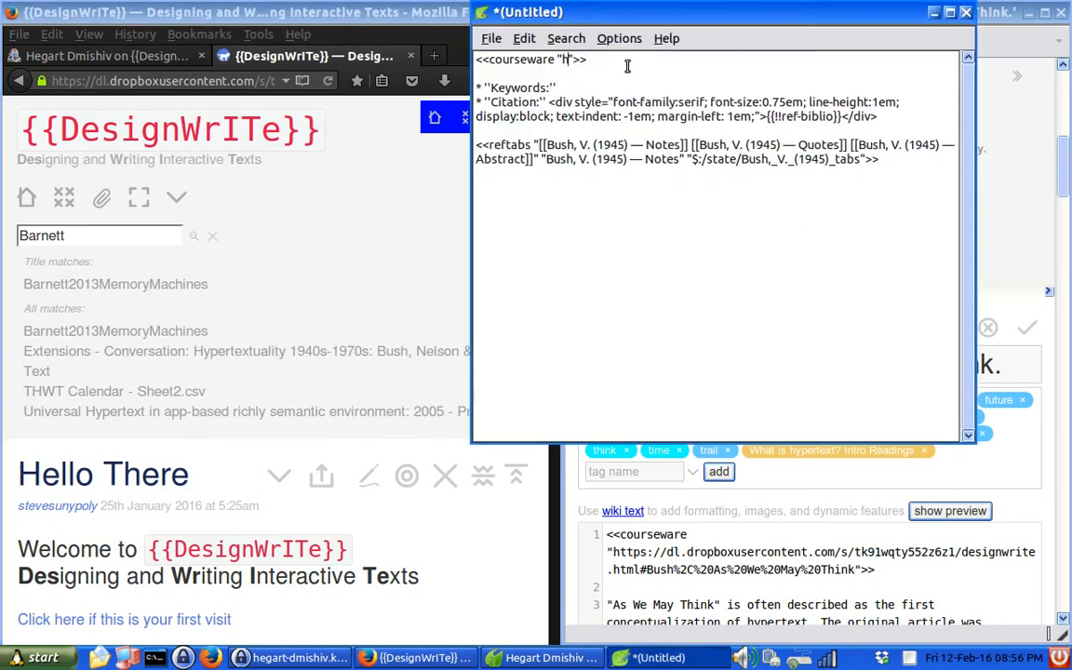
key("BackSpace")
key("ctrl+v")
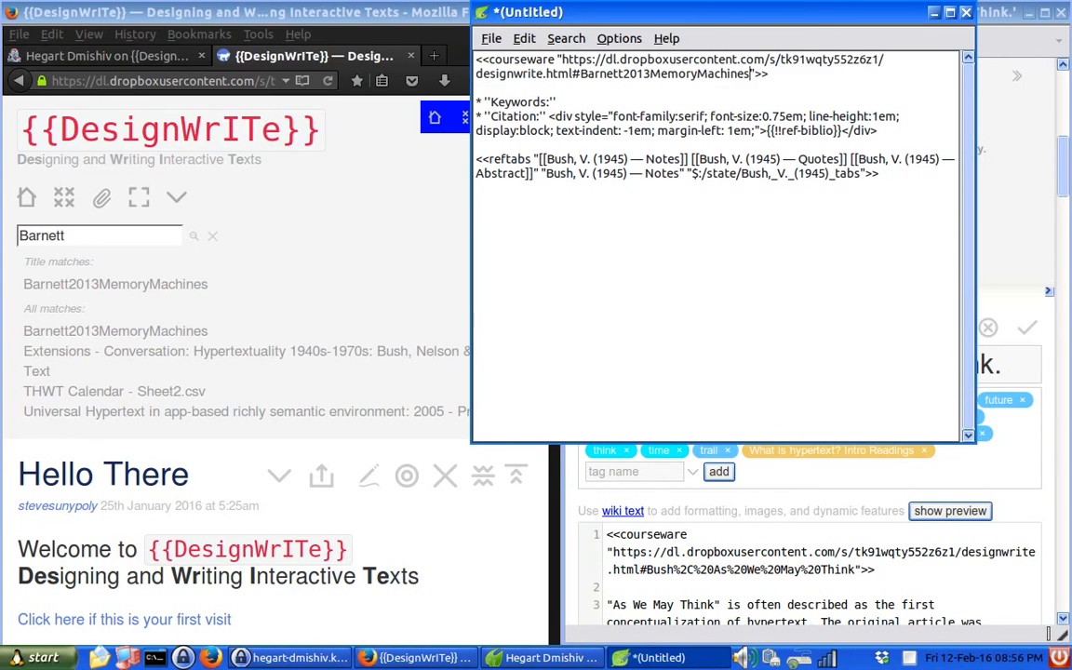
- Replace all occurrences of "Bush, V. (1945)" with "Barnet, B. (2013)" in the text editor document
left_click(771, 116)
left_click(548, 159)
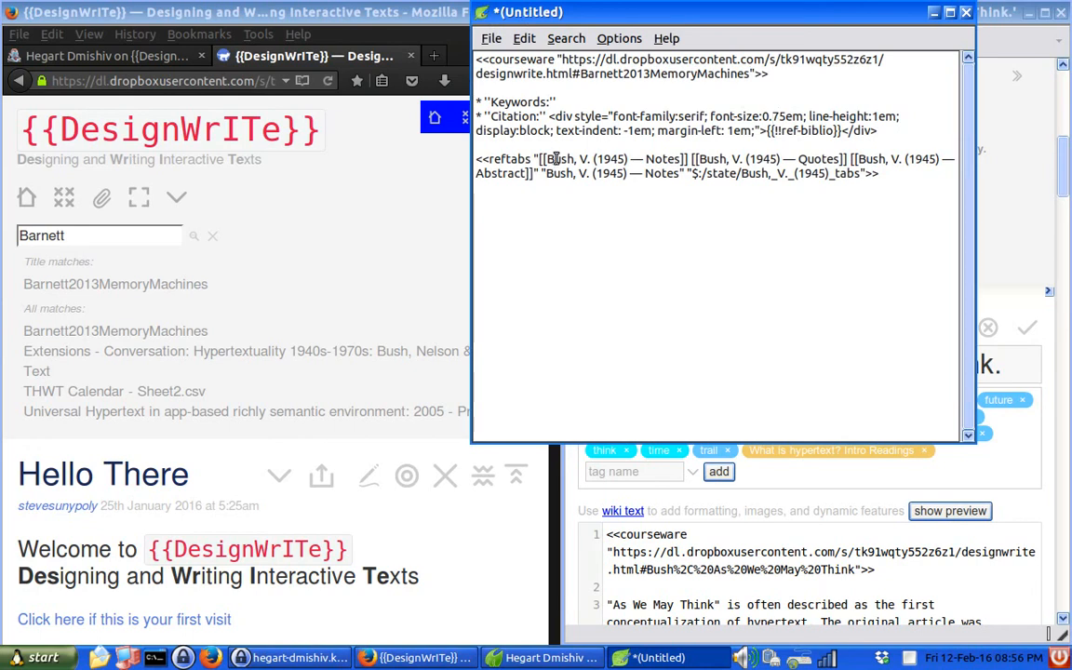
left_click(662, 159)
key("ctrl+h")
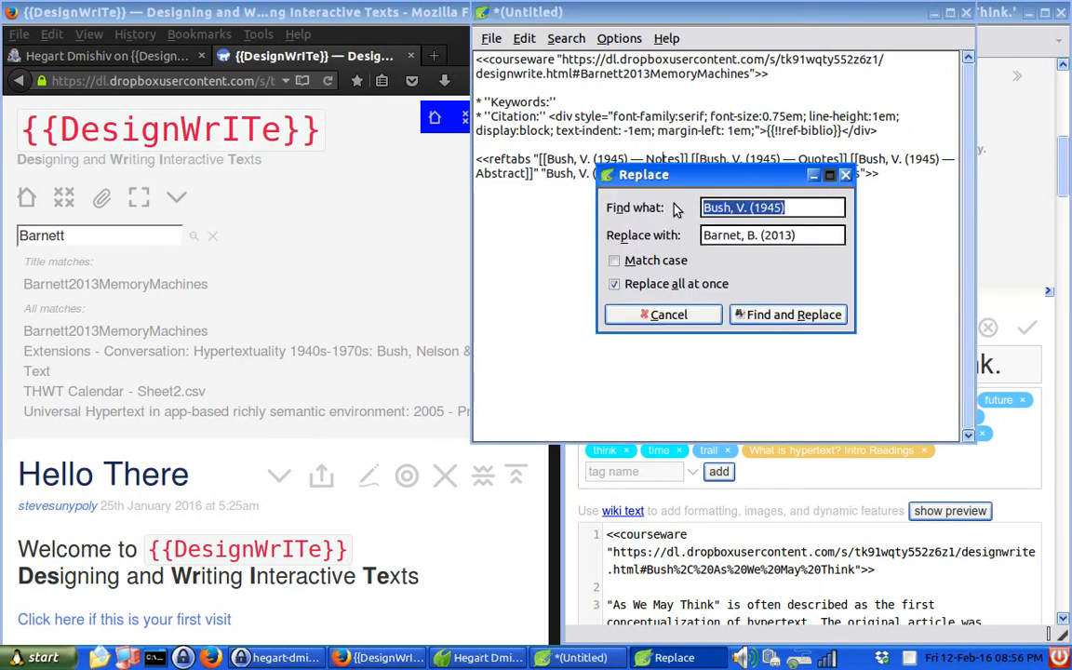
left_click(801, 207)
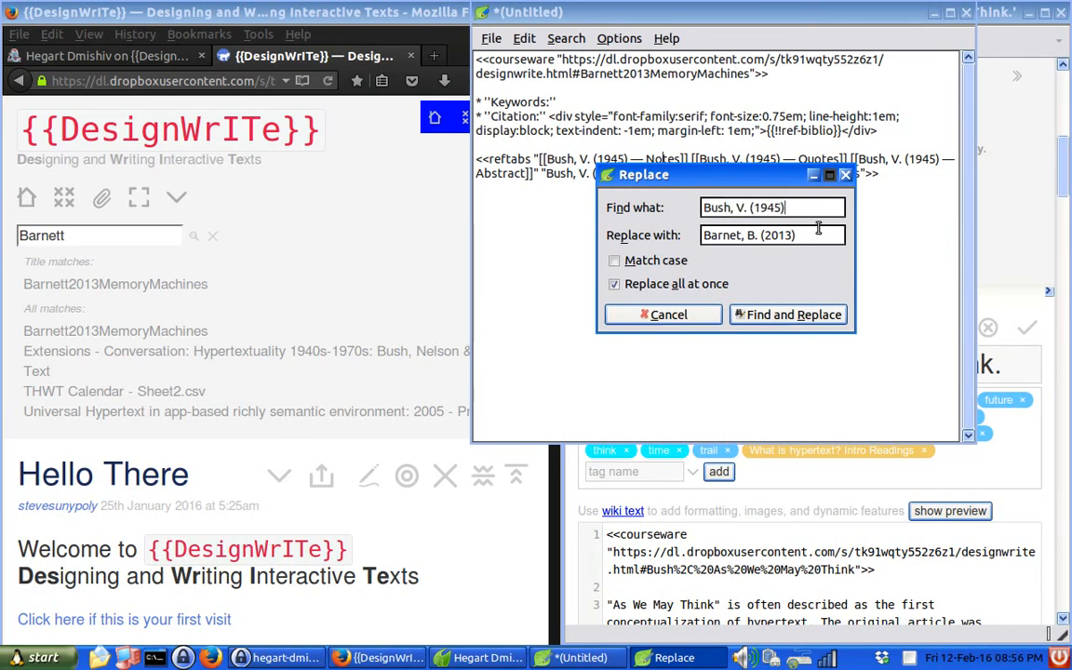
left_click(784, 315)
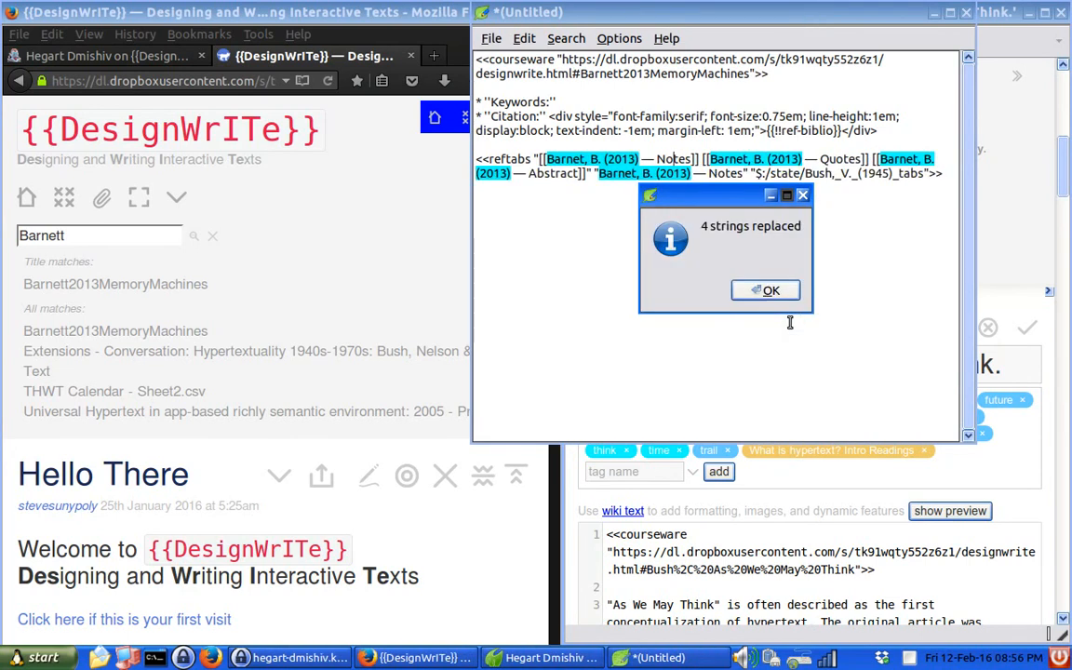
left_click(765, 291)
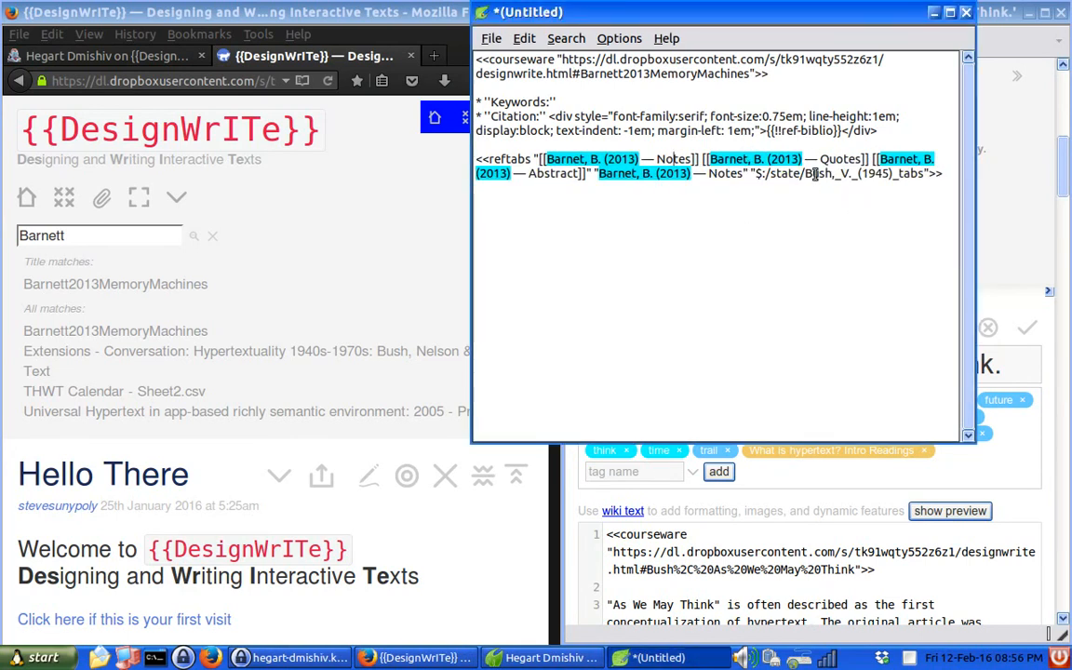
- Change the state name at the end of the reftabs macro to "$:/state/Barnet,_B._(2013)_tabs"
key("shift+Right")
key("shift+Right")
key("shift+Right")
key("shift+Right")
key("shift+Right")
key("shift+Right")
key("shift+Right")
key("shift+Right")
key("shift+Right")
key("shift+Right")
key("shift+Right")
key("shift+Right")
key("shift+Right")
key("shift+Right")
key("shift+Right")
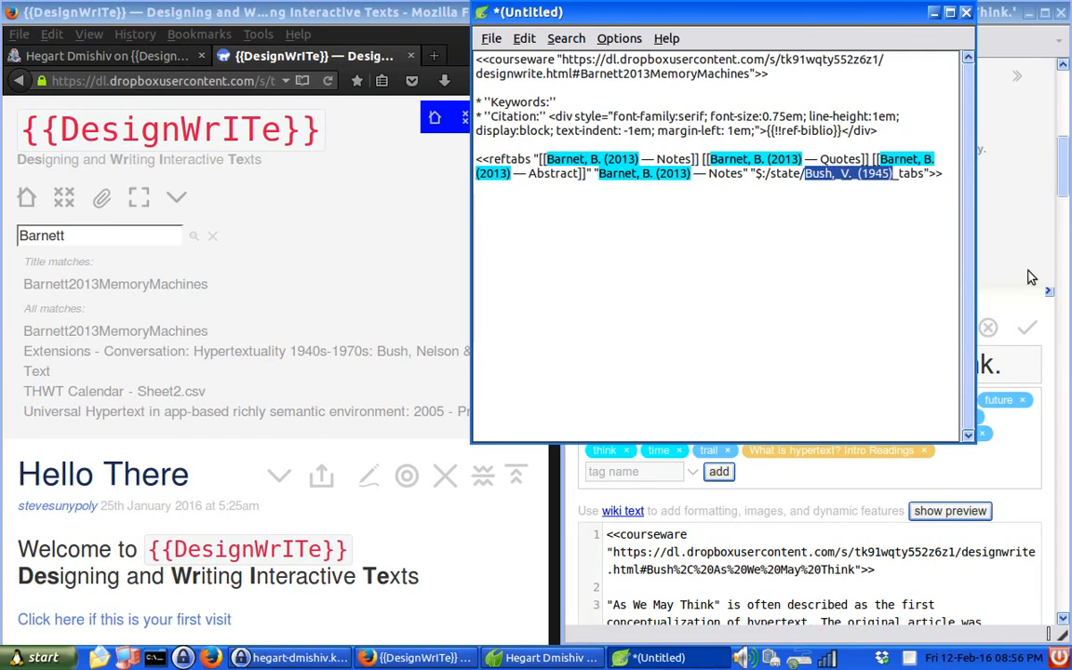
key("BackSpace")
type("Barnet")
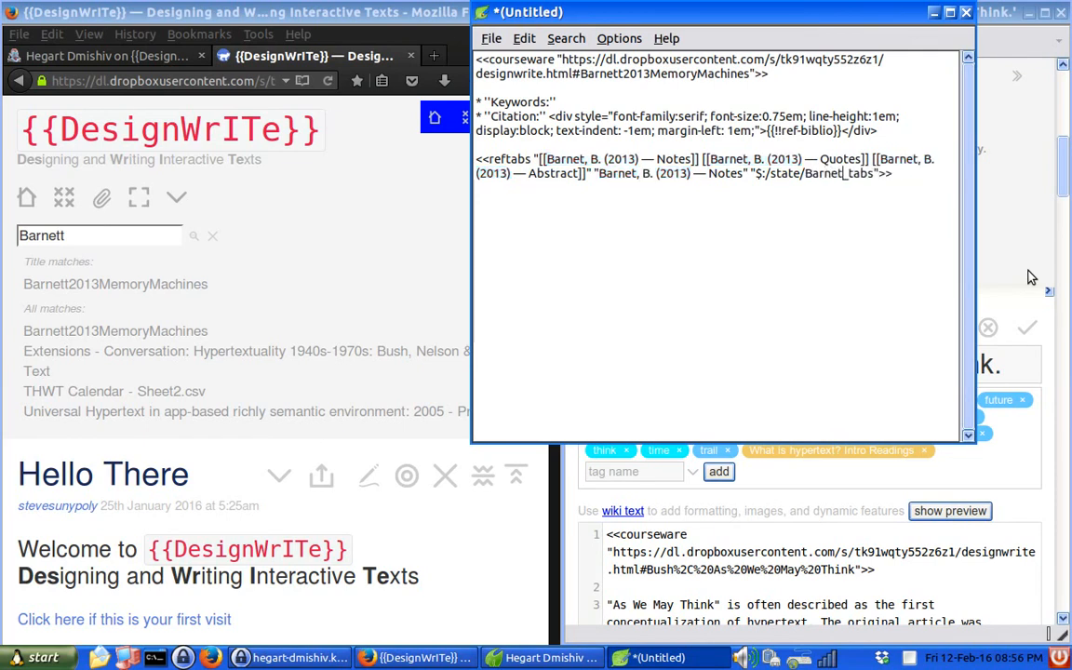
type(", B.")
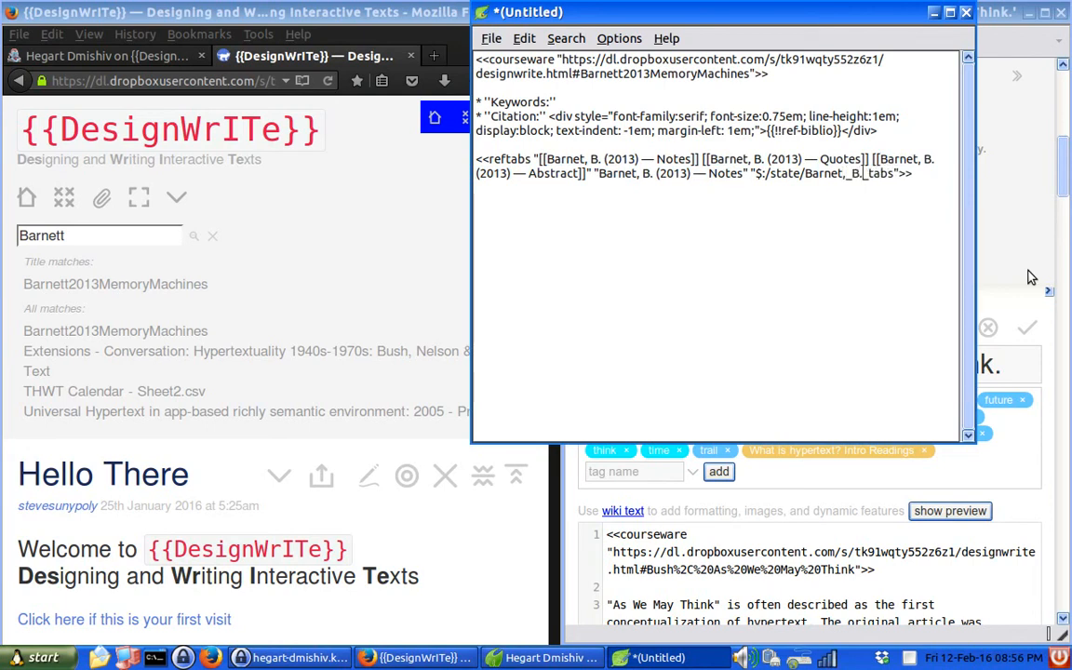
type(" (2013)_")
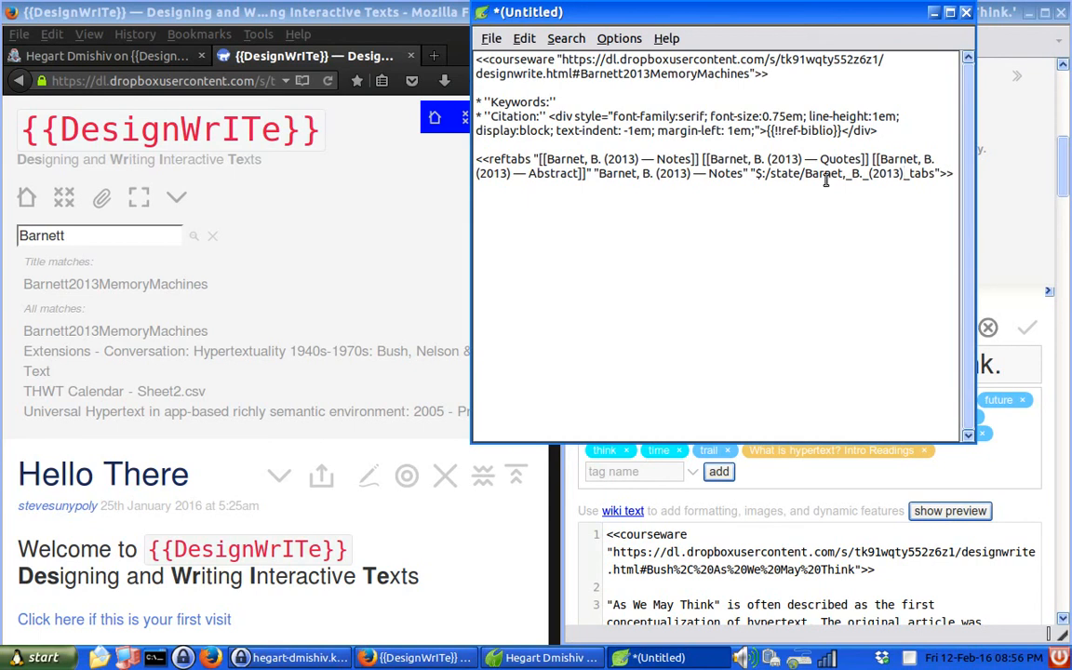
- Copy the whole edited template into the Barnet draft's empty body, save the tiddler and check its Quotes and Abstract tabs
key("ctrl+a")
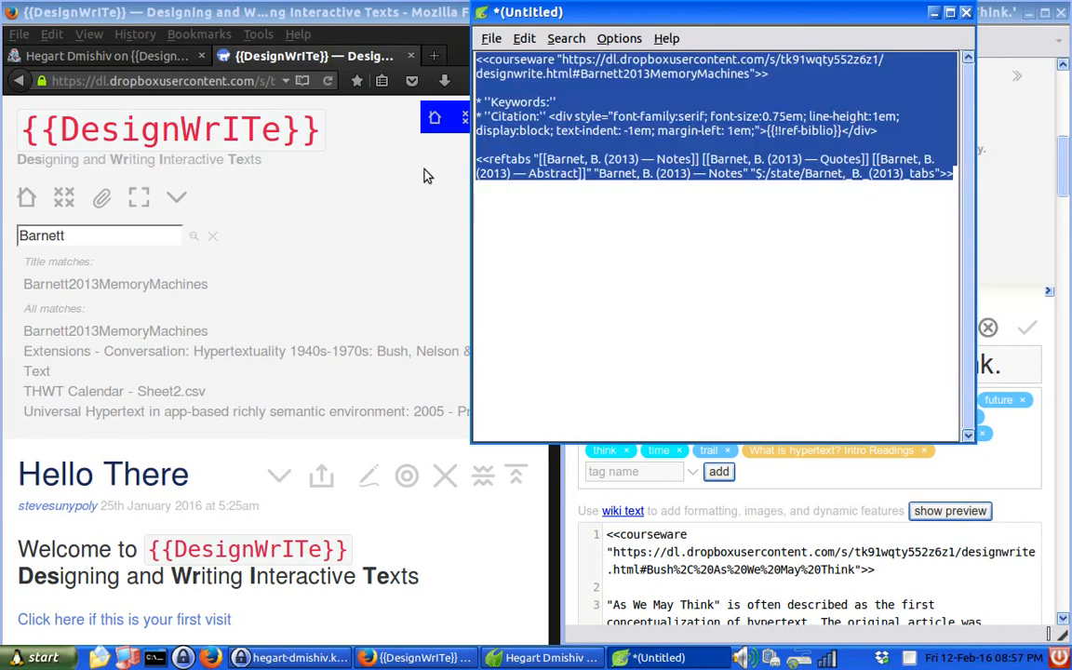
left_click(391, 193)
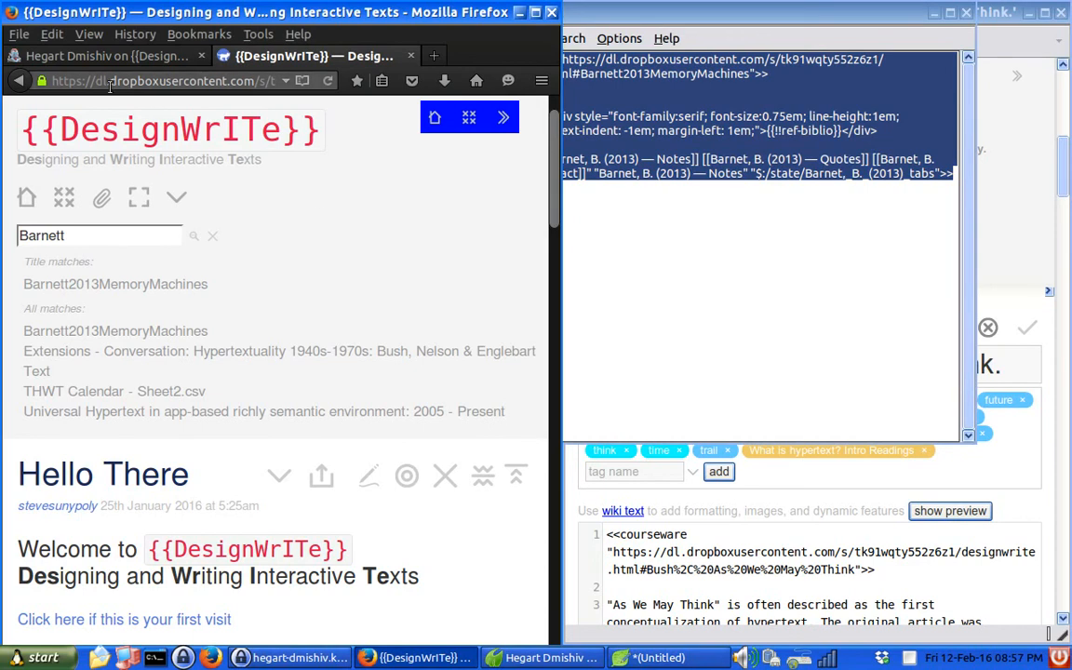
left_click(93, 54)
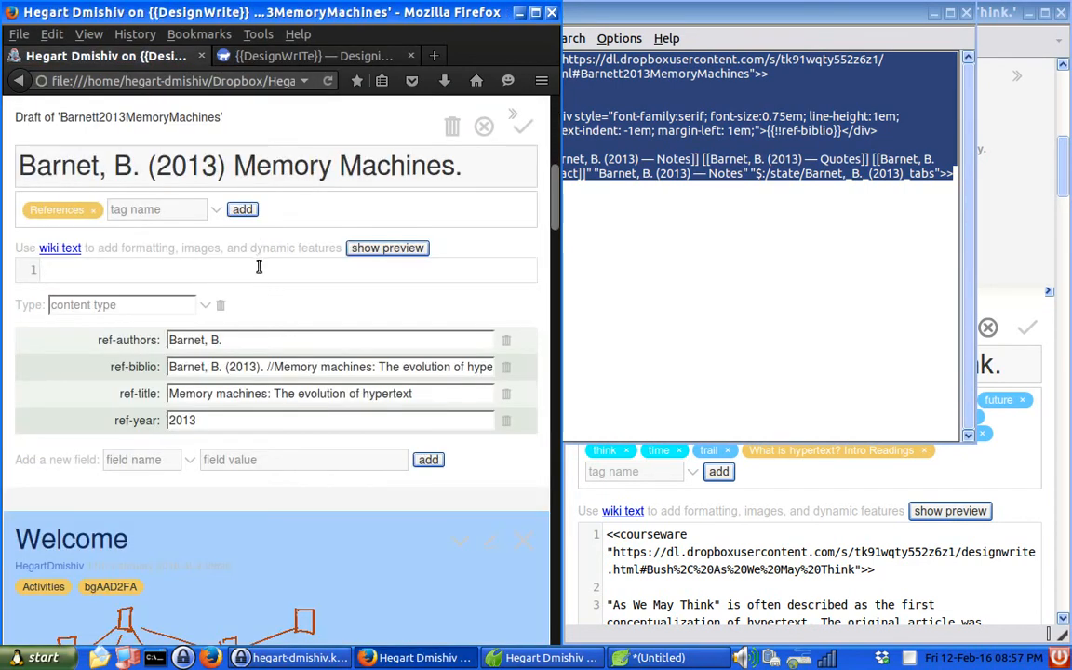
key("ctrl+v")
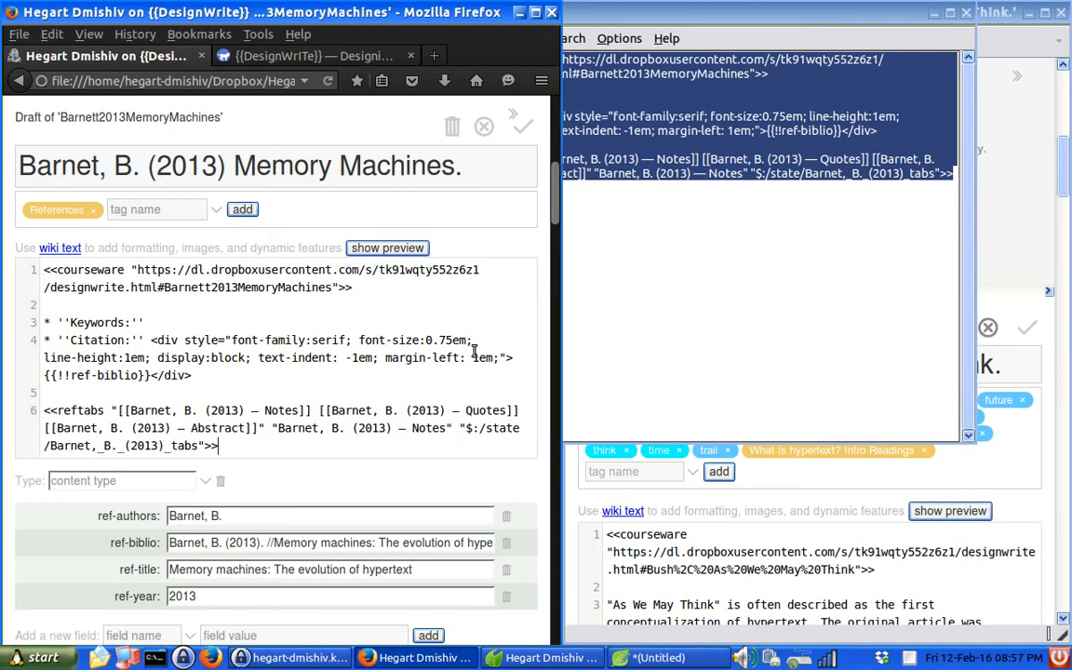
left_click(522, 130)
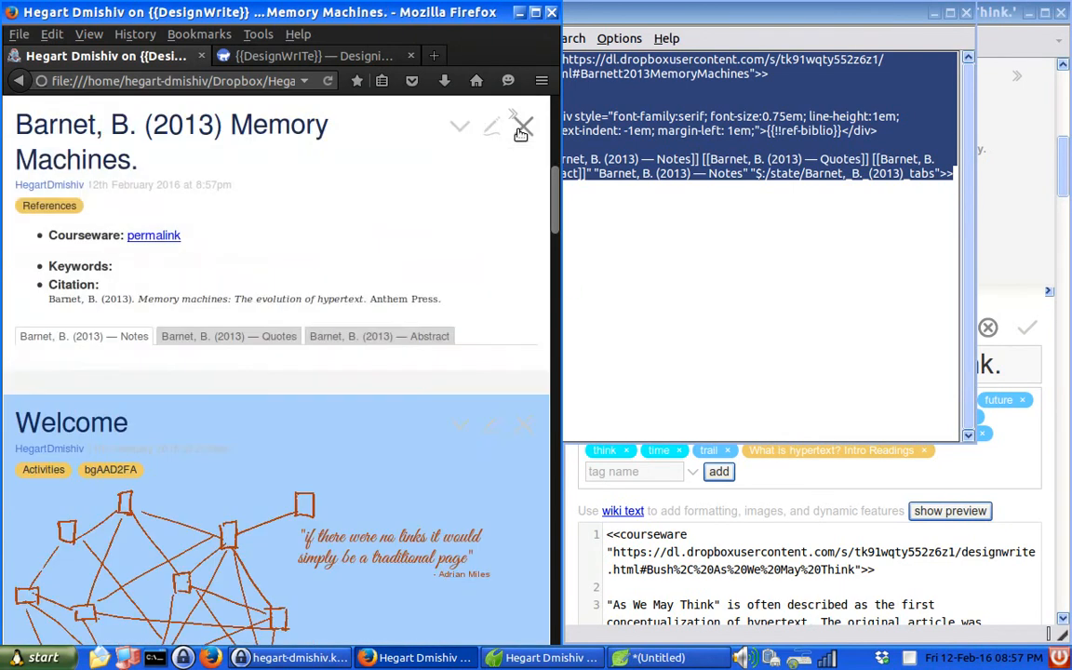
left_click(213, 337)
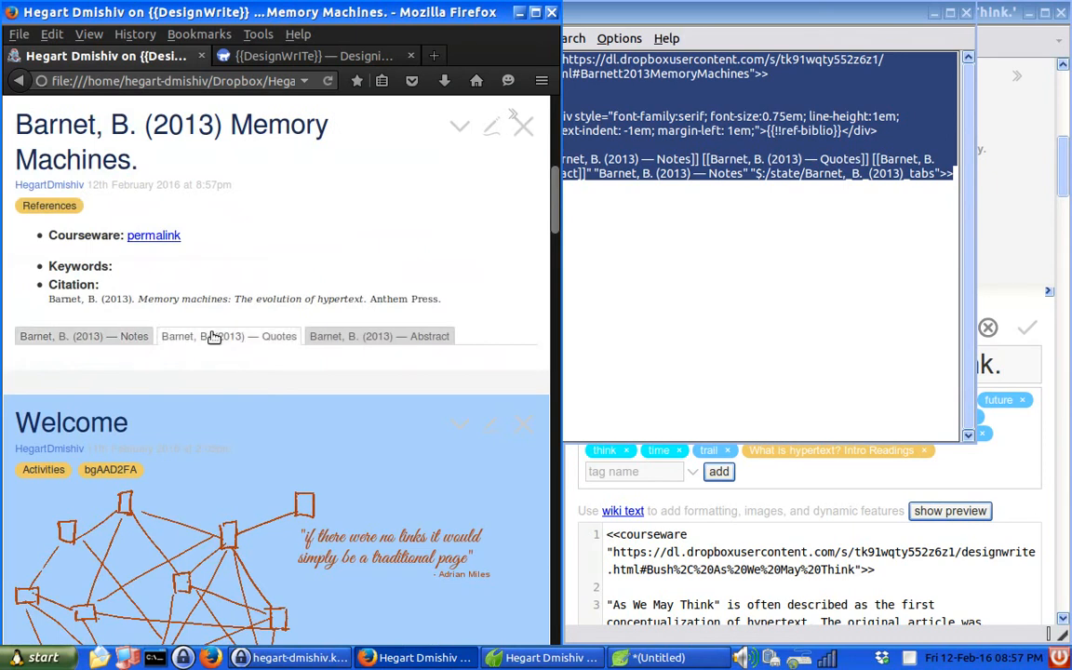
left_click(380, 338)
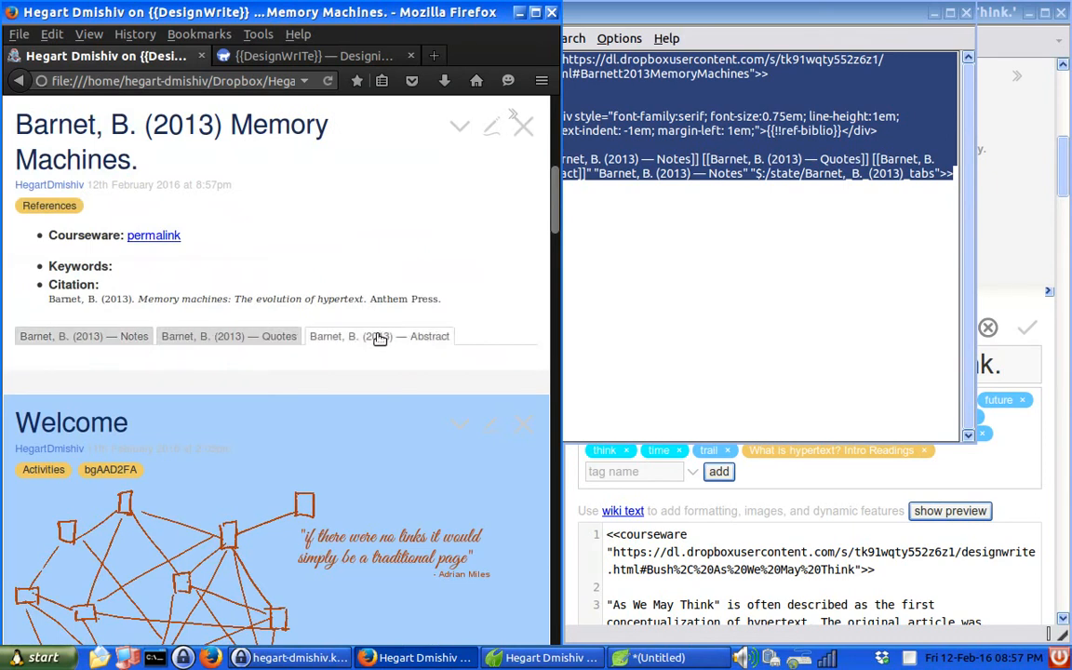
- Switch the Barnet tiddler's tabs back to Notes and copy "Barnet, B. (2013)" from its title
left_click(219, 336)
left_click(62, 336)
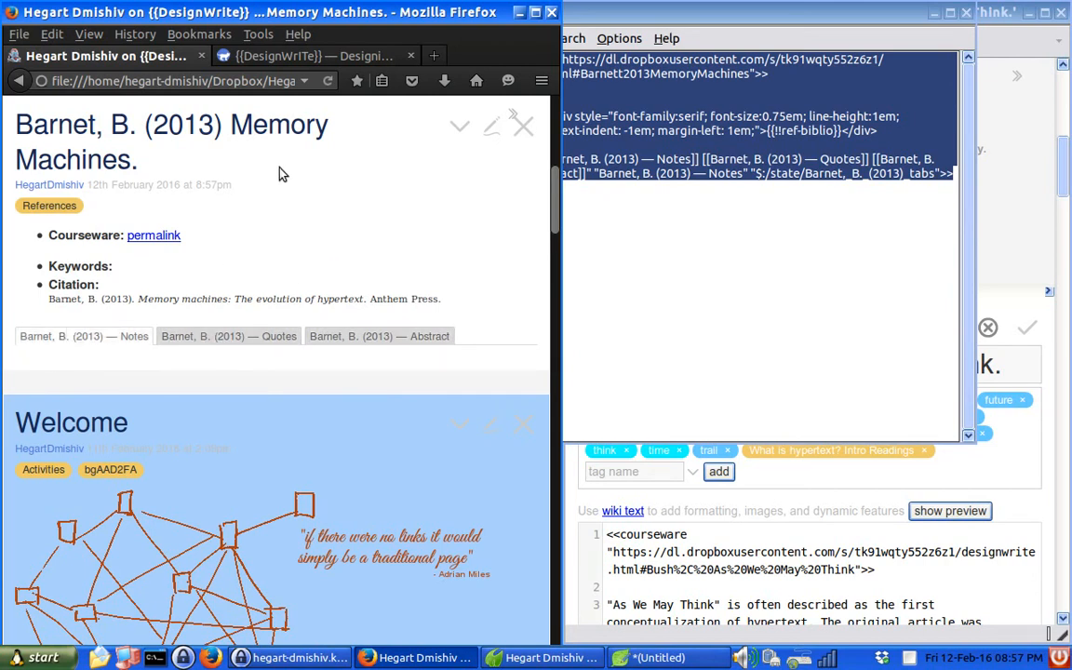
left_click_drag(223, 126, 13, 133)
key("ctrl+c")
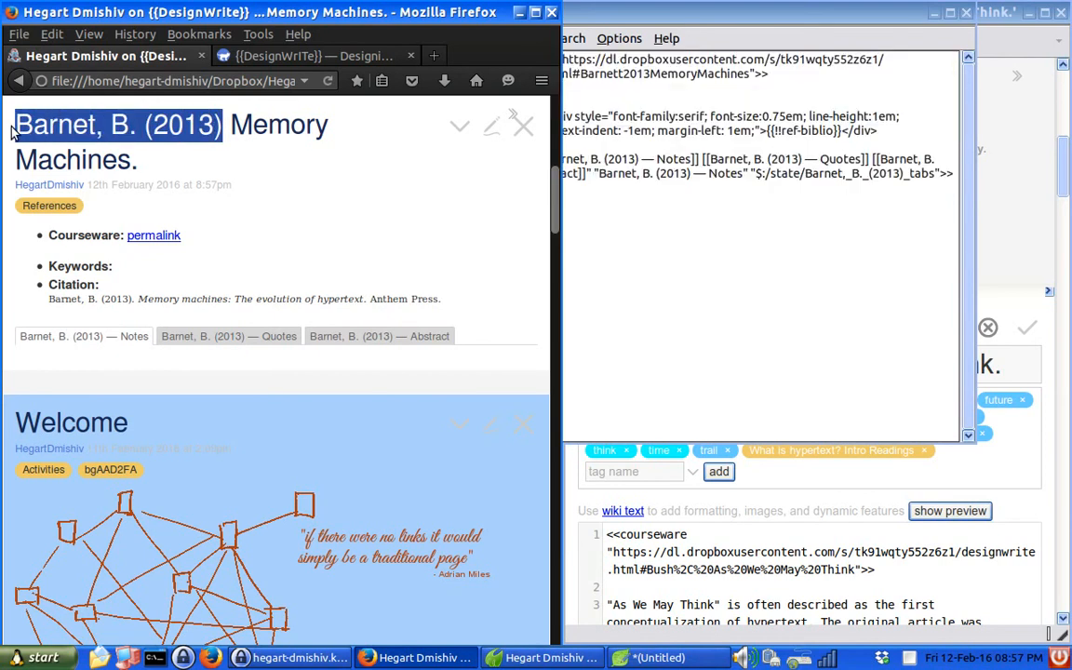
- Minimize the text editor, discard the draft of "Bush, V. (1945) As We May Think." and close that tiddler
left_click(935, 14)
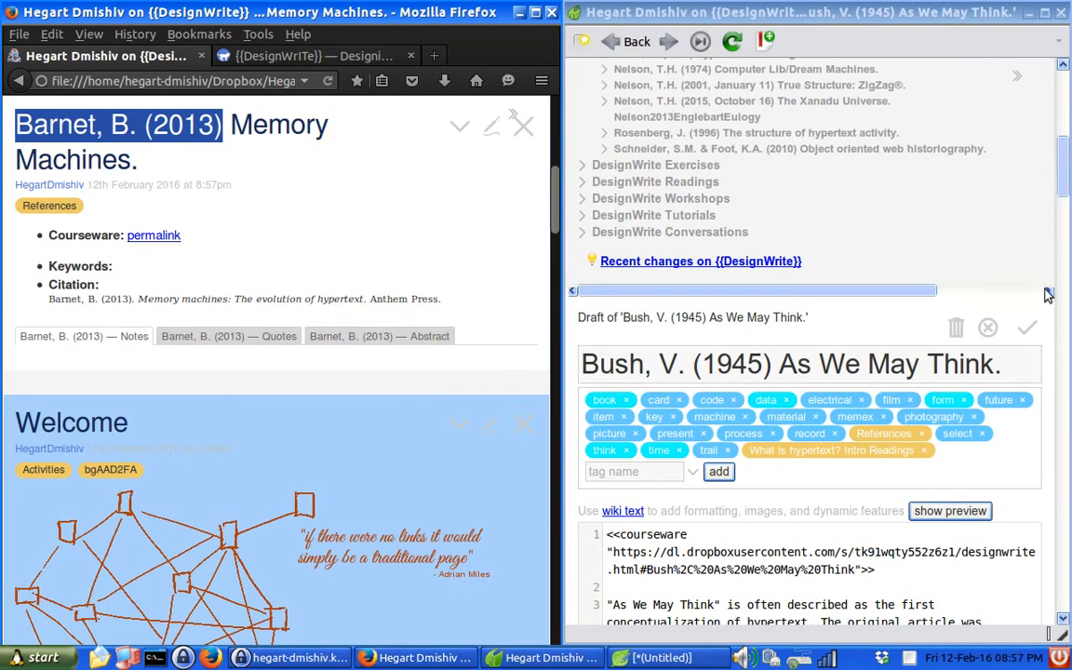
left_click(988, 327)
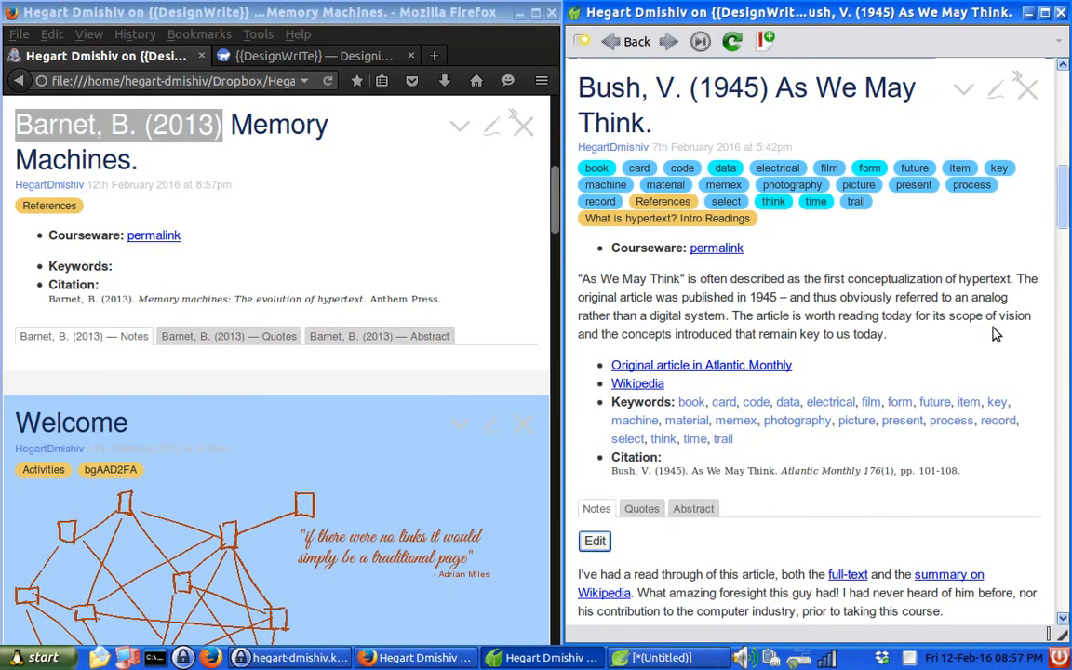
left_click(1028, 91)
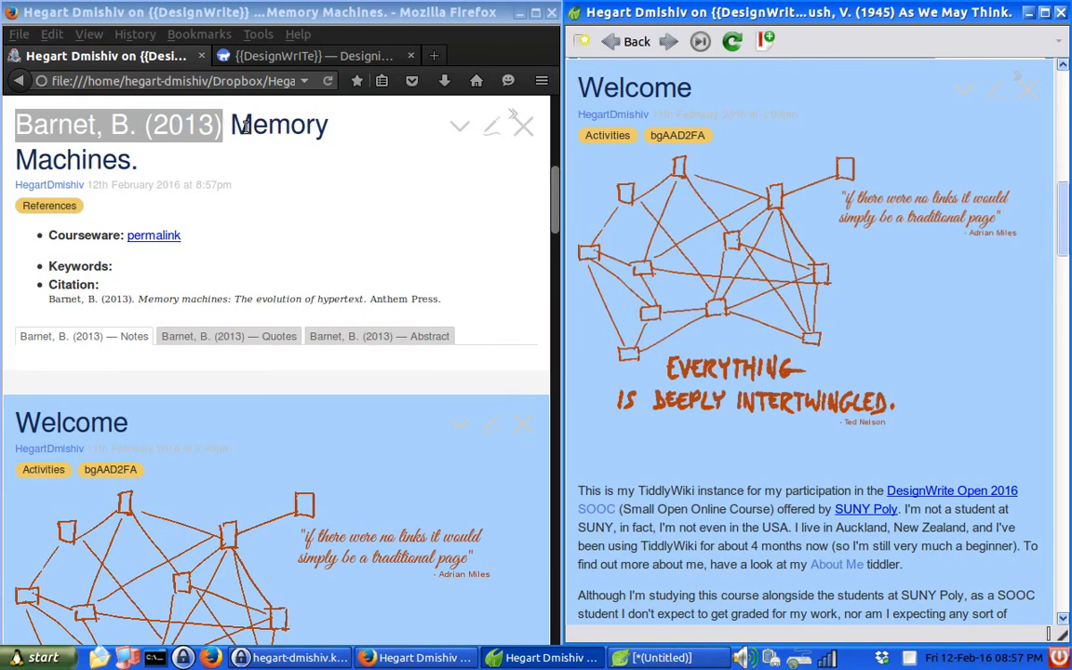
- Create a new tiddler tagged with the Barnet Memory Machines tiddler and title it "Barnet, B. (2013) — Notes"
left_click(465, 127)
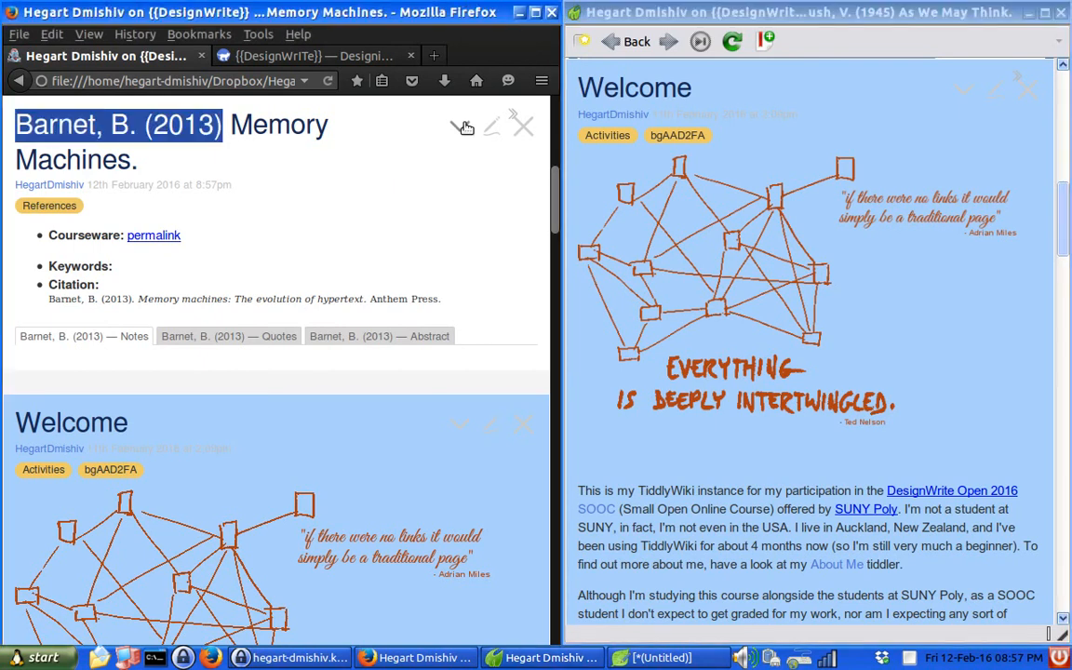
left_click(463, 127)
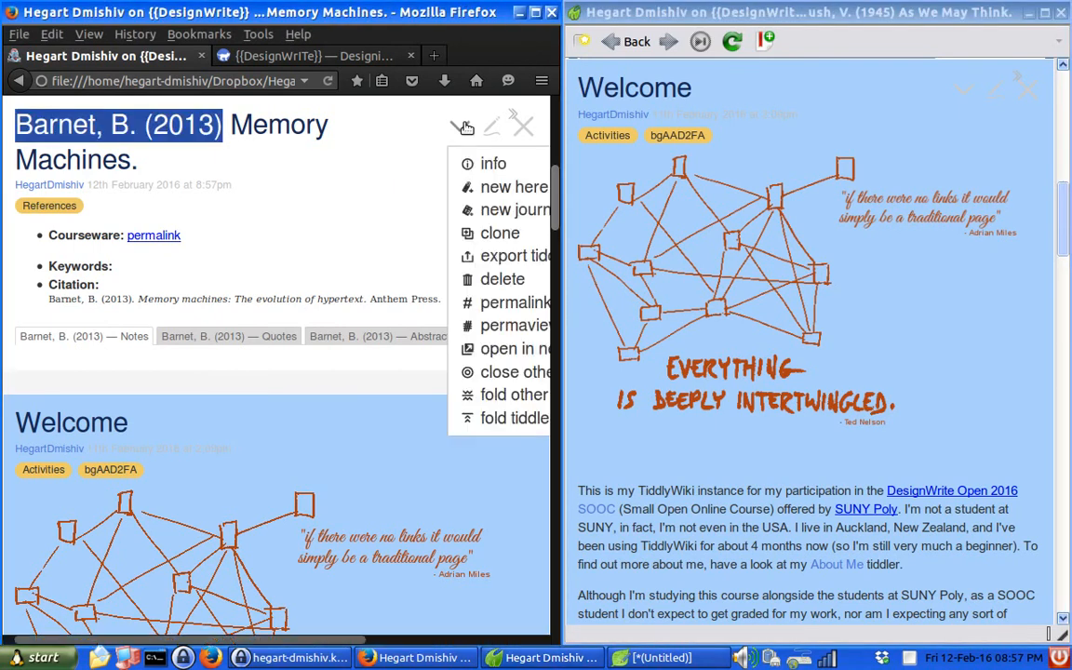
left_click(493, 191)
left_click(194, 437)
key("ctrl+a")
key("ctrl+v")
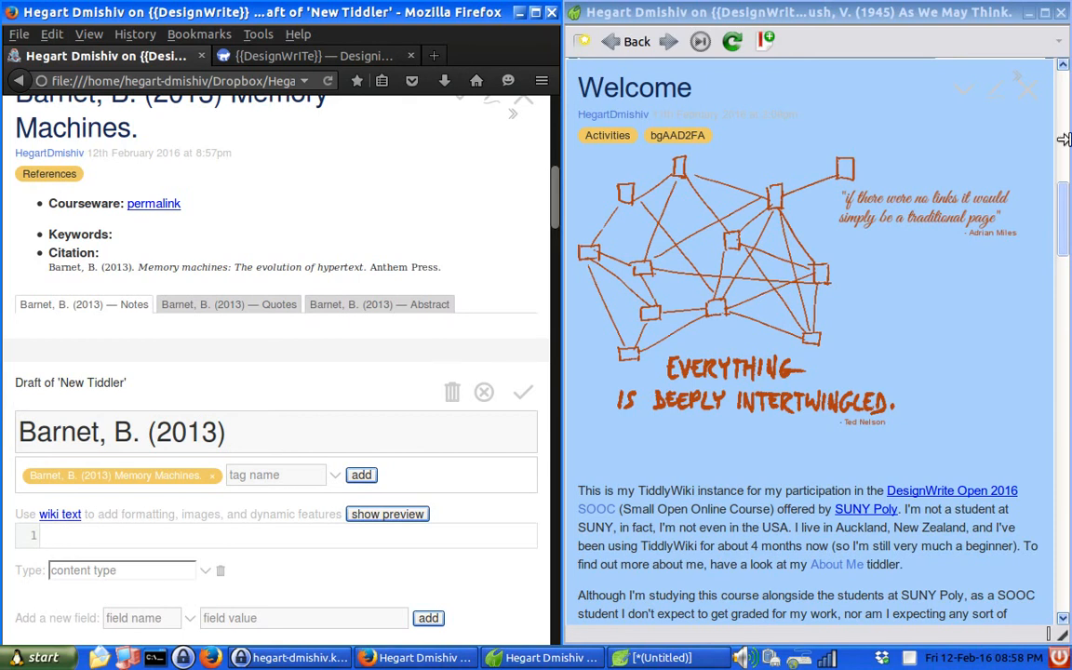
left_click_drag(1065, 221, 1063, 132)
left_click_drag(771, 285, 700, 294)
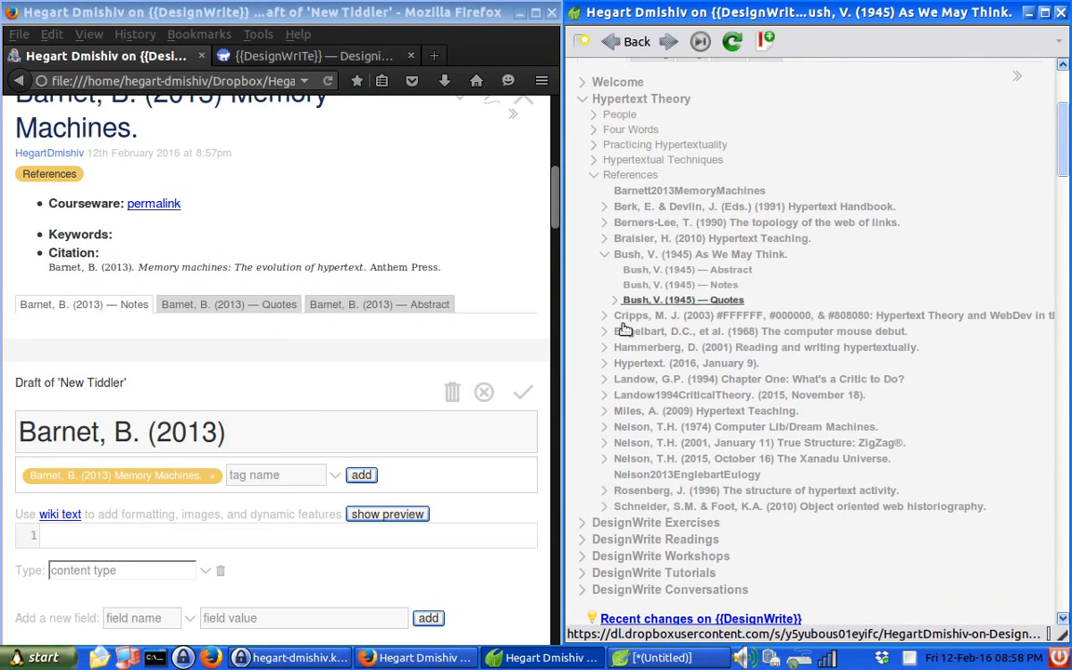
left_click(318, 431)
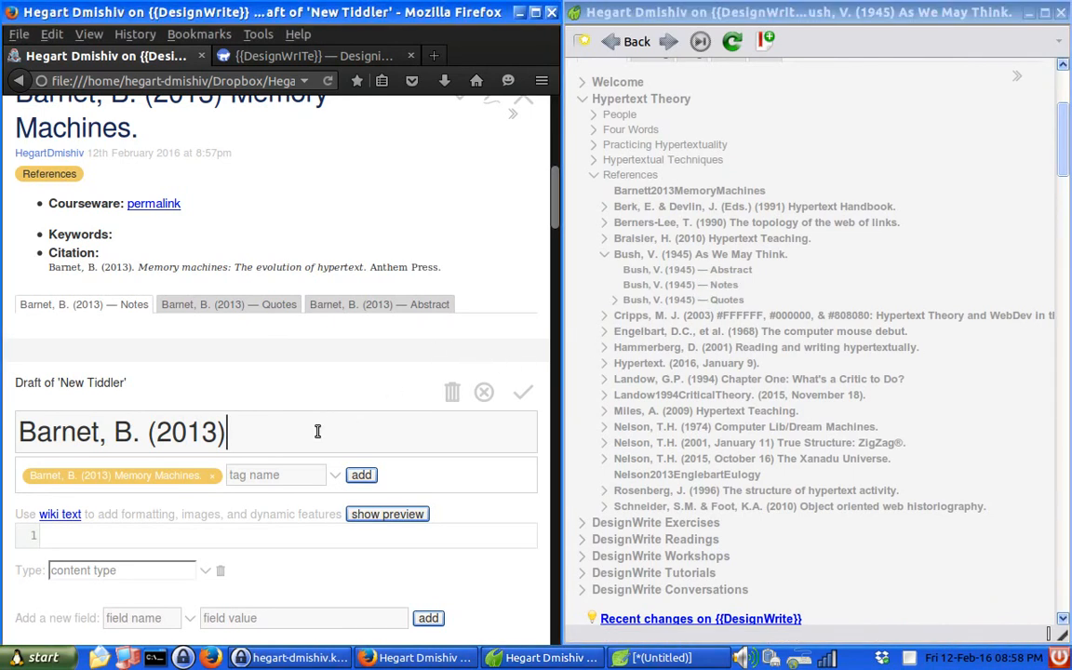
type("— Notes")
- Add the existing tag "References — Notes" to the new Barnet notes draft
left_click_drag(559, 186, 559, 221)
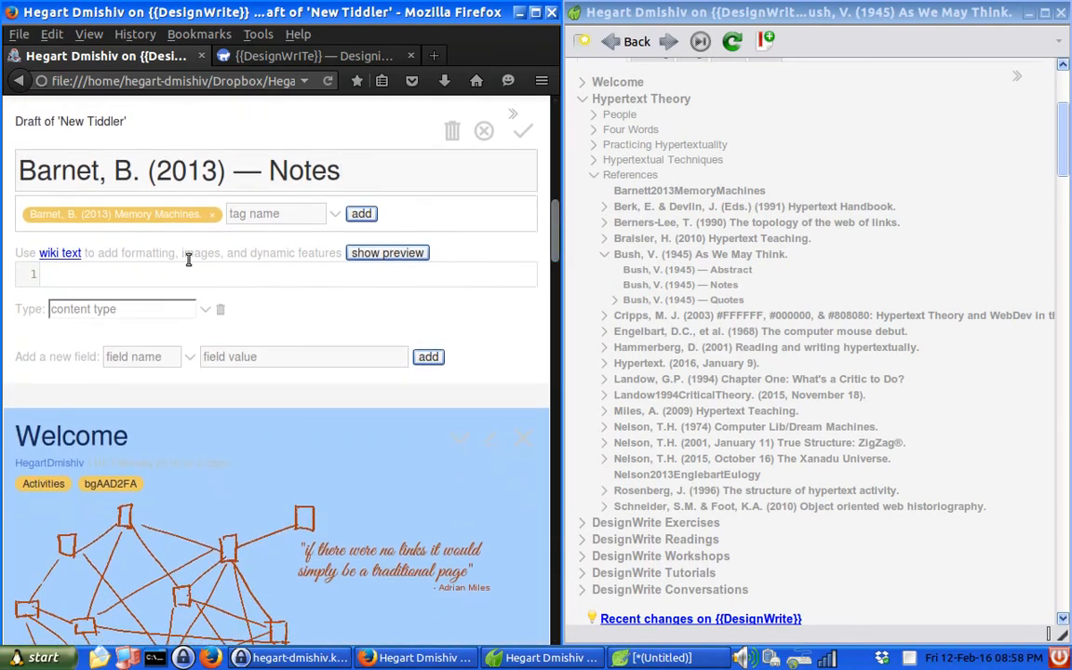
left_click(252, 214)
type("Refer")
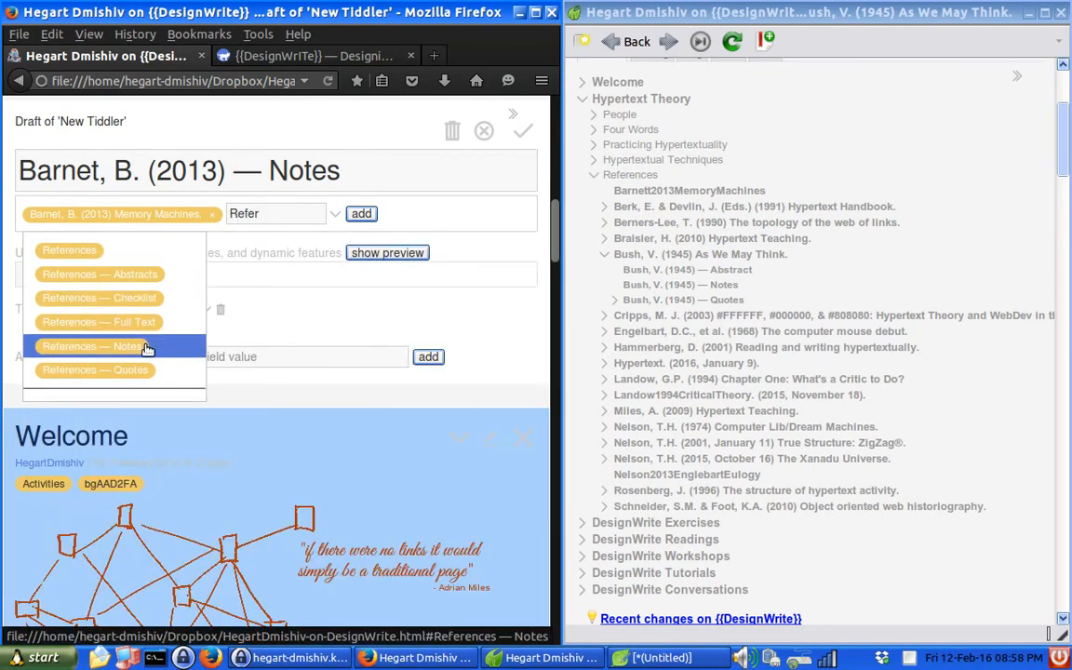
left_click(147, 345)
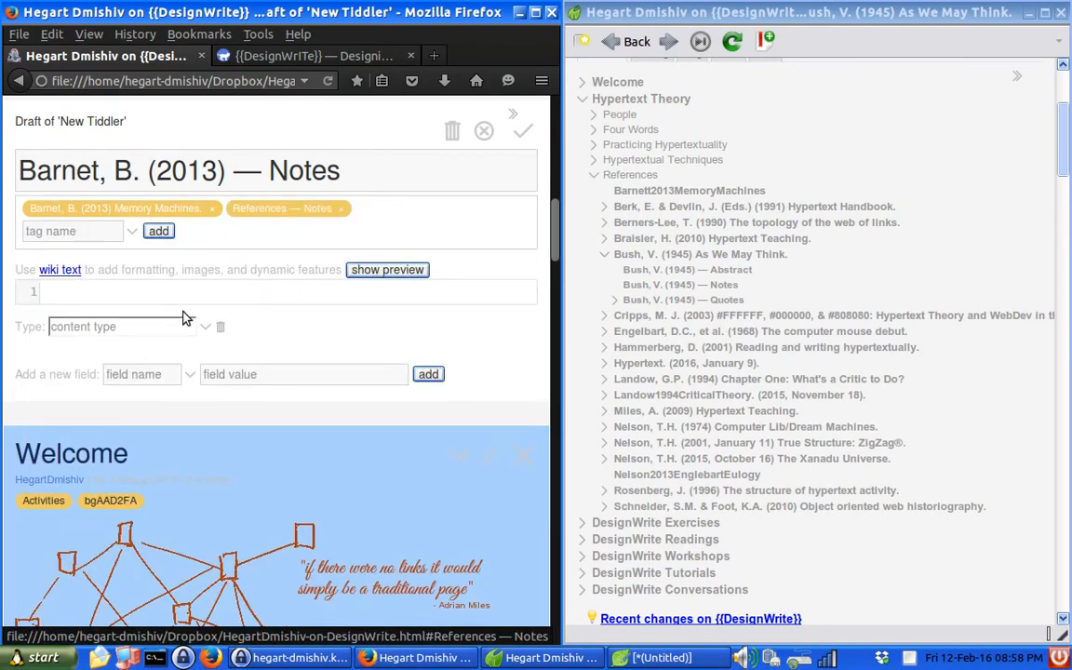
- Add a "tabcaption" field with the value "Notes" to the Barnet notes draft
left_click(136, 375)
type("tabc")
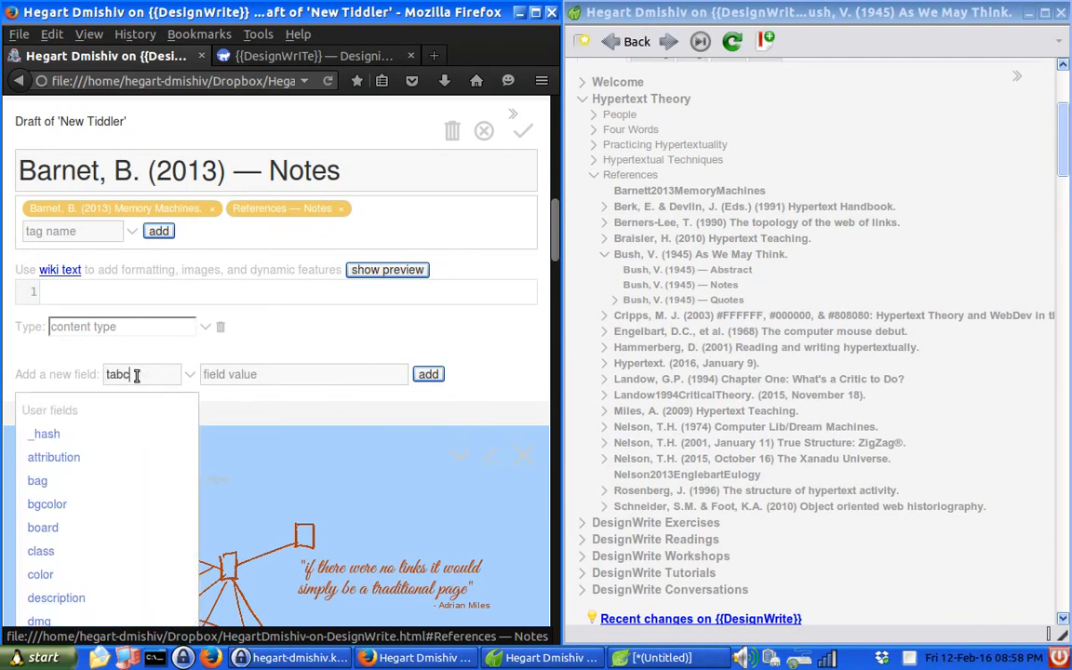
type("aption")
left_click(276, 372)
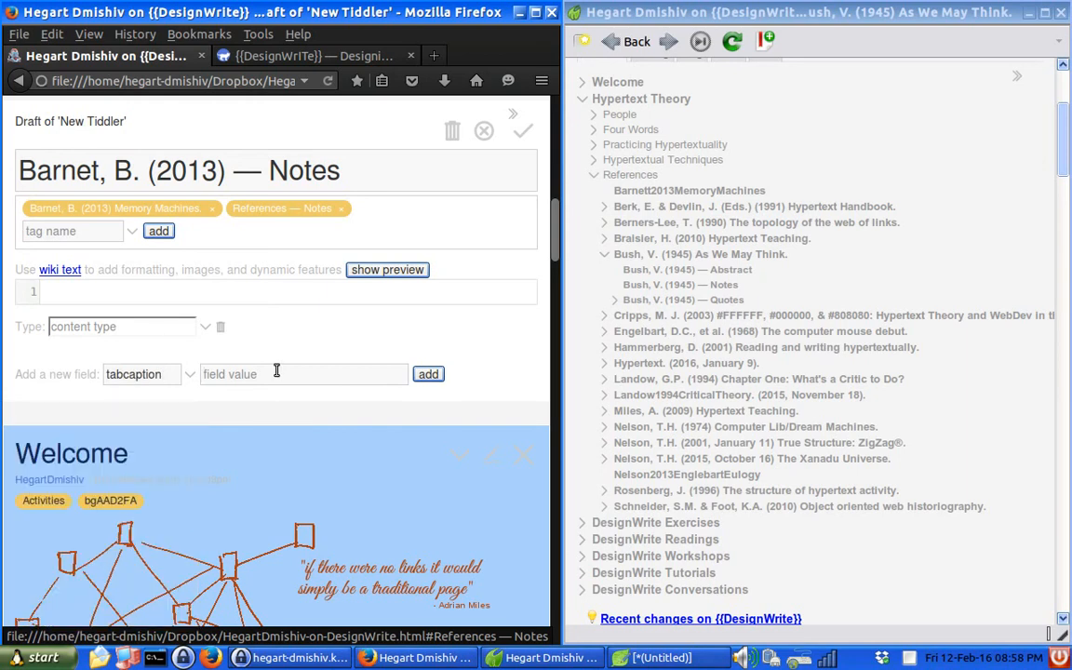
type("Notes")
left_click(427, 373)
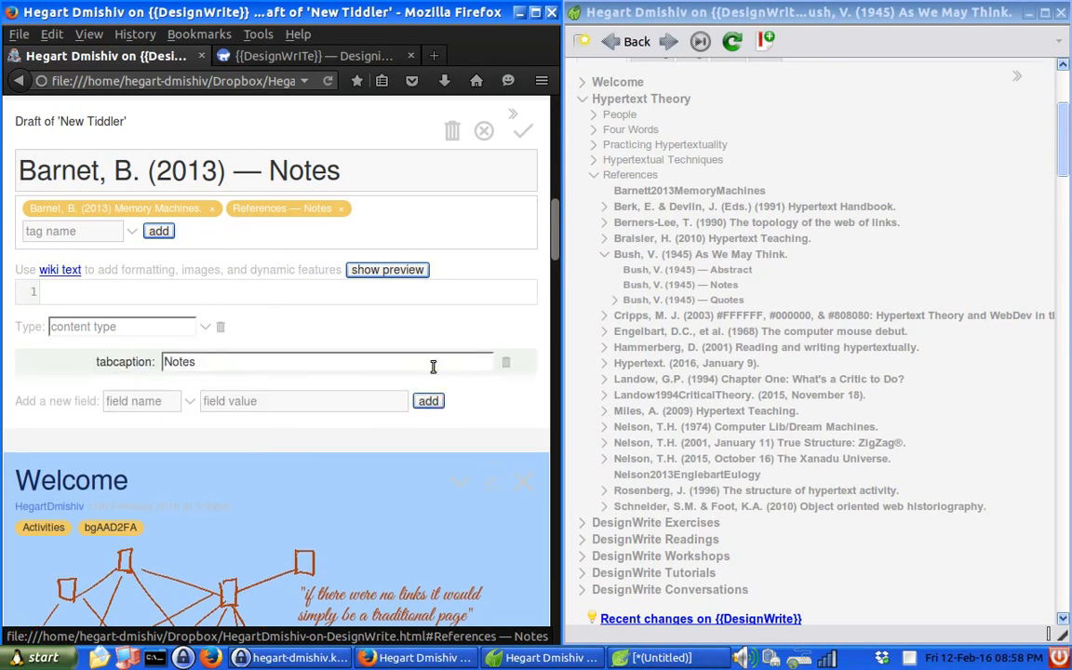
- Add a "ref-parent" field to the notes draft, using the copied parent title "Barnet, B. (2013) Memory Machines." as its value
left_click(152, 401)
type("ref-parent")
left_click(261, 399)
left_click_drag(556, 218, 558, 172)
left_click_drag(159, 225, 13, 214)
key("ctrl+c")
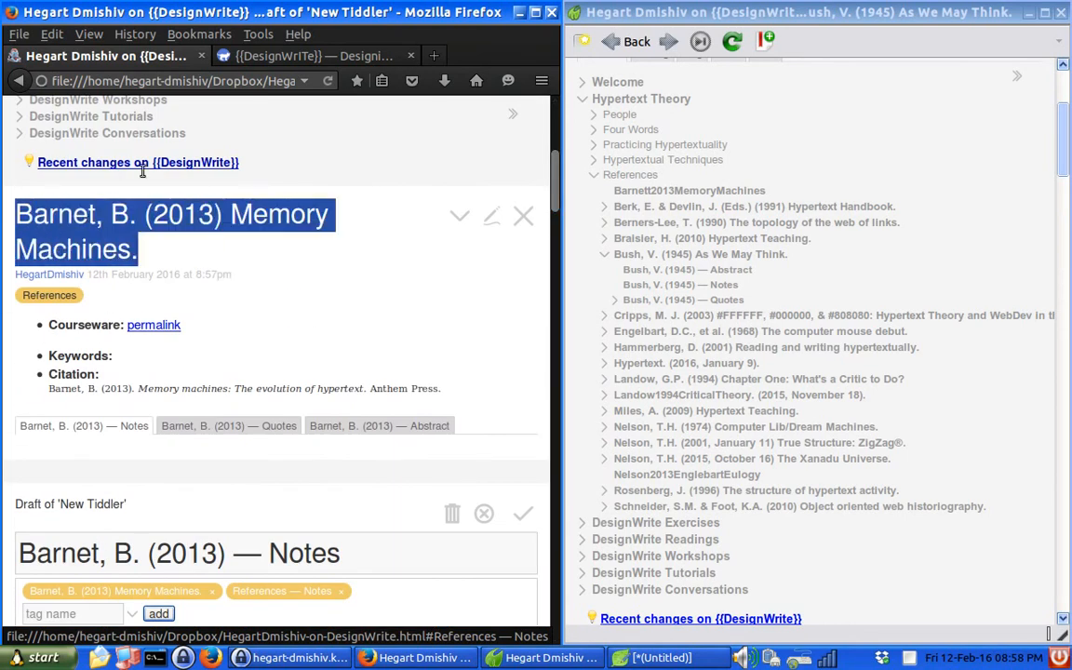
left_click_drag(554, 177, 554, 224)
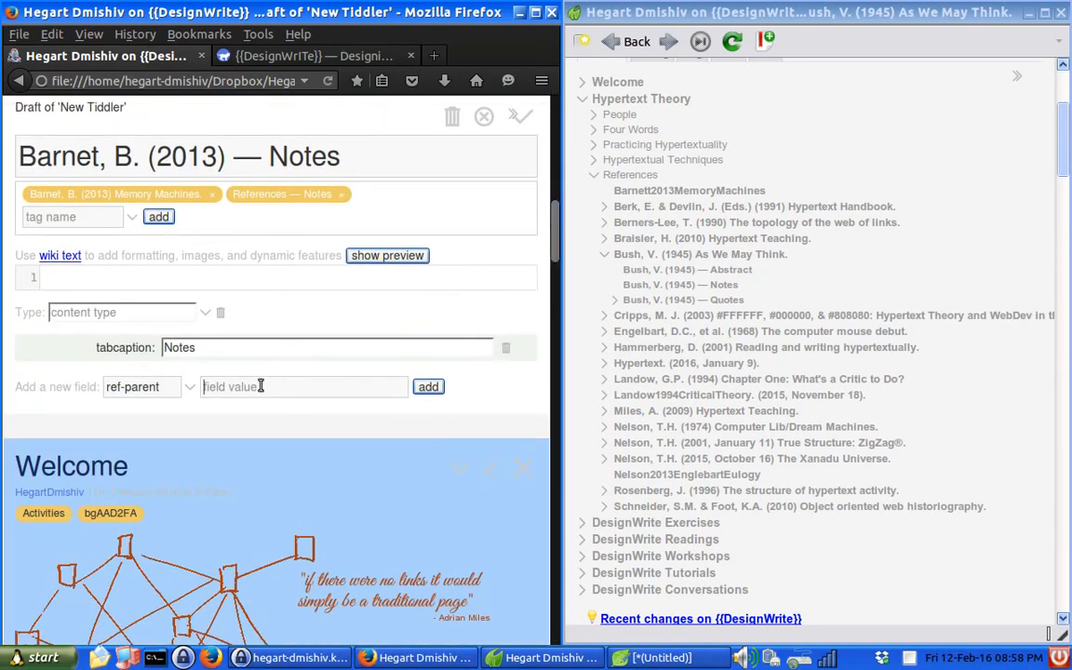
key("ctrl+v")
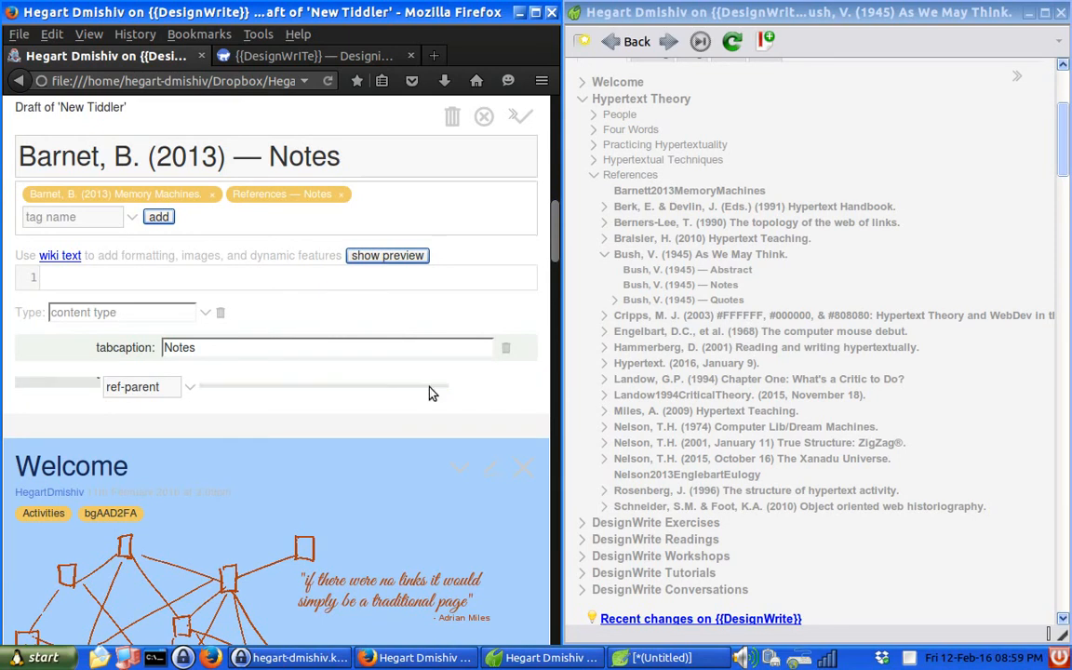
left_click(428, 388)
- Open "Bush, V. (1945) — Notes" for editing and copy its first line, the Edit button code, into the Barnet notes draft's body
left_click(258, 280)
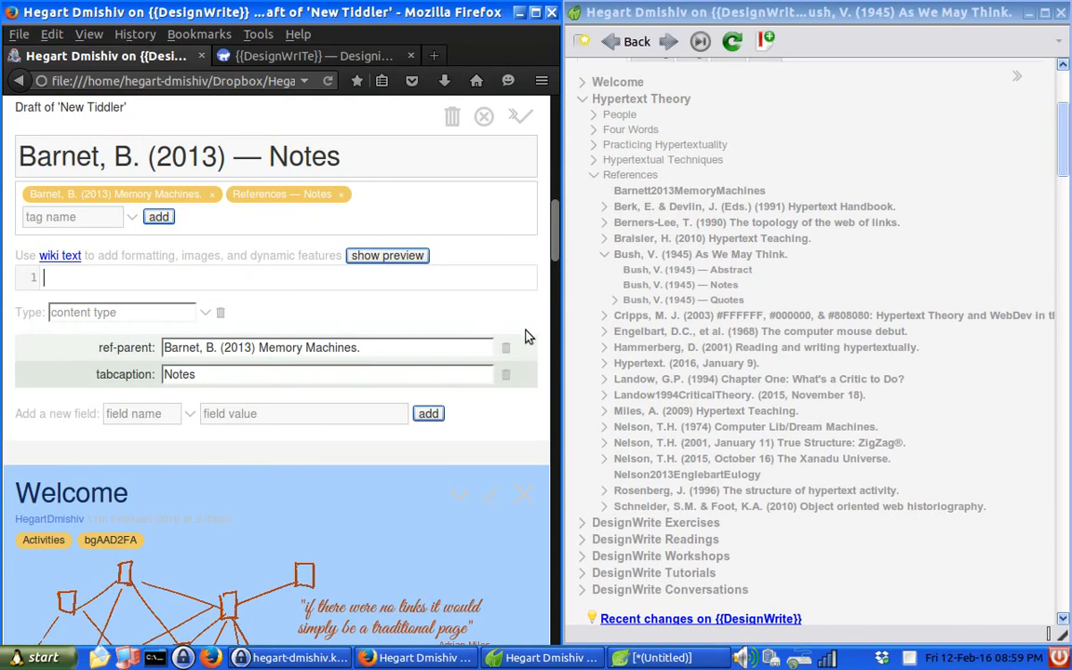
left_click(731, 286)
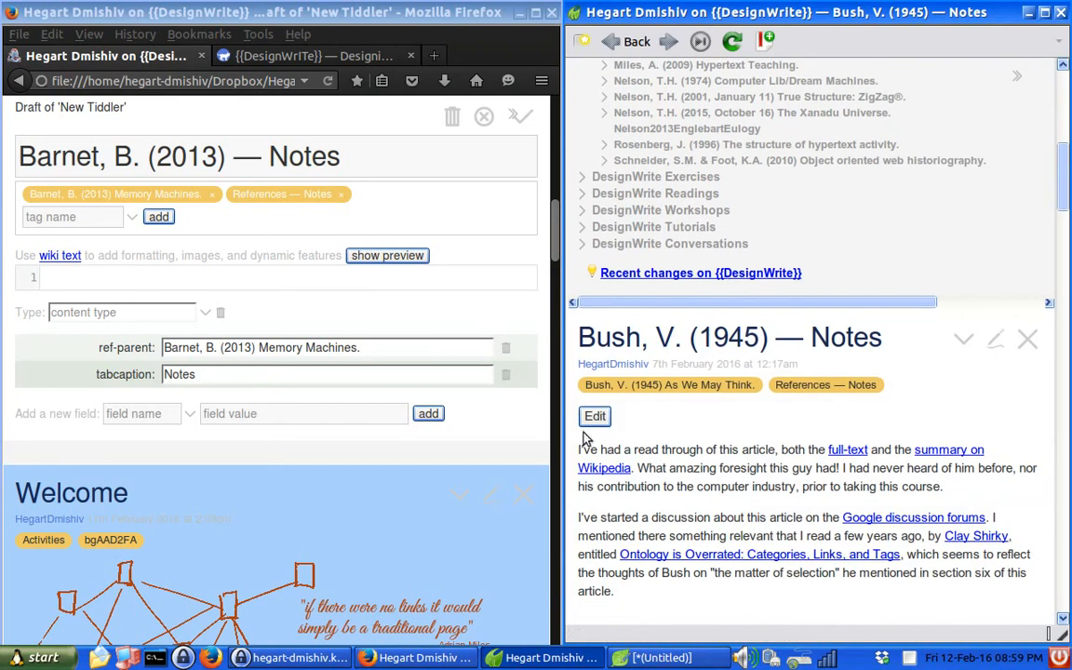
left_click(991, 340)
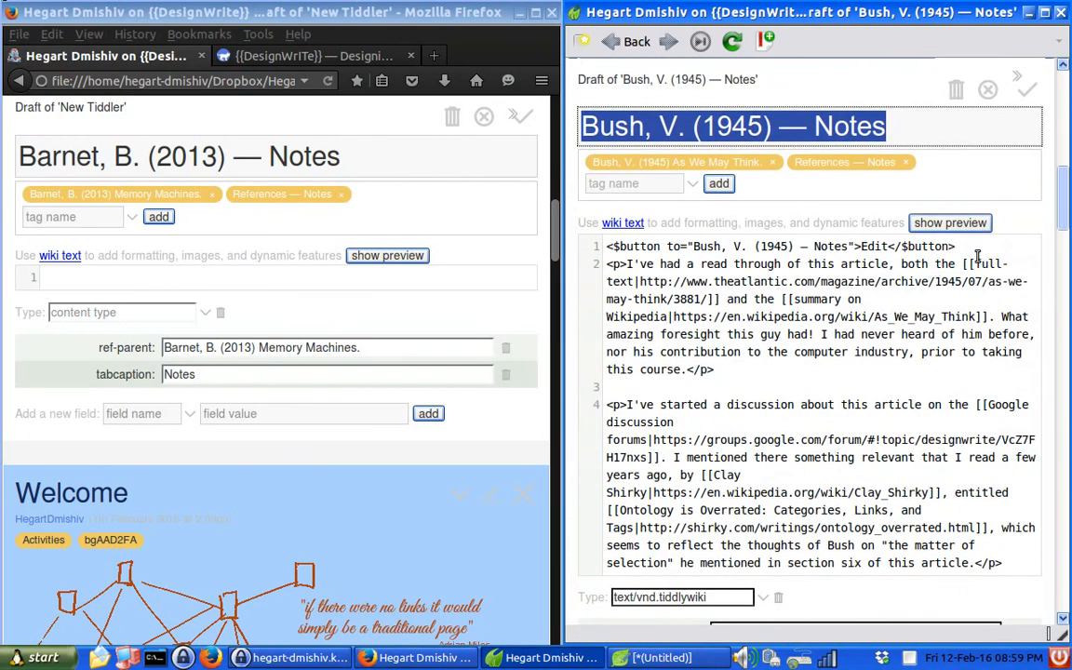
left_click(978, 246)
left_click_drag(978, 247, 568, 243)
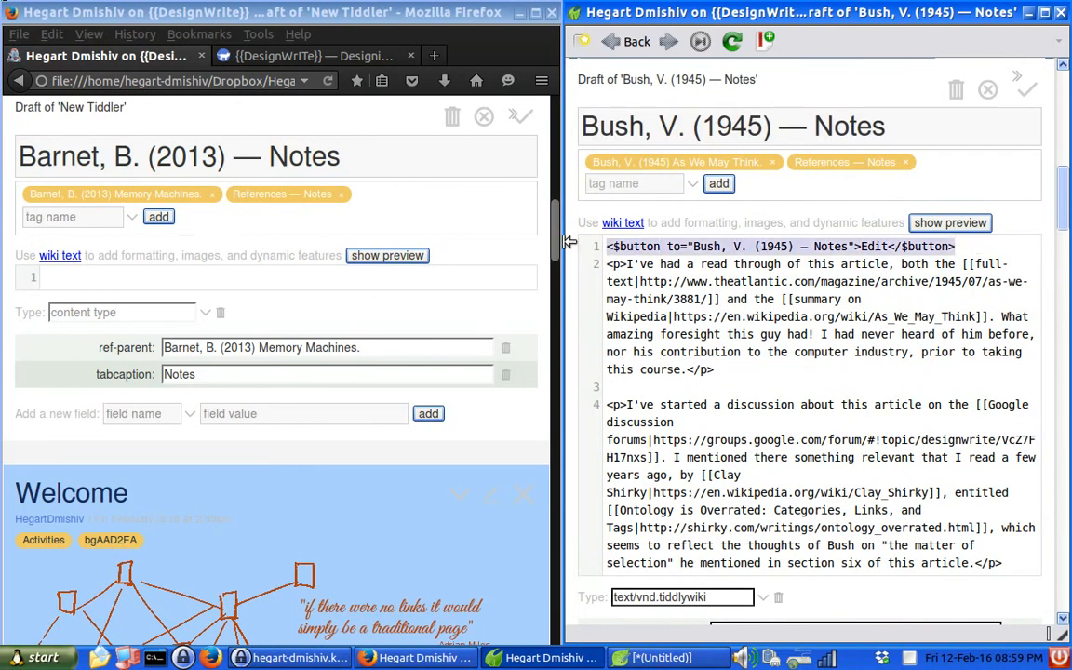
key("ctrl+c")
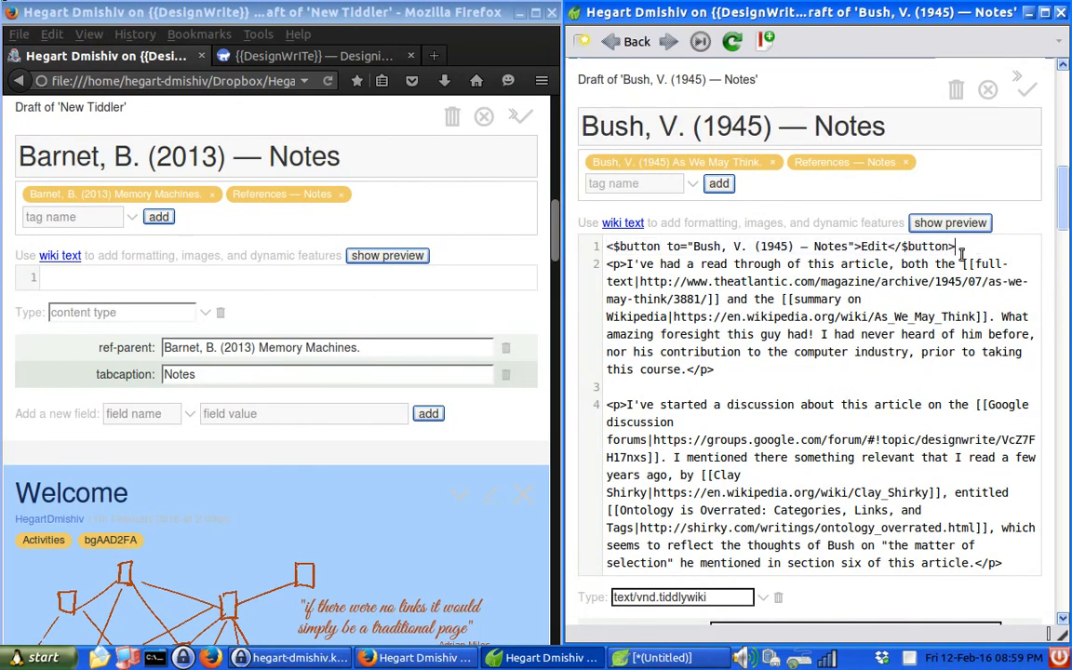
left_click_drag(969, 246, 603, 244)
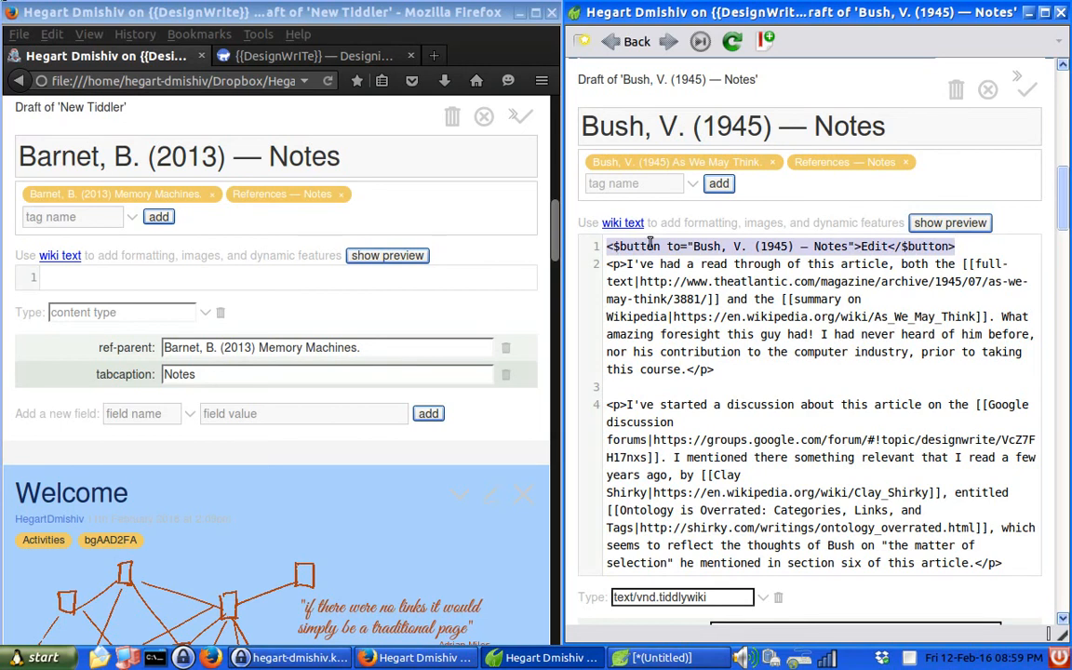
right_click(653, 248)
left_click(689, 331)
left_click(255, 277)
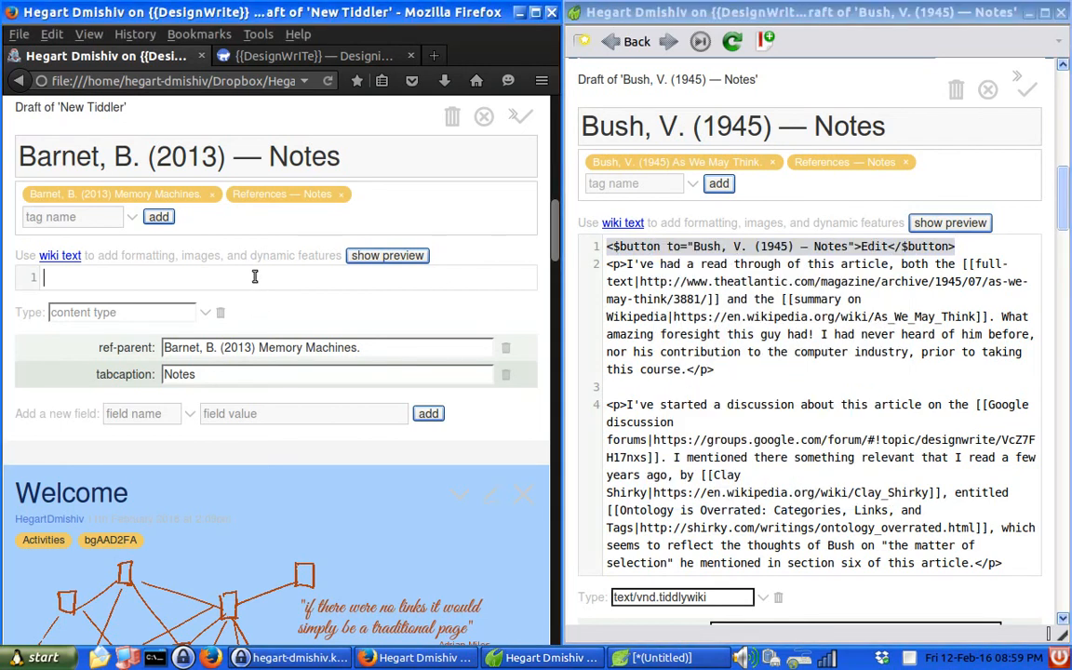
key("ctrl+v")
- Replace the Edit button's target in the draft body with the copied title "Barnet, B. (2013) — Notes"
left_click(299, 277)
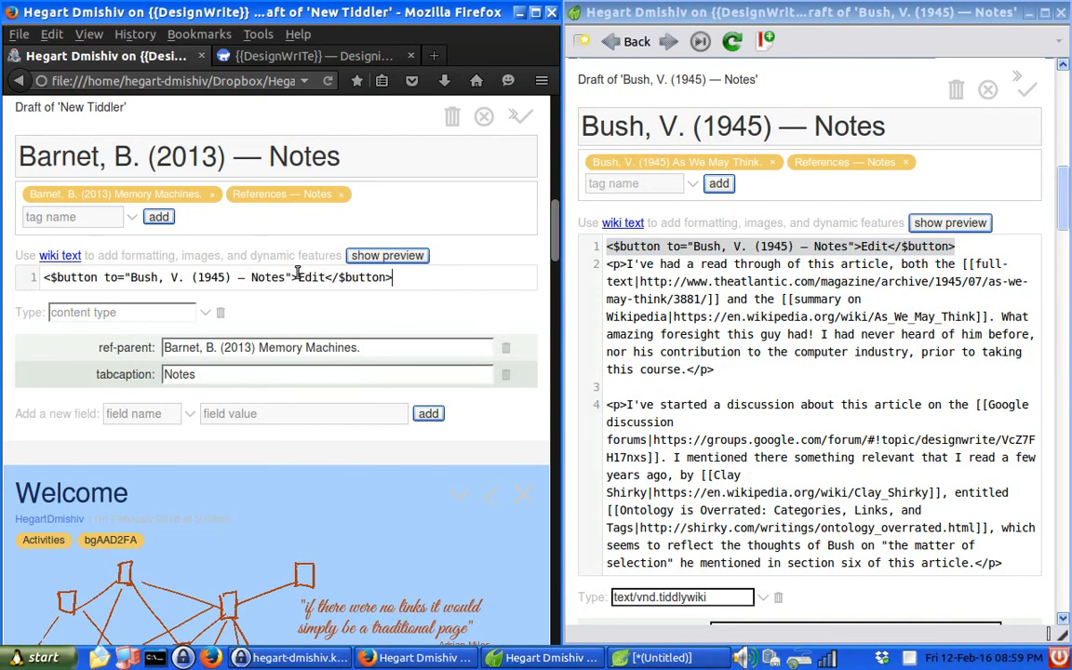
left_click(357, 152)
left_click_drag(357, 152, 2, 109)
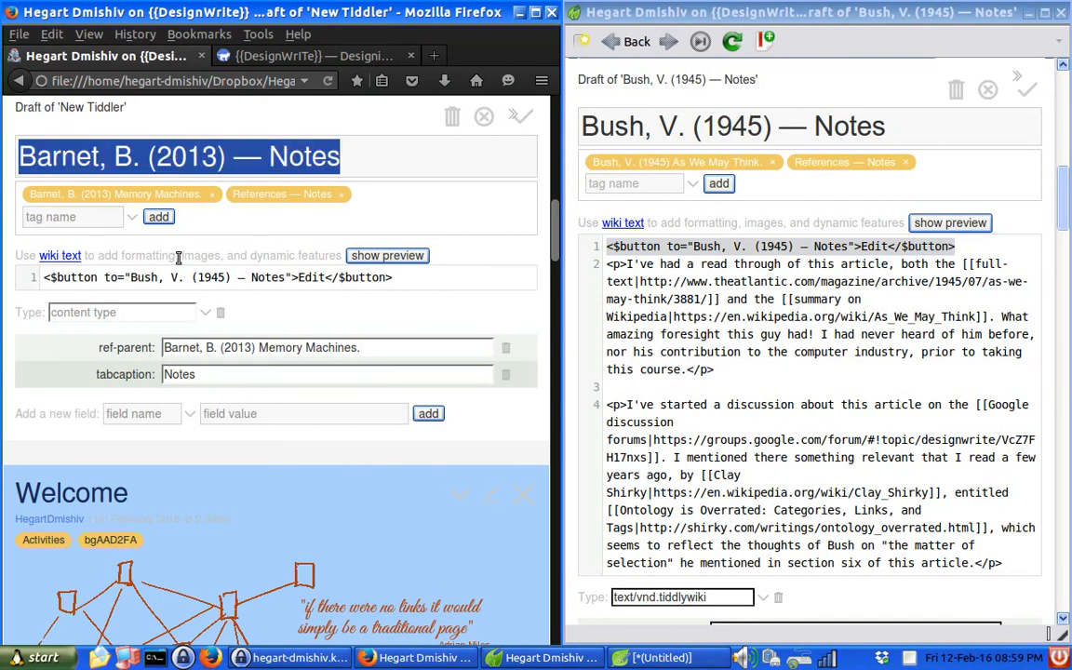
left_click(286, 276)
left_click_drag(285, 276, 131, 277)
key("ctrl+v")
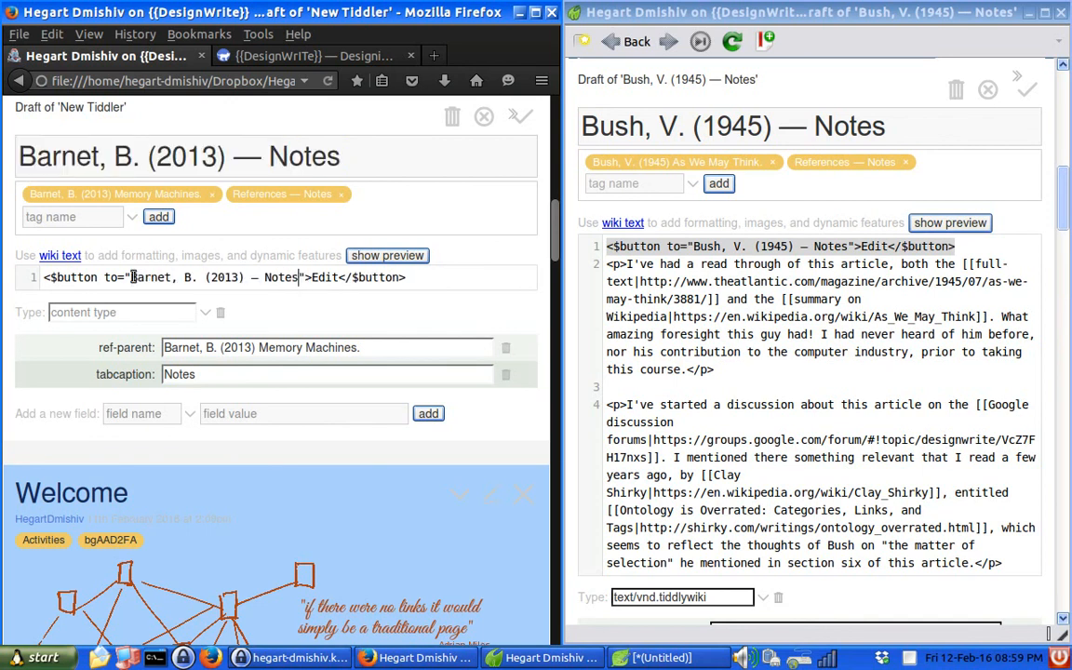
key("Home")
- Save the Barnet notes tiddler and check the Notes tab in the Memory Machines tiddler
left_click(525, 119)
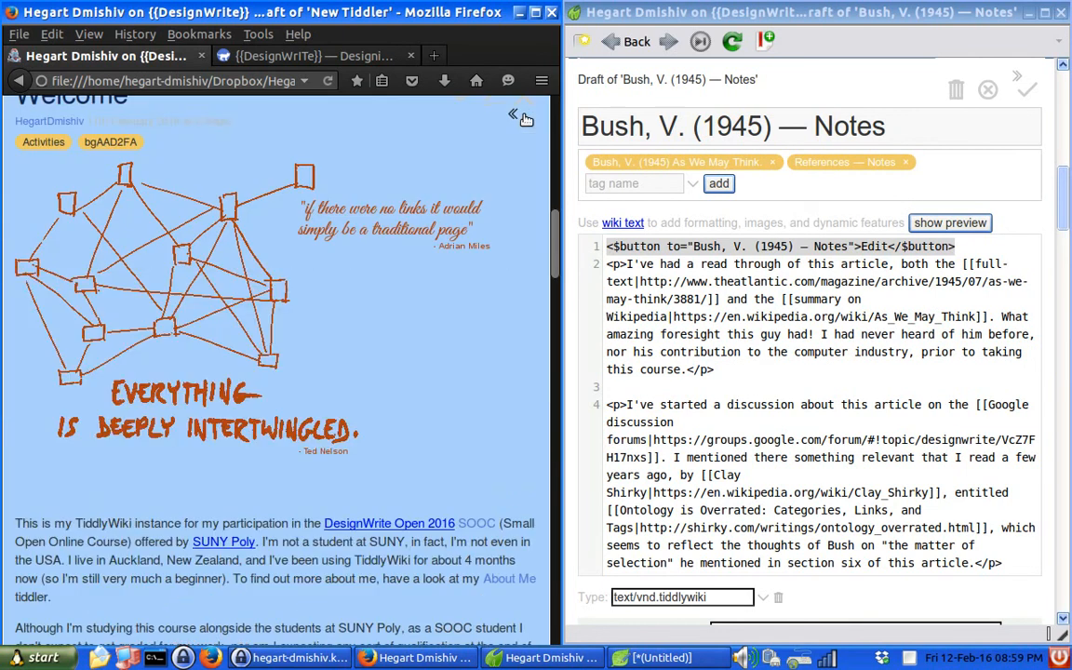
left_click_drag(556, 247, 568, 177)
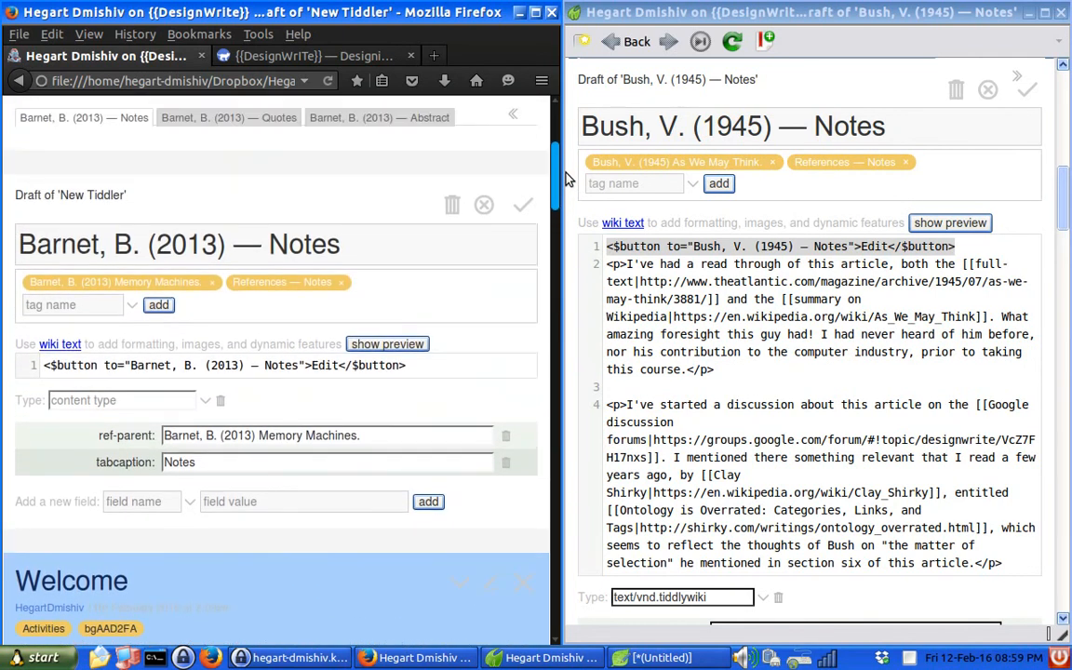
left_click(522, 207)
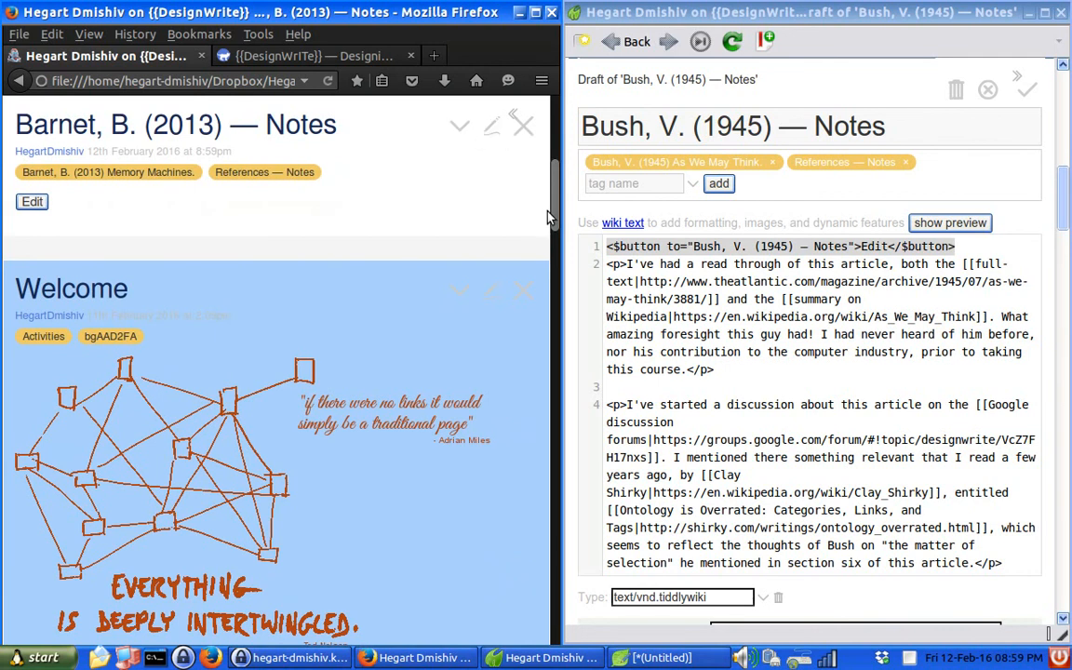
scroll(212, 288, "up", 5)
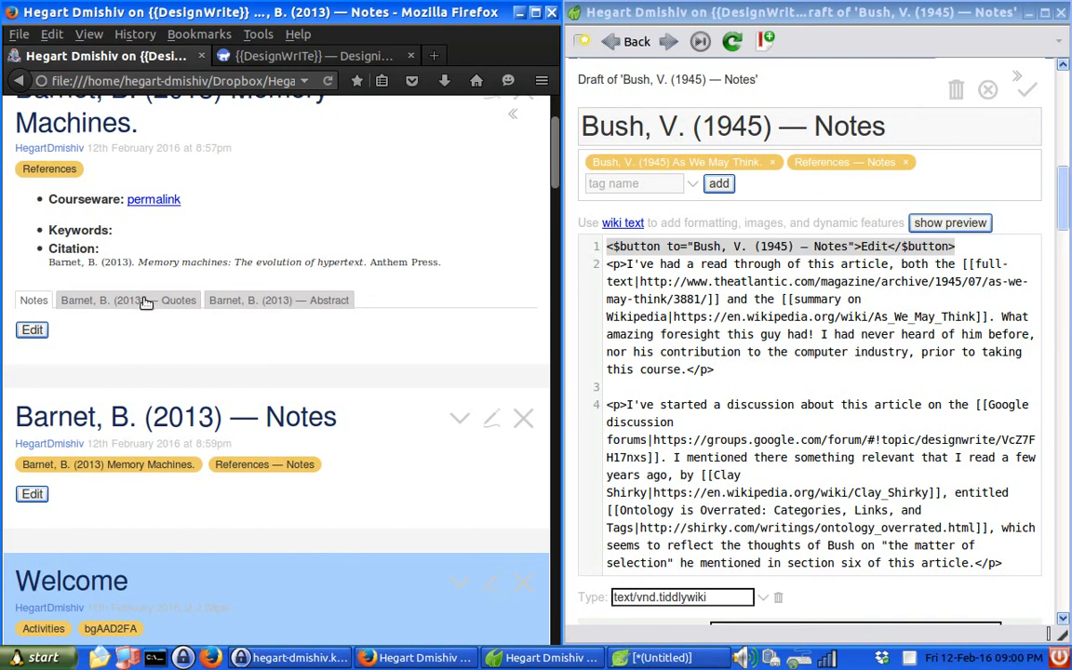
- Clone the Barnet notes tiddler and title the copy "Barnet, B. (2013) — Quotes"
left_click(462, 421)
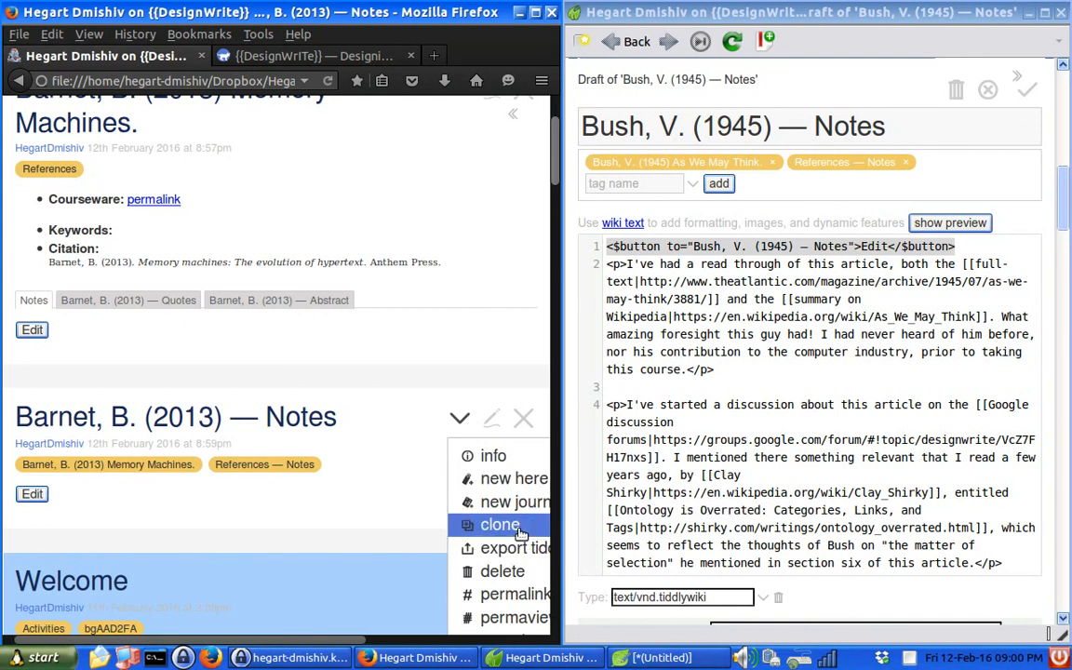
left_click(498, 524)
left_click(390, 198)
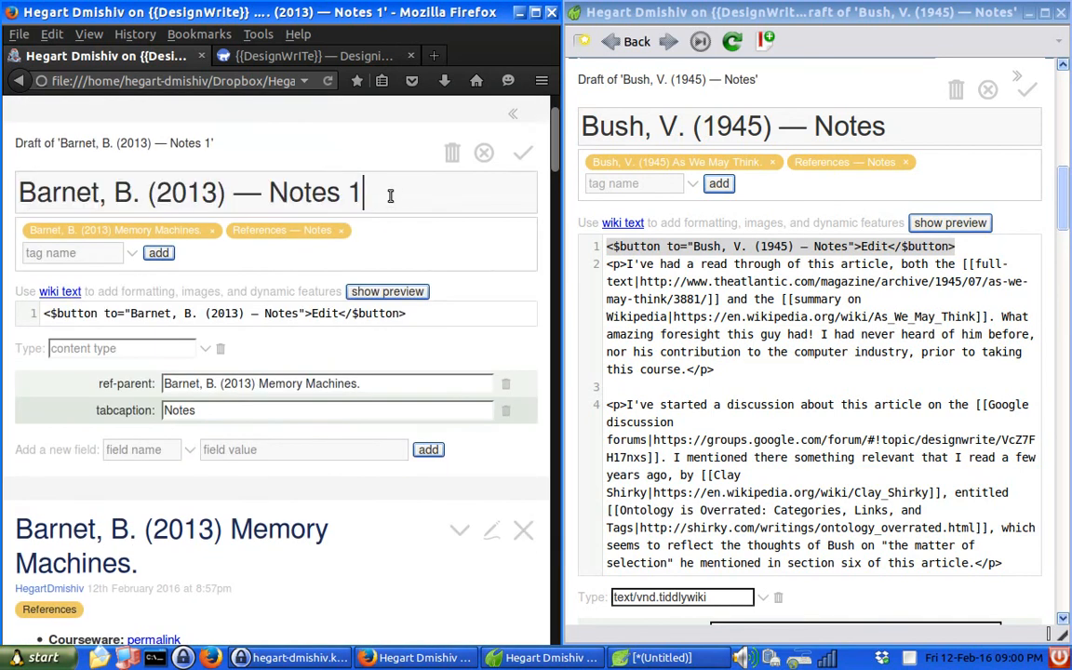
key("shift+Left")
key("shift+Left")
key("shift+Left")
key("shift+Left")
key("shift+Left")
key("shift+Left")
key("shift+Left")
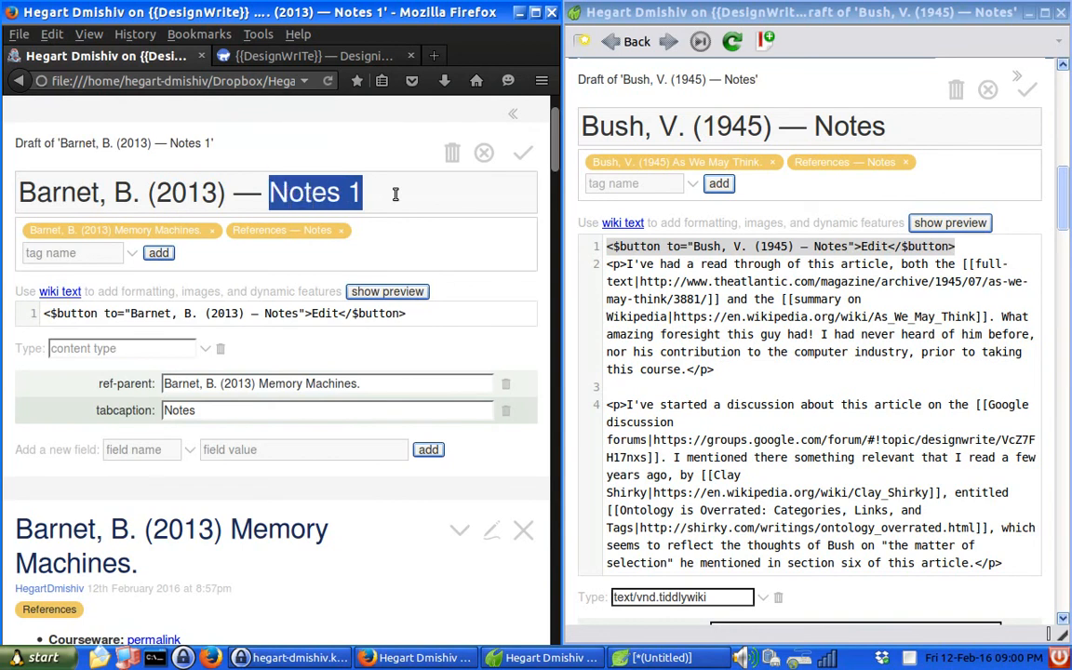
type("Quotes")
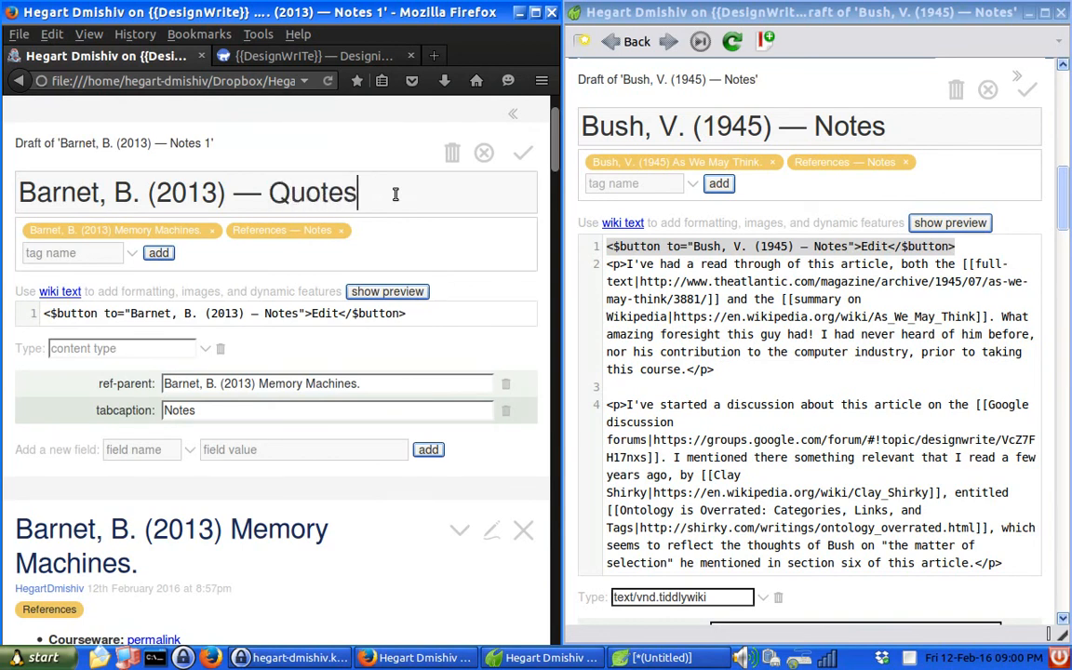
- Replace the "References — Notes" tag on the quotes draft with "References — Quotes"
left_click(342, 231)
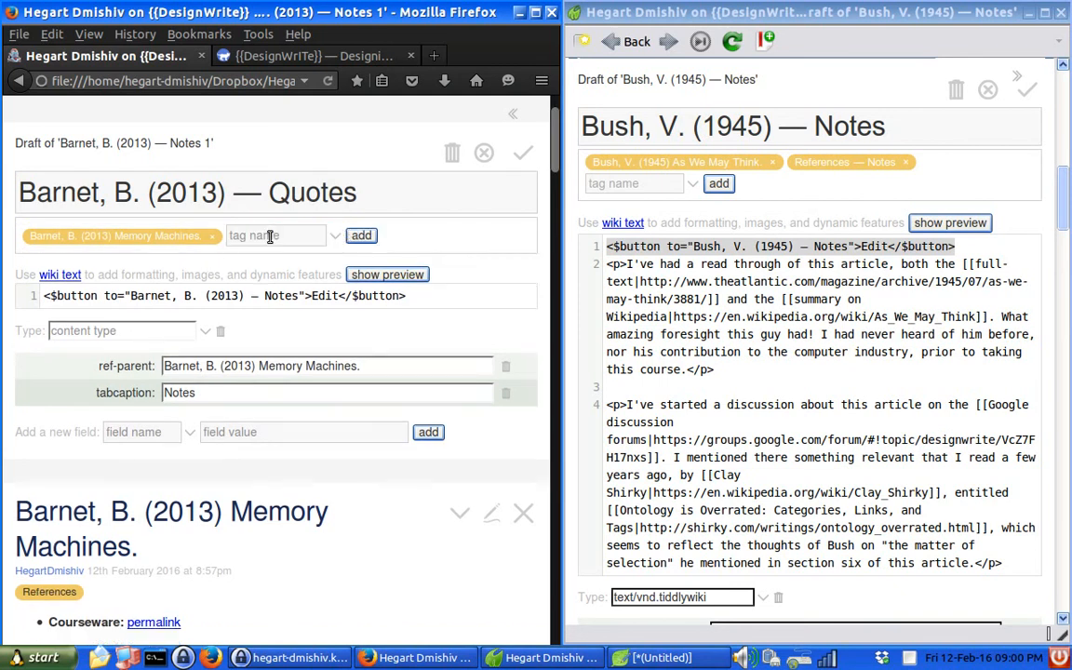
left_click(270, 236)
type("Refer")
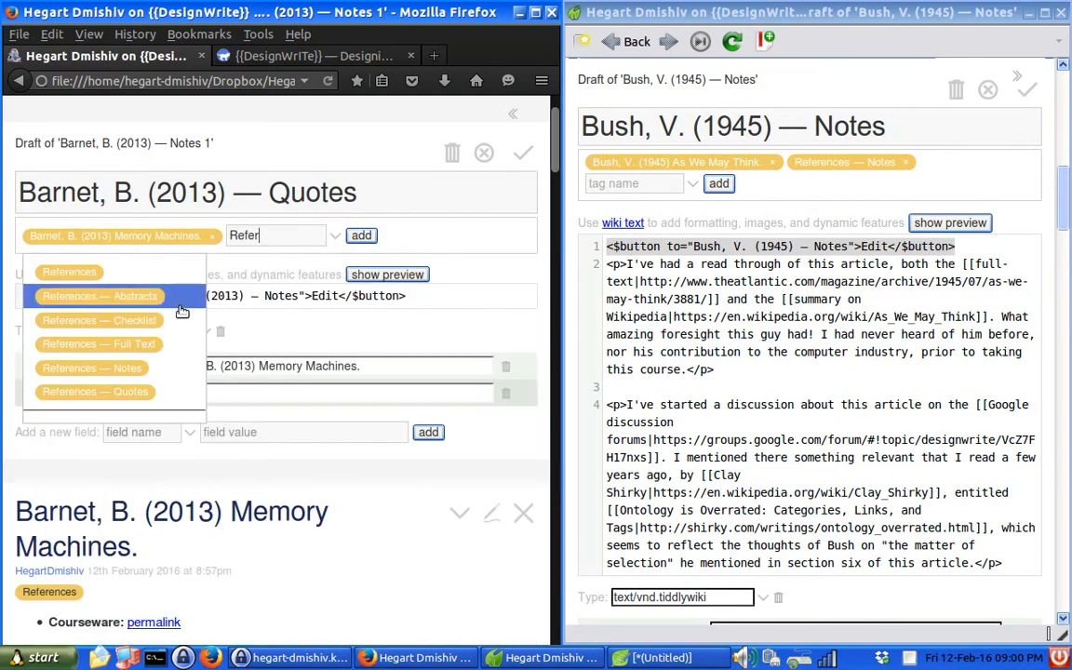
left_click(149, 391)
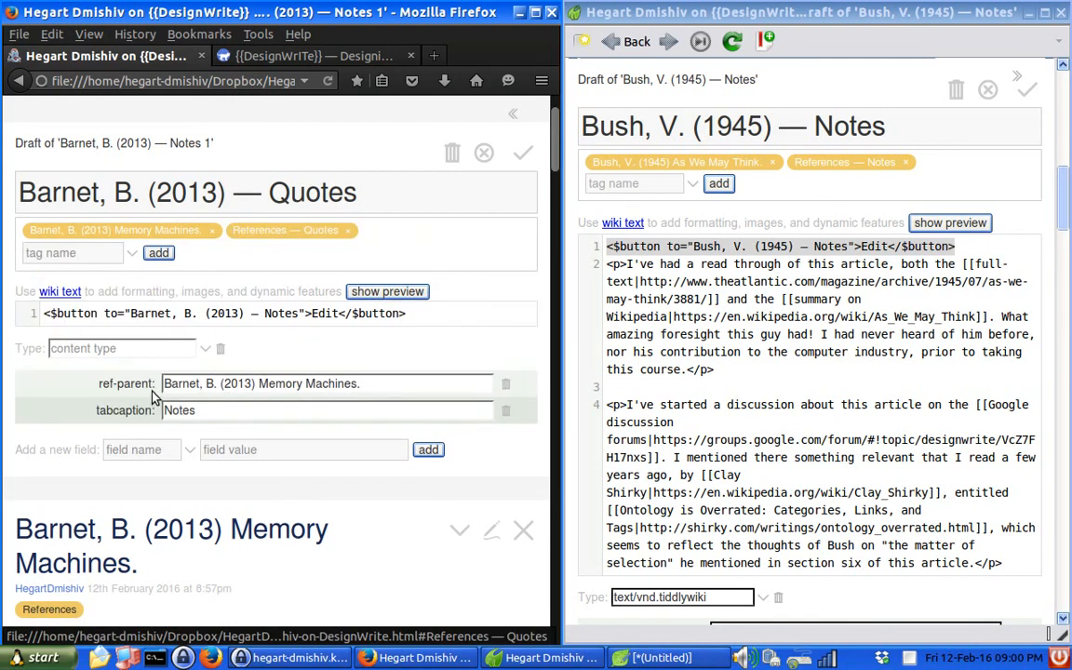
- Change the Edit button's target in the quotes draft body to "Barnet, B. (2013) — Quotes"
left_click(298, 313)
key("shift+Left")
key("shift+Left")
key("shift+Left")
key("shift+Left")
key("shift+Left")
type("Quotes")
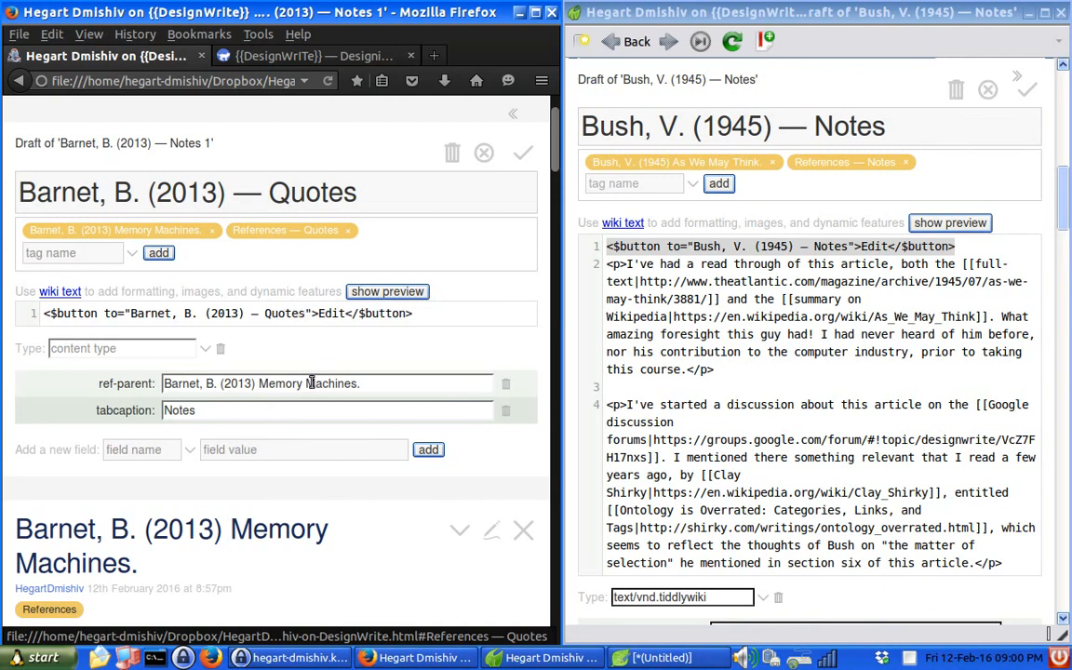
- Set the quotes draft's "tabcaption" field to "Quotes"
left_click(243, 415)
left_click_drag(242, 415, 155, 410)
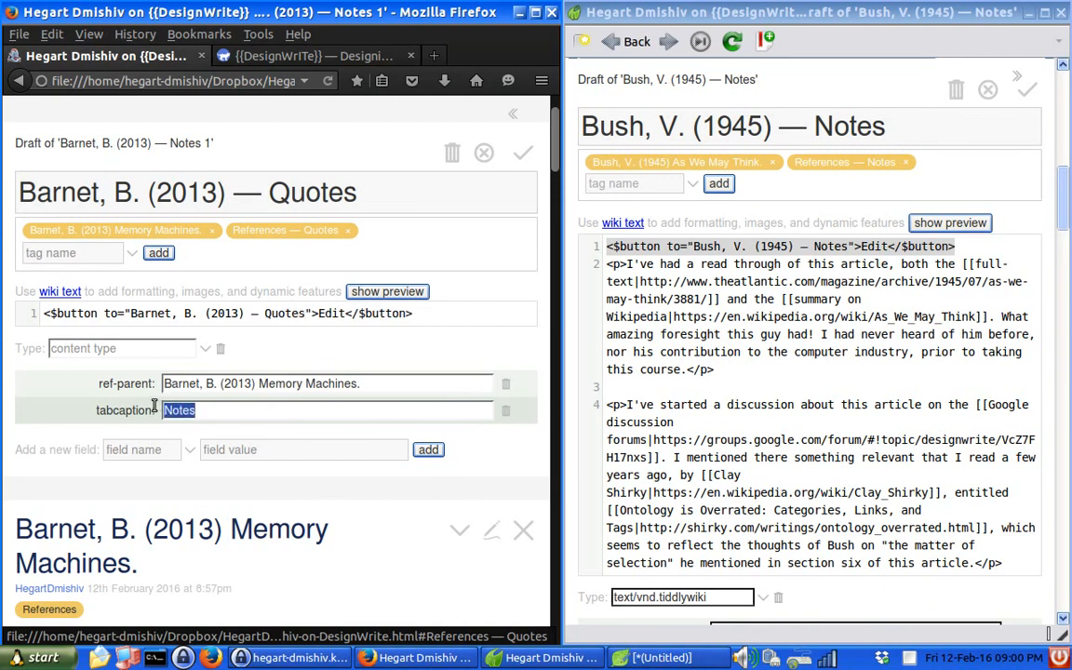
type("Quotes")
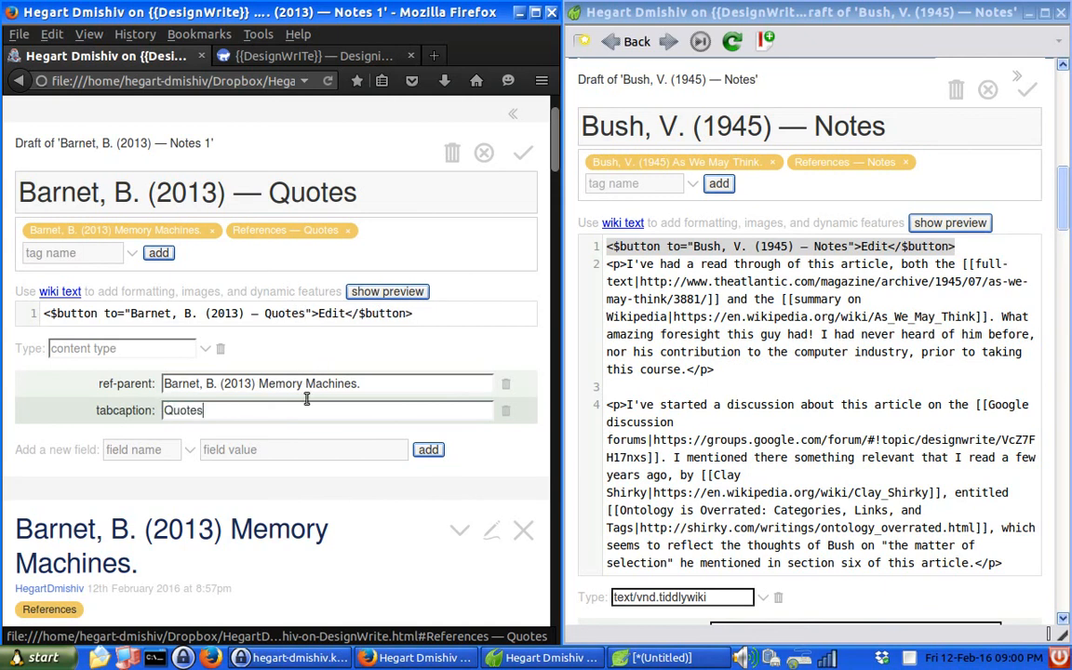
- Save the Barnet quotes tiddler and check the Quotes and Notes tabs in the Memory Machines tiddler
left_click(460, 319)
left_click(522, 153)
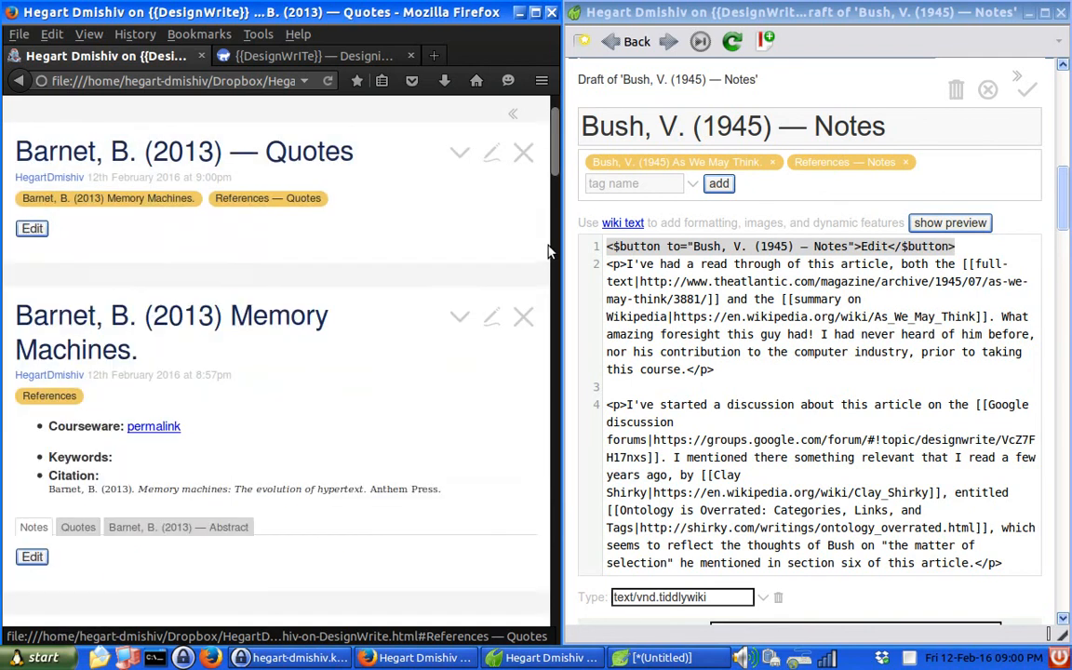
left_click(82, 528)
left_click(34, 528)
- Clone the Barnet quotes tiddler and title the copy "Barnet, B. (2013) — Abstract"
left_click(459, 155)
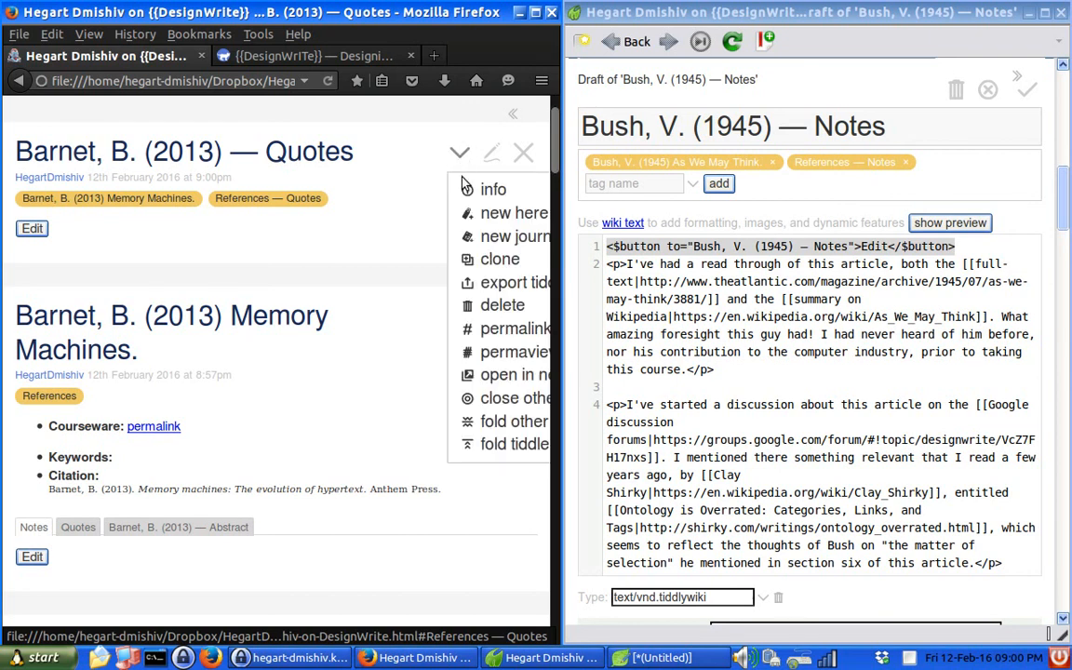
left_click(500, 259)
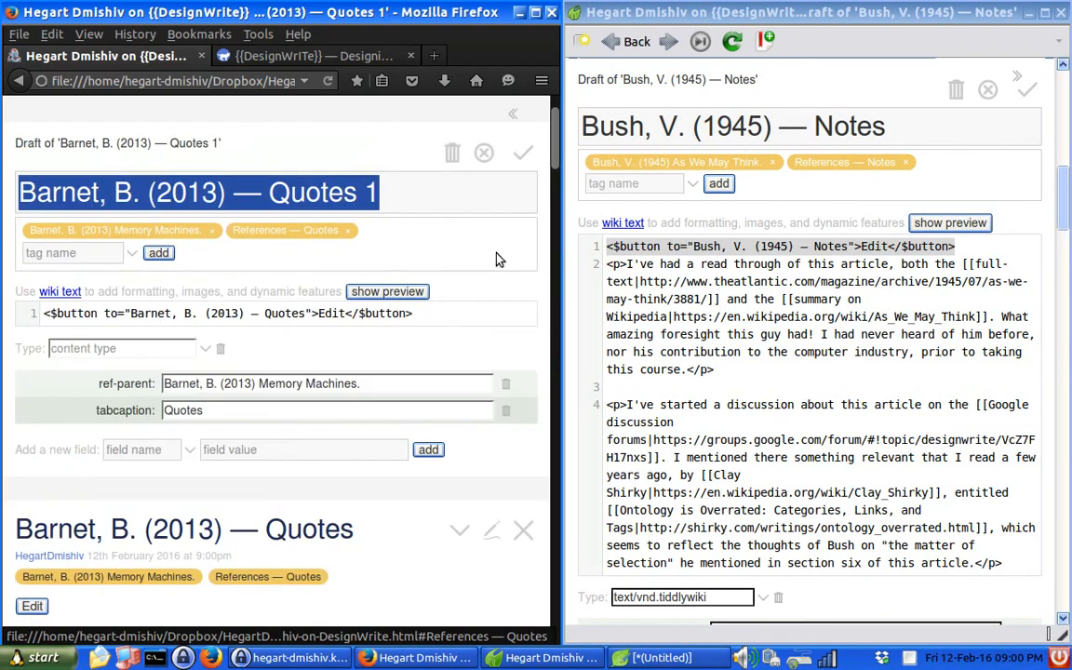
left_click(435, 192)
key("shift+Left")
key("shift+Left")
key("shift+Left")
key("shift+Left")
key("shift+Left")
key("shift+Left")
key("shift+Left")
key("shift+Left")
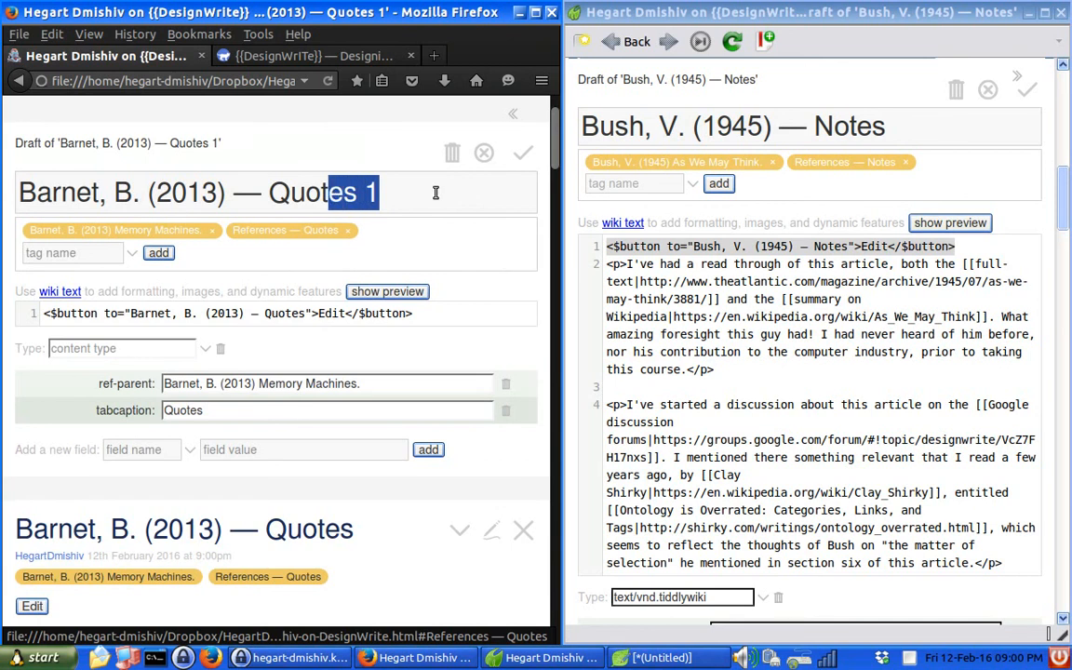
type("Ab")
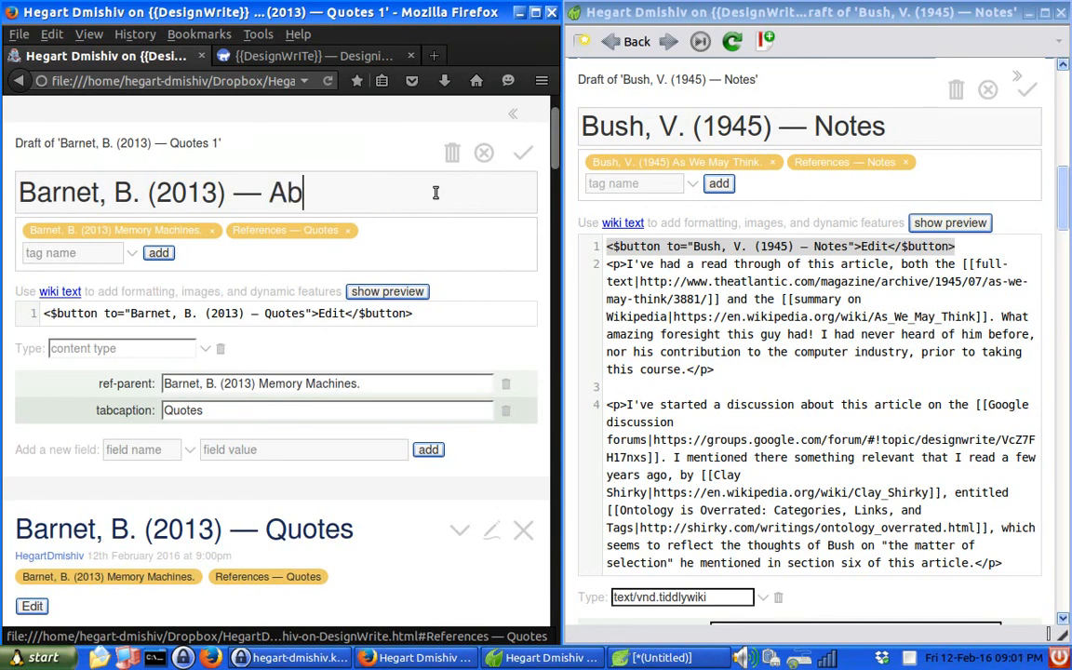
type("stract")
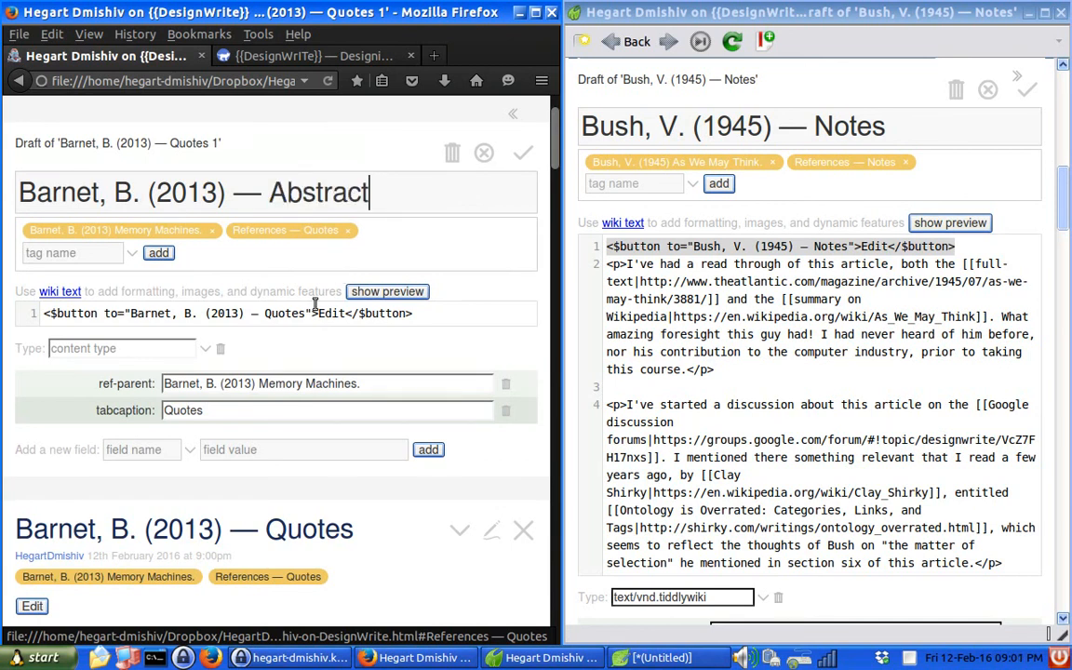
- Change the Edit button's target in the abstract draft body to "Barnet, B. (2013) — Abstract"
left_click(307, 314)
key("shift+Left")
key("shift+Left")
key("shift+Left")
key("shift+Left")
key("shift+Left")
key("shift+Left")
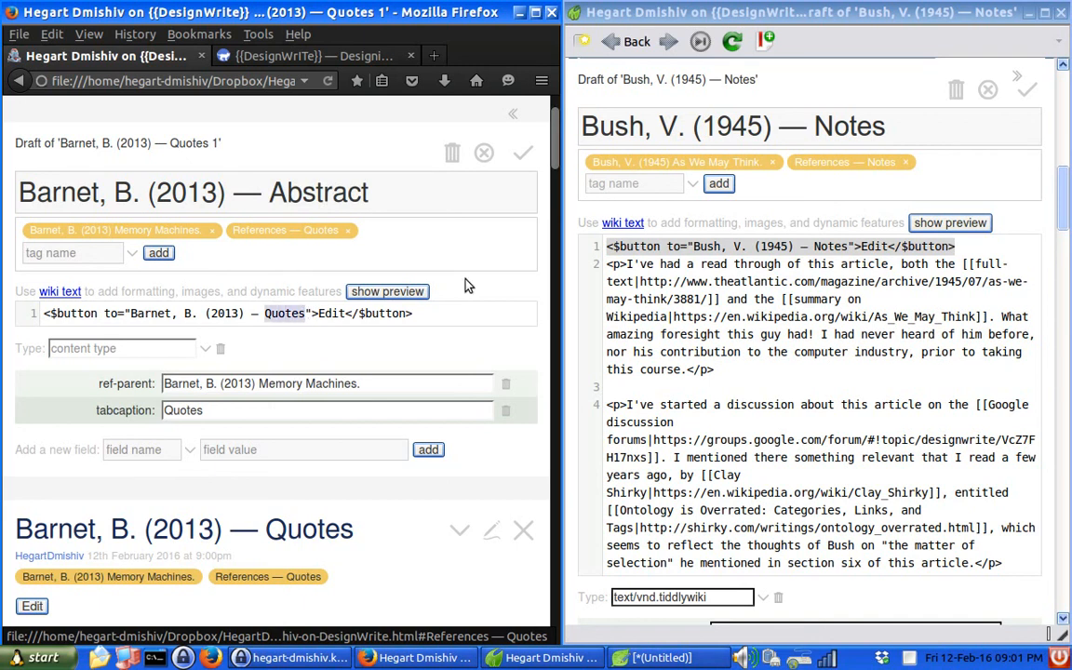
type("Abstract")
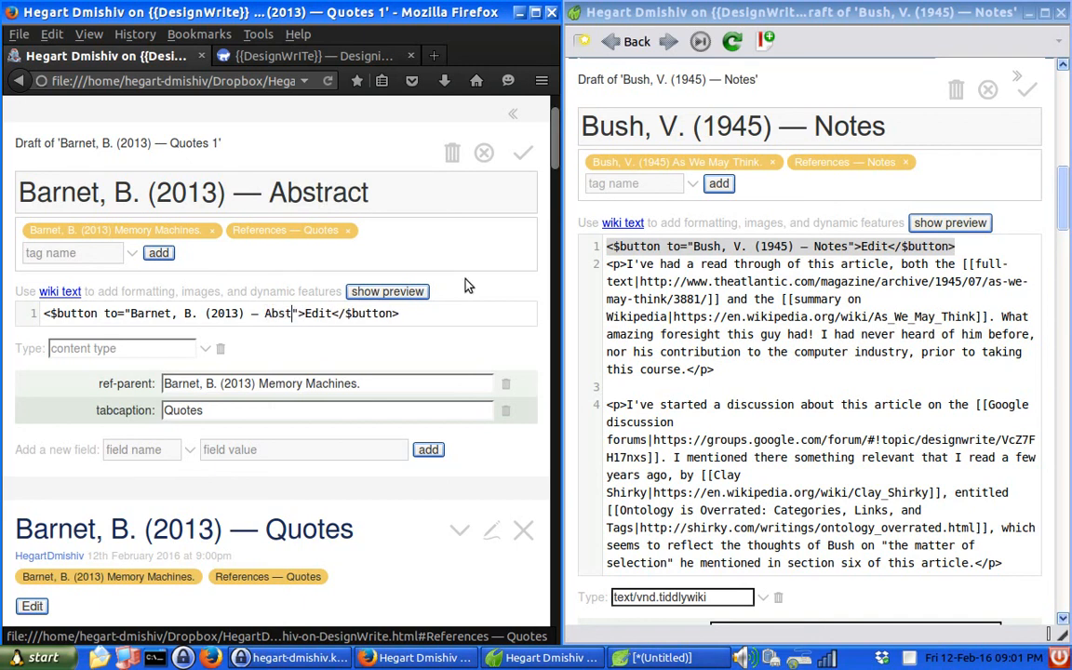
- Replace the "References — Quotes" tag on the abstract draft with "References — Abstracts"
left_click(350, 232)
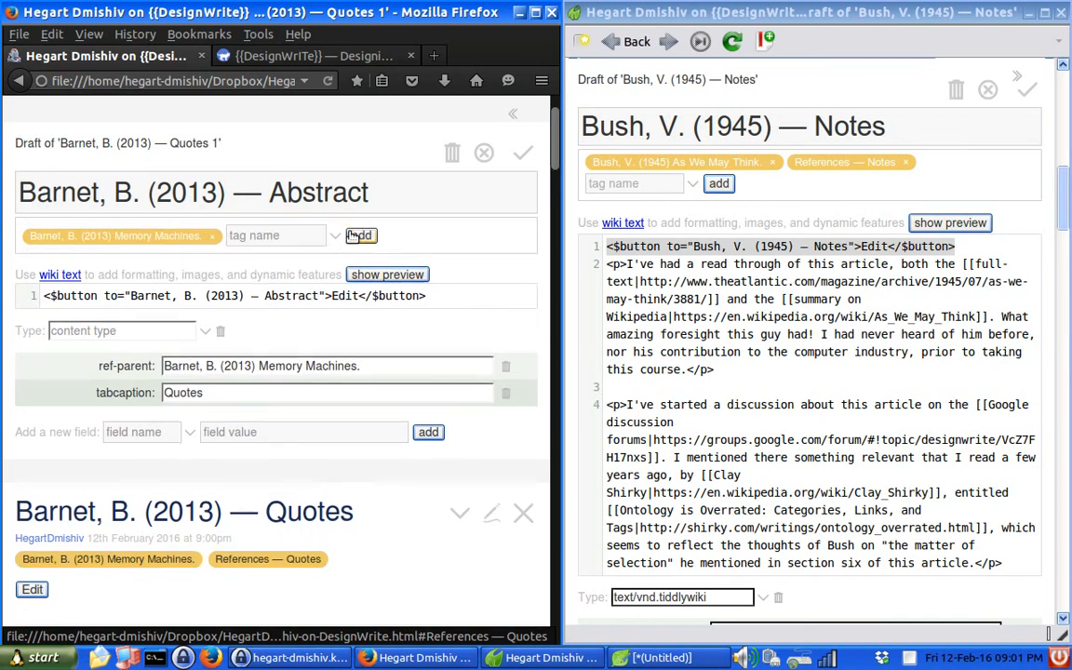
left_click(297, 236)
type("Refer")
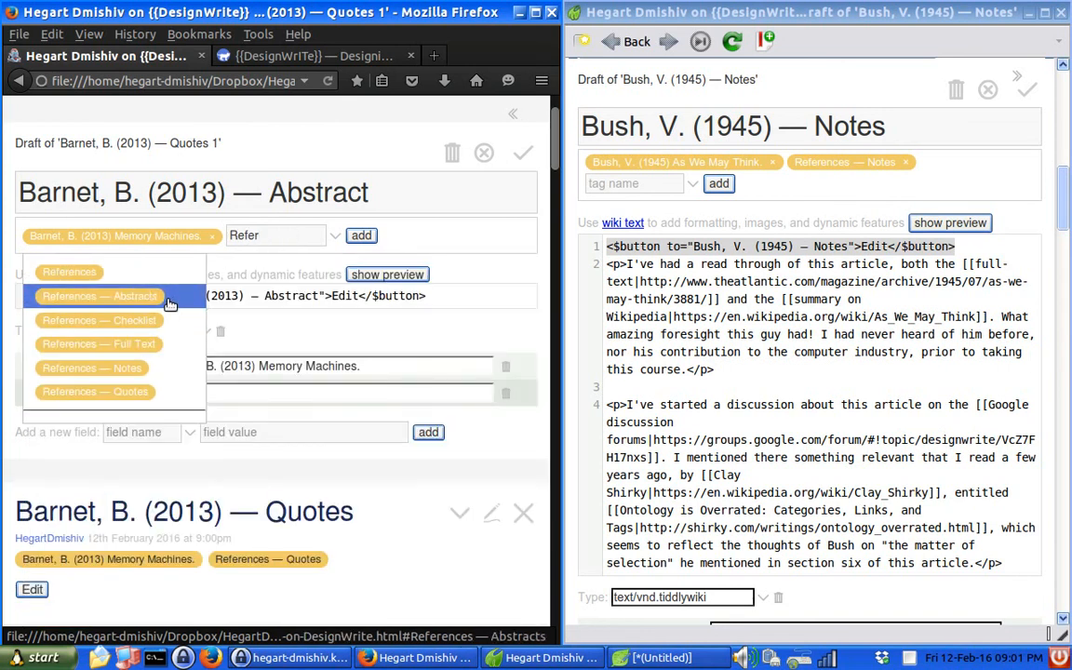
left_click(154, 296)
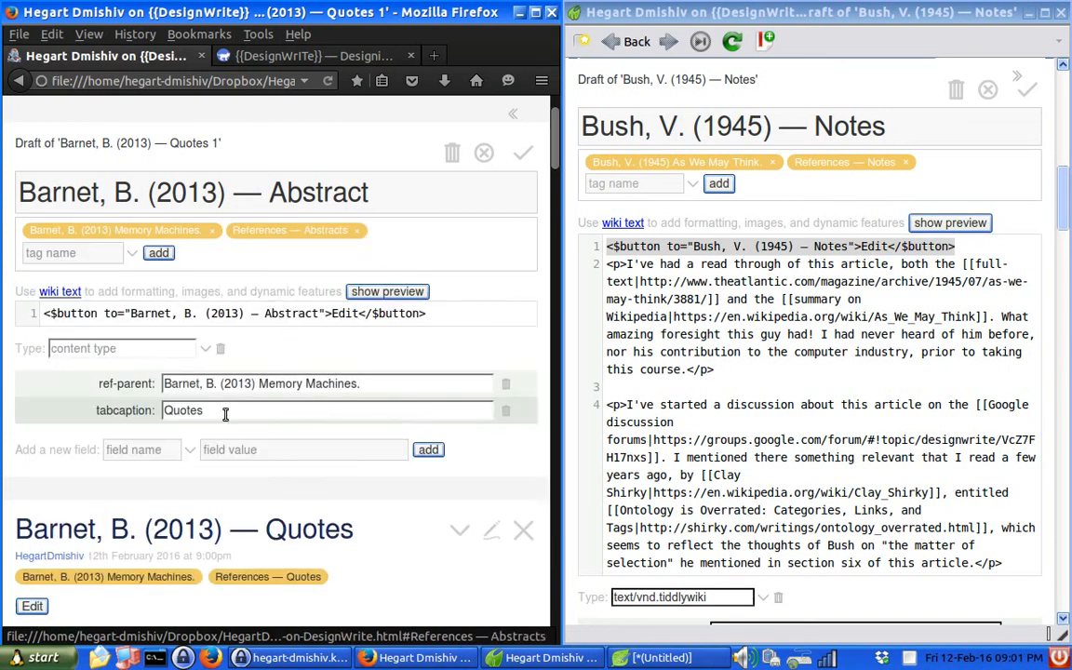
- Set the abstract draft's "tabcaption" field to "Abstract" and save the tiddler
left_click_drag(201, 410, 143, 406)
type("Abstract")
left_click(525, 152)
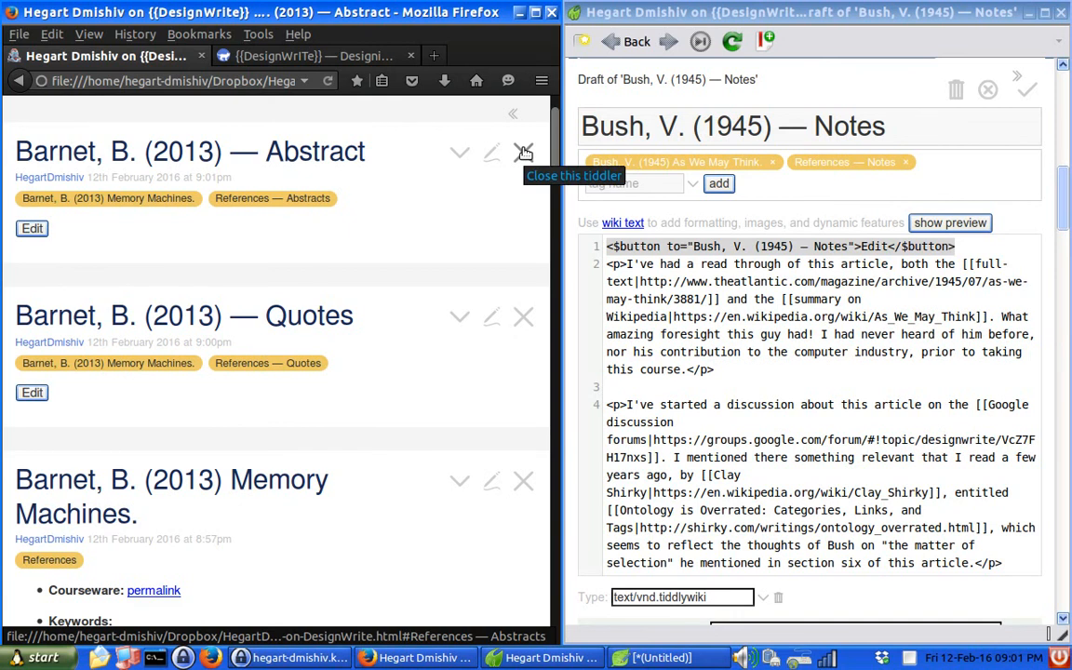
- Close the Barnet Abstract, Quotes and Notes tiddlers, leaving the Memory Machines tiddler open
left_click(525, 152)
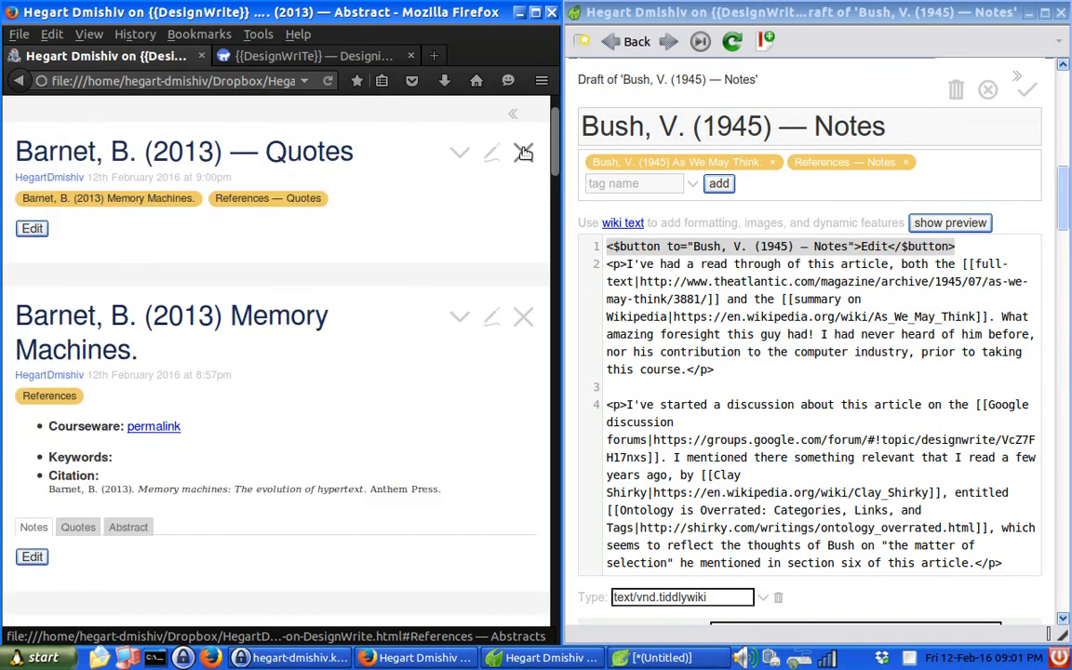
left_click(525, 151)
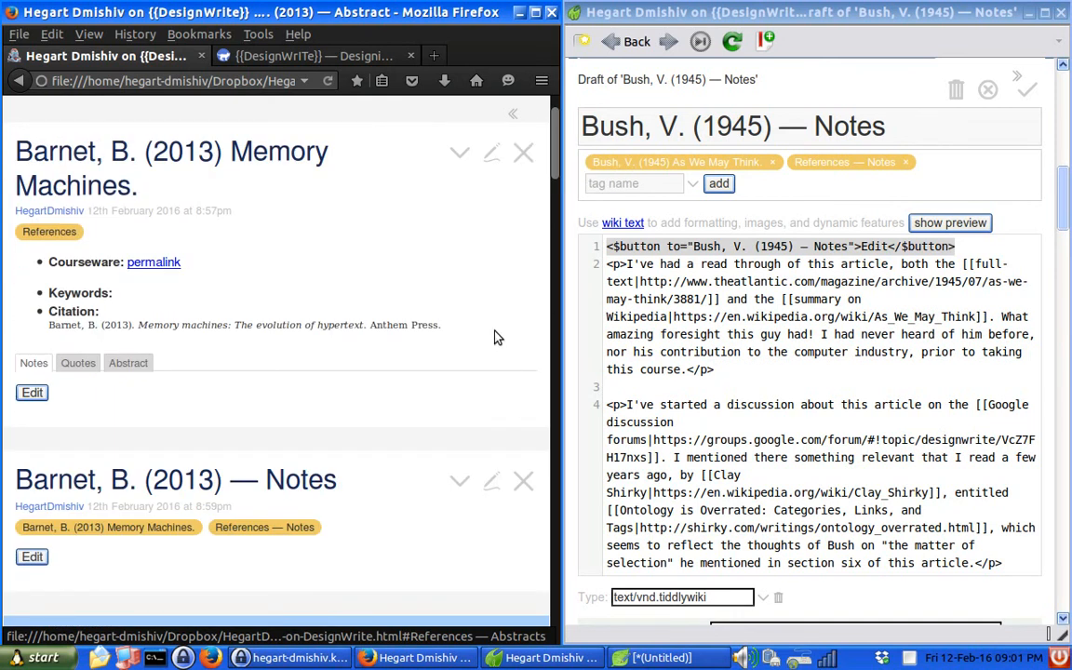
left_click(524, 481)
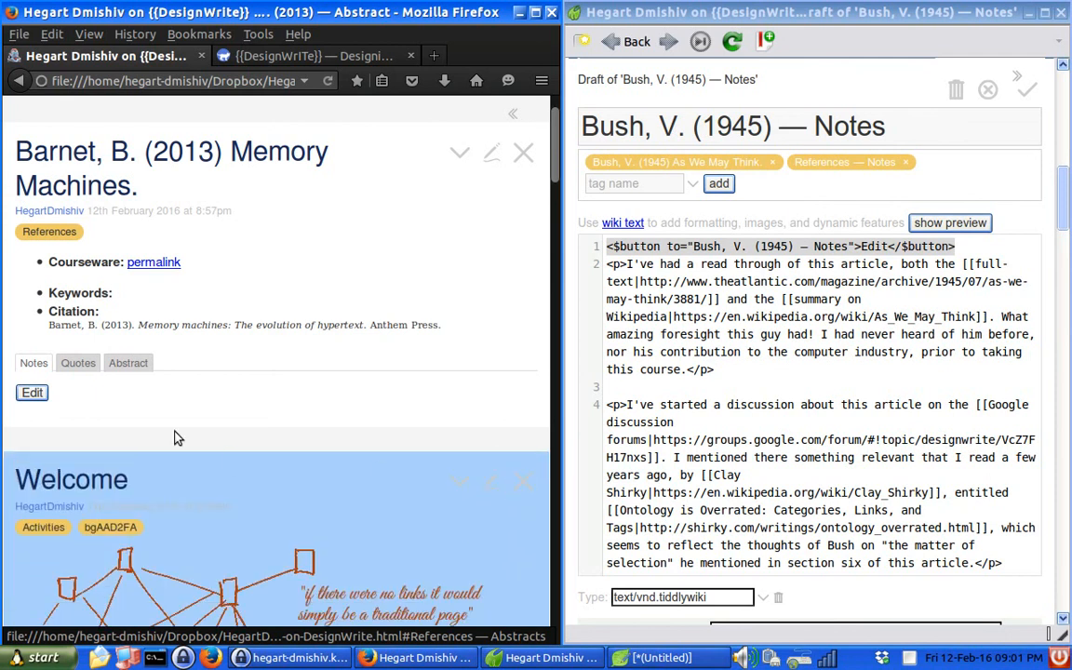
- Check the contents of the Notes, Quotes and Abstract tabs in the Memory Machines tiddler
left_click(81, 364)
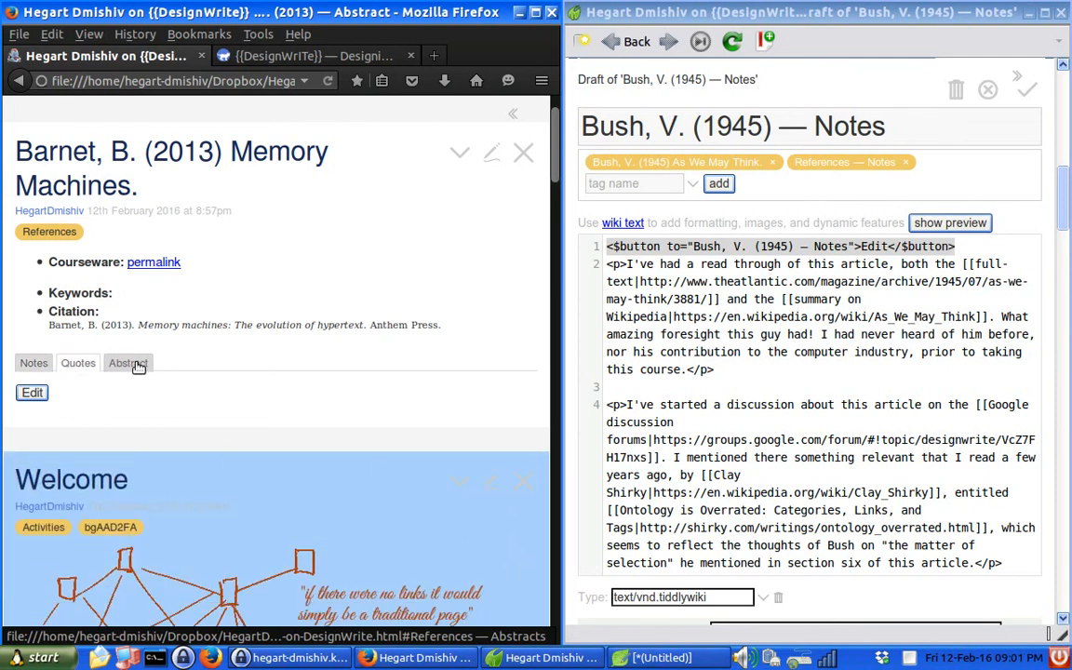
left_click(134, 364)
left_click(79, 364)
left_click(43, 365)
left_click(127, 365)
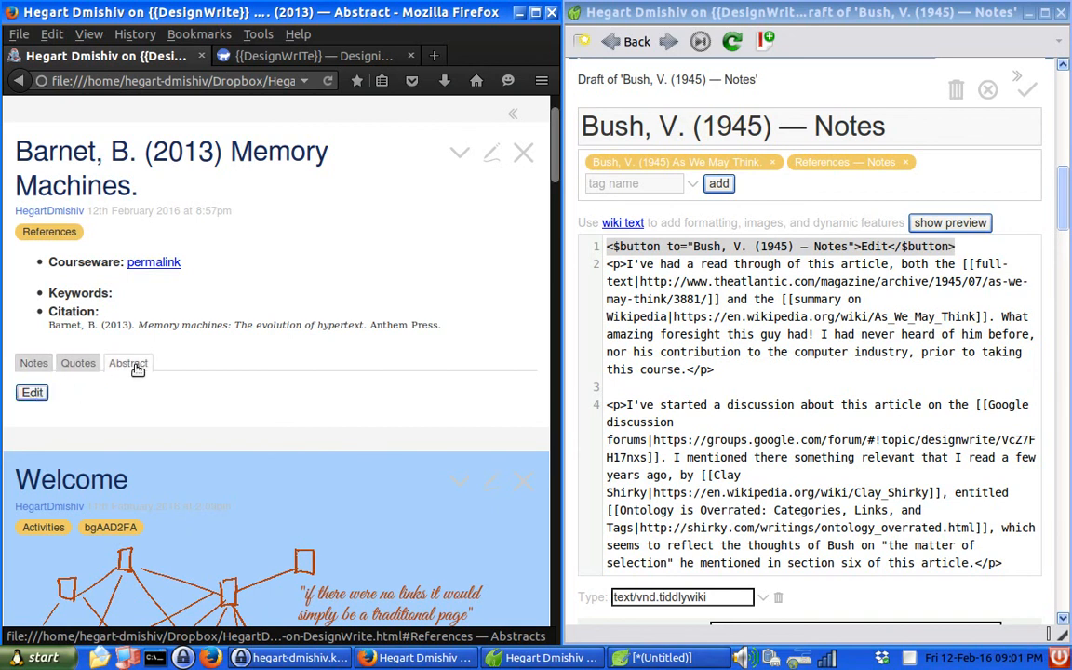
- Test the Abstract tab's Edit button in the Memory Machines tiddler, and close the abstract tiddler it opens
left_click(29, 394)
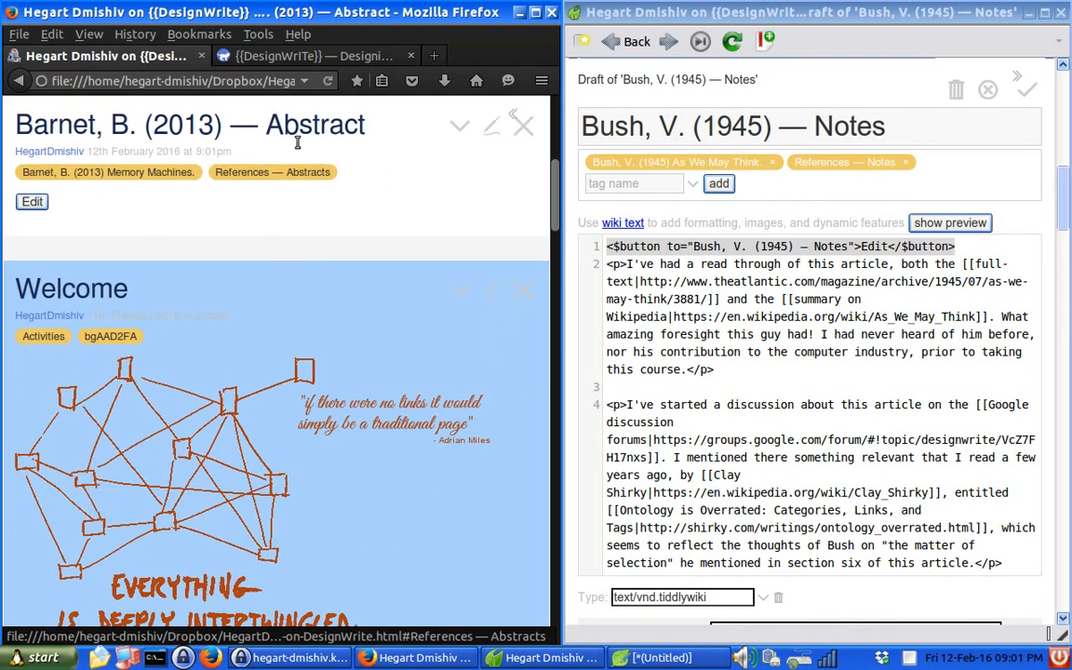
scroll(522, 125, "up", 4)
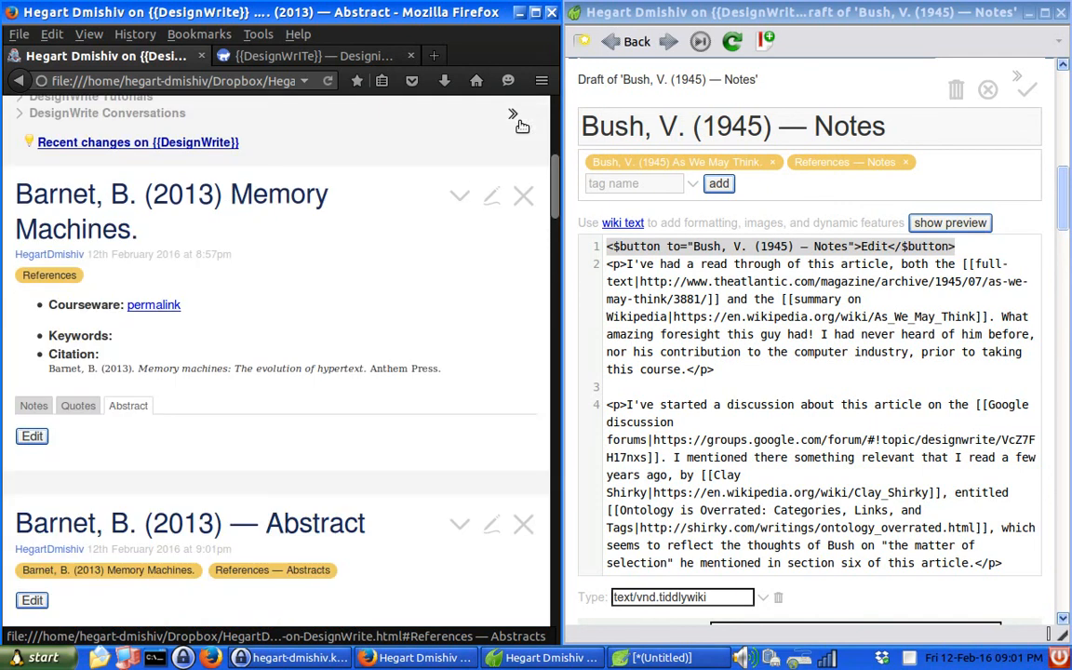
scroll(555, 194, "down", 3)
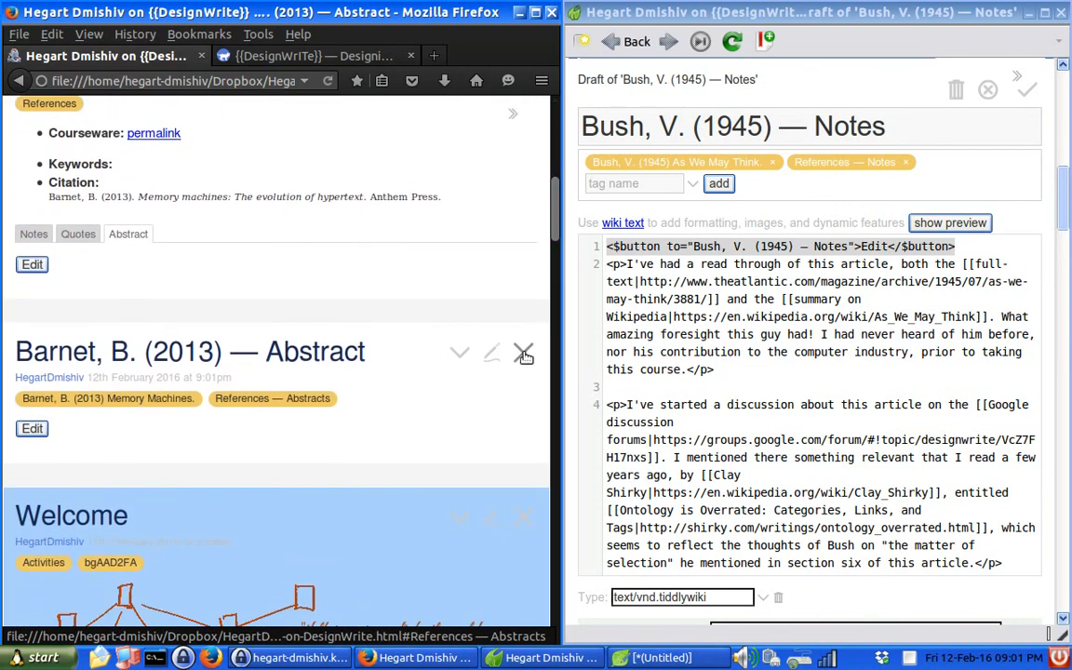
left_click(523, 352)
scroll(554, 186, "up", 2)
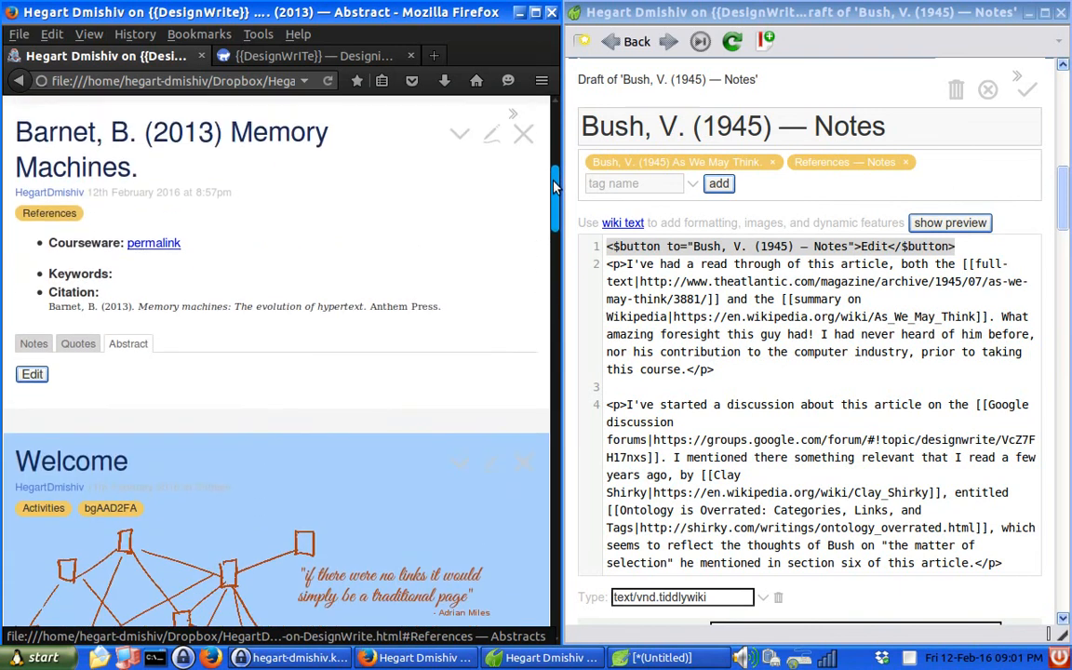